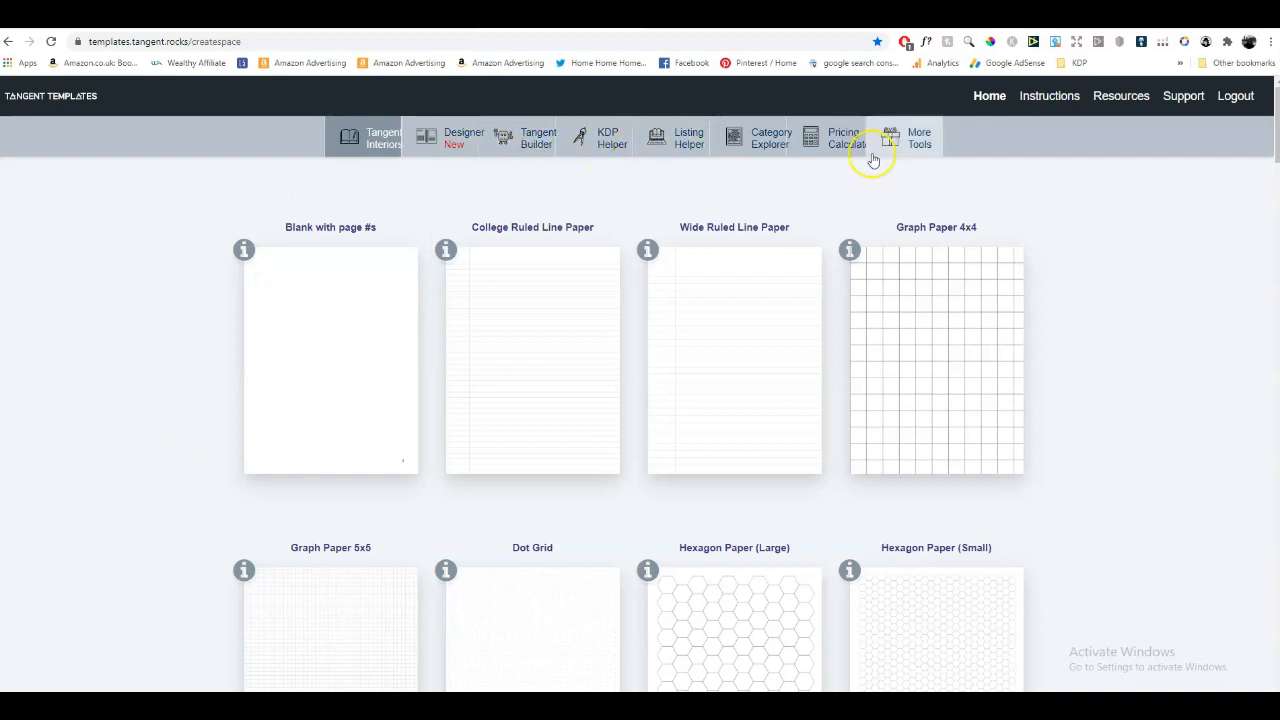
Generate the KDP Helper cover dimensions for a 6 x 9 book with 100 pages, white paper and no interior bleed.
{"action": "left_click", "coordinate": [608, 142]}
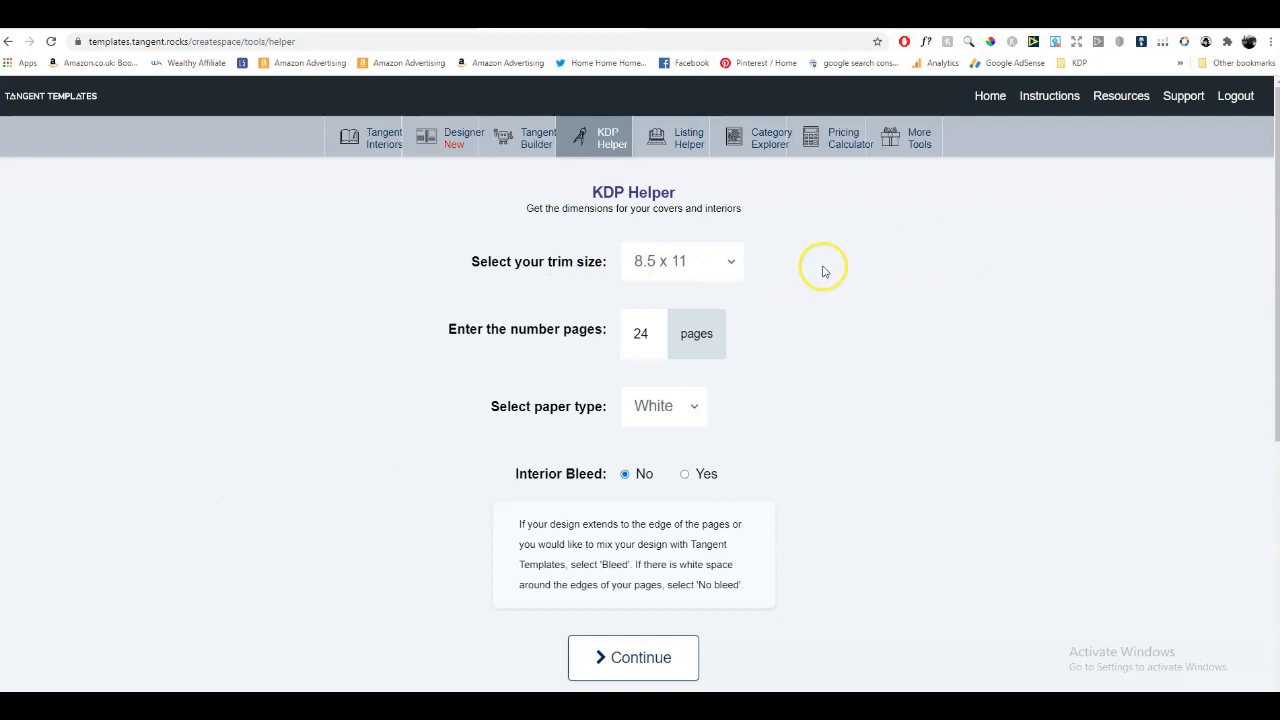
{"action": "left_click", "coordinate": [733, 263]}
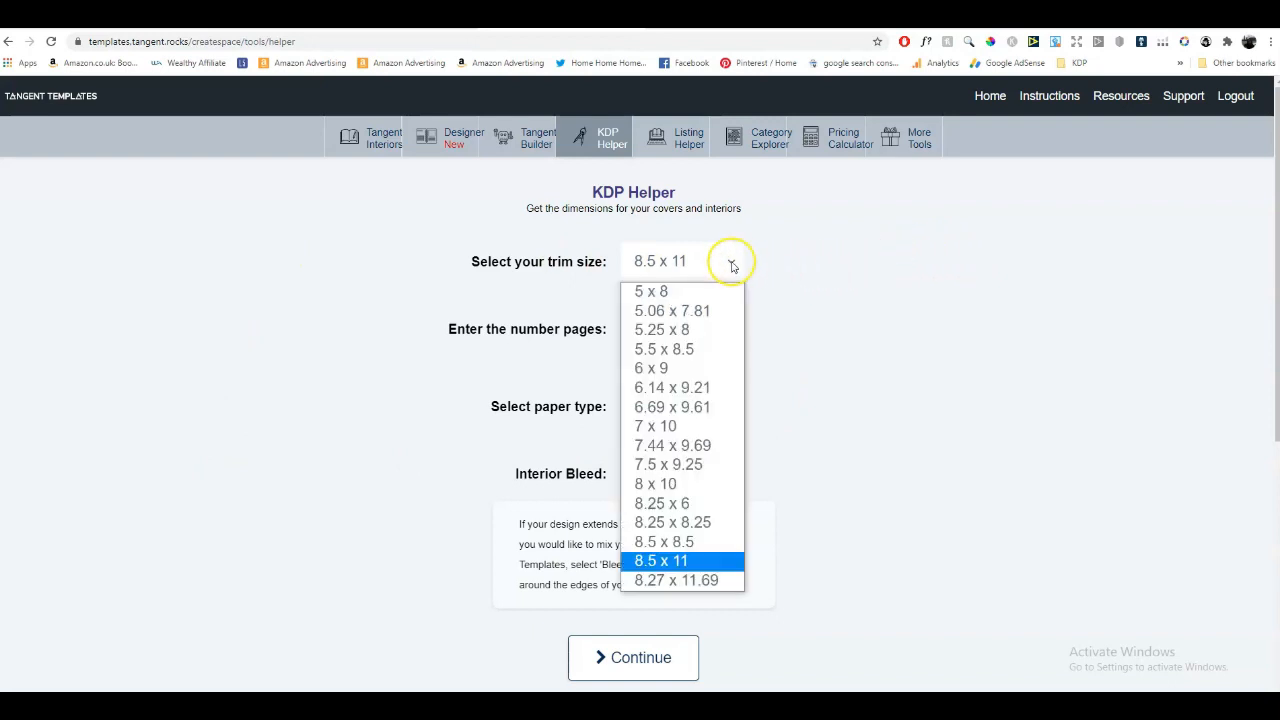
{"action": "left_click", "coordinate": [650, 368]}
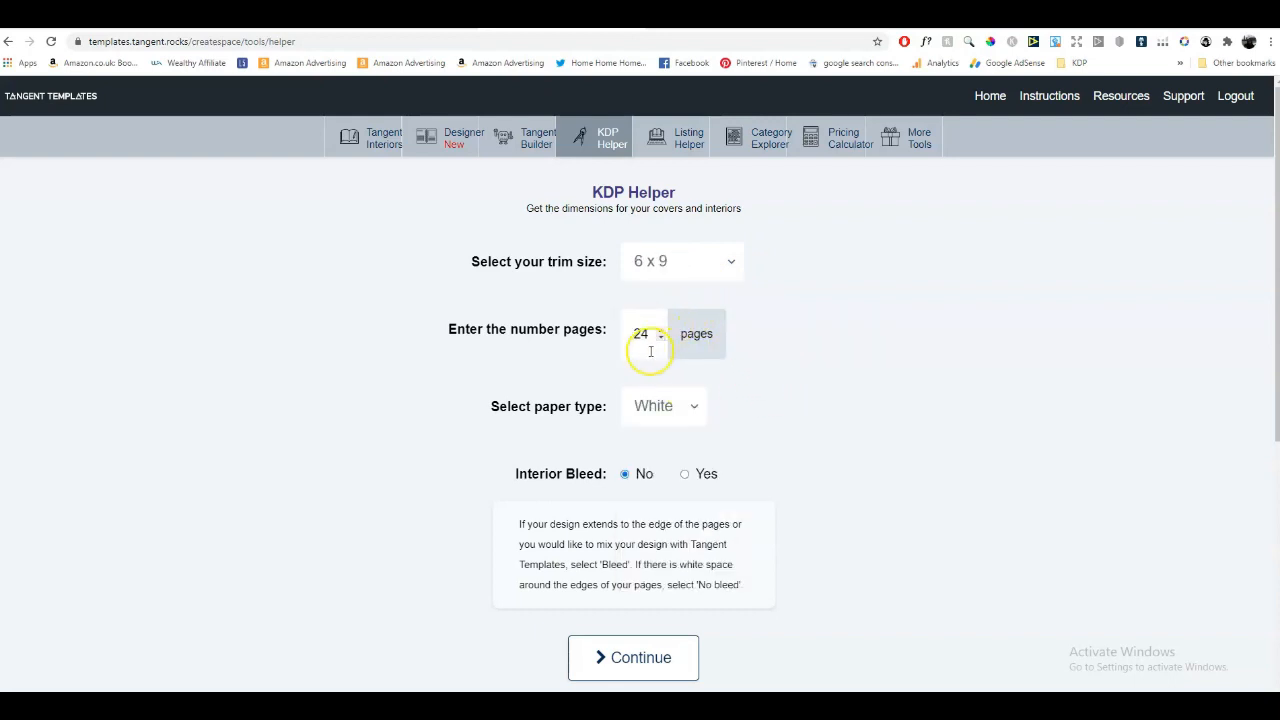
{"action": "left_click_drag", "start_coordinate": [653, 333], "coordinate": [626, 332]}
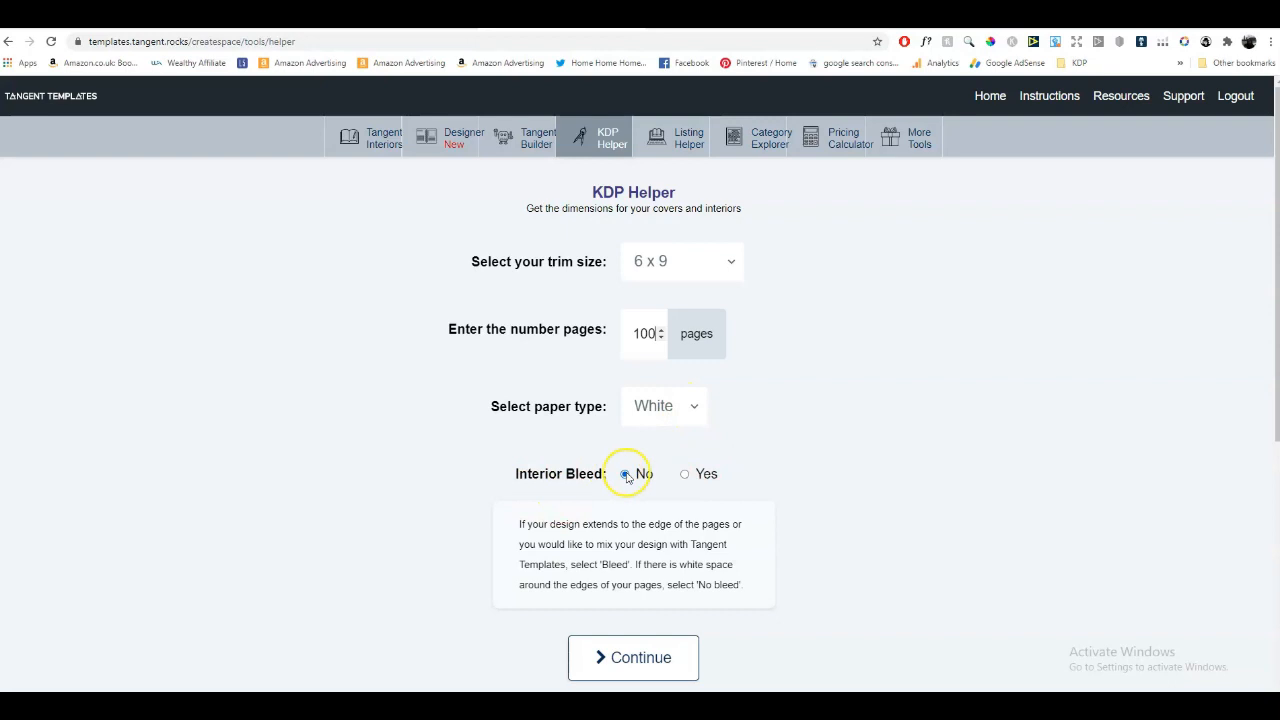
{"action": "scroll", "coordinate": [897, 467], "scroll_direction": "down", "scroll_amount": 1}
{"action": "left_click", "coordinate": [657, 531]}
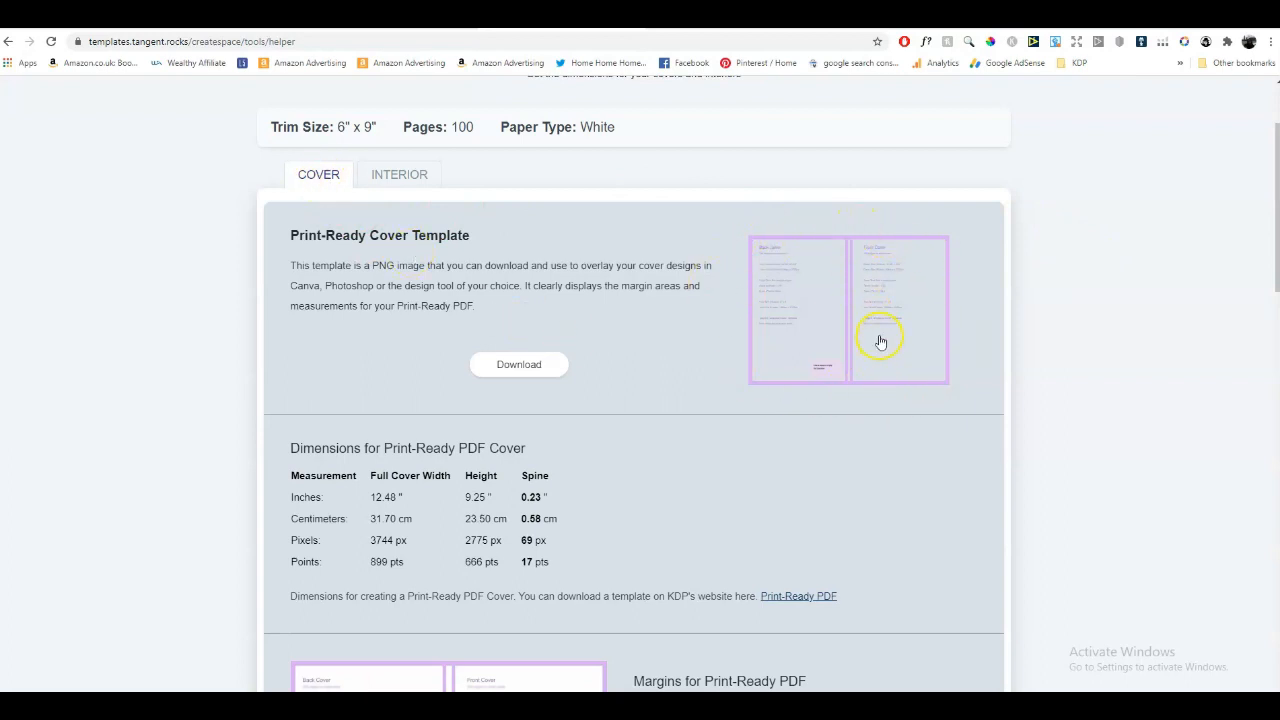
Review the print-ready cover dimensions, margins, Cover Creator sizes and the recommended cover size for each design program.
{"action": "scroll", "coordinate": [171, 409], "scroll_direction": "down", "scroll_amount": 1}
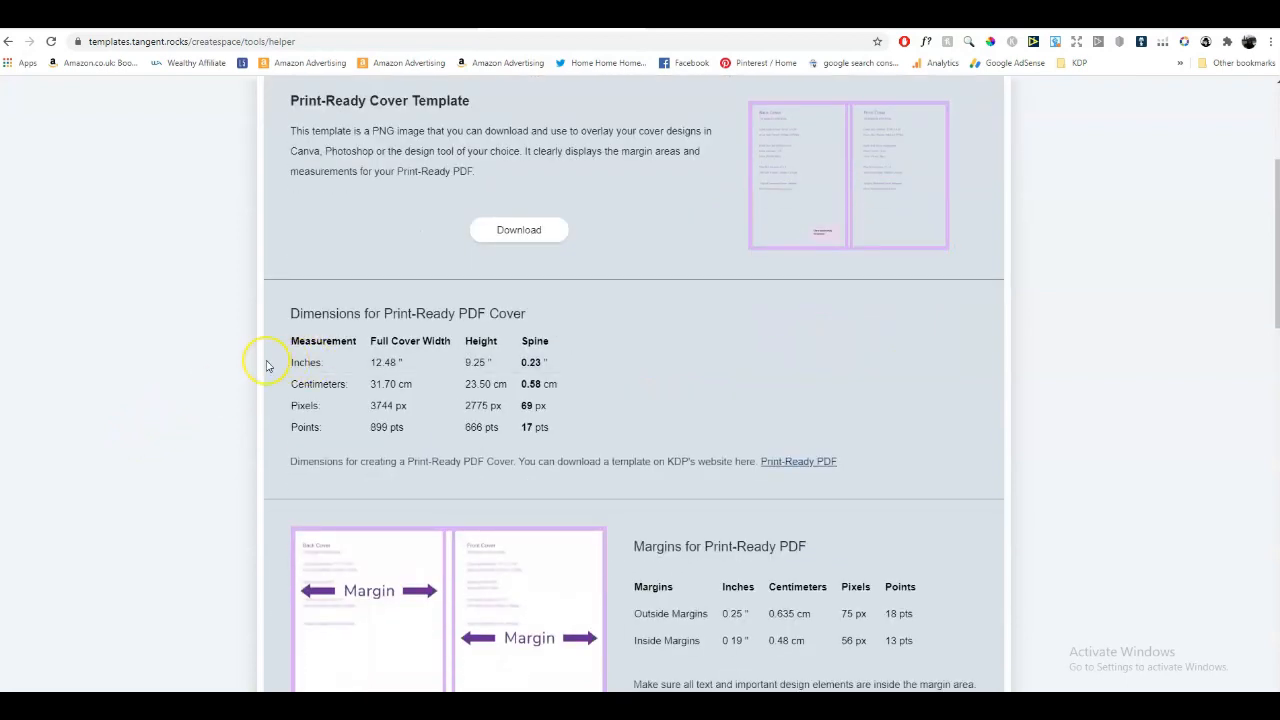
{"action": "scroll", "coordinate": [265, 363], "scroll_direction": "down", "scroll_amount": 1}
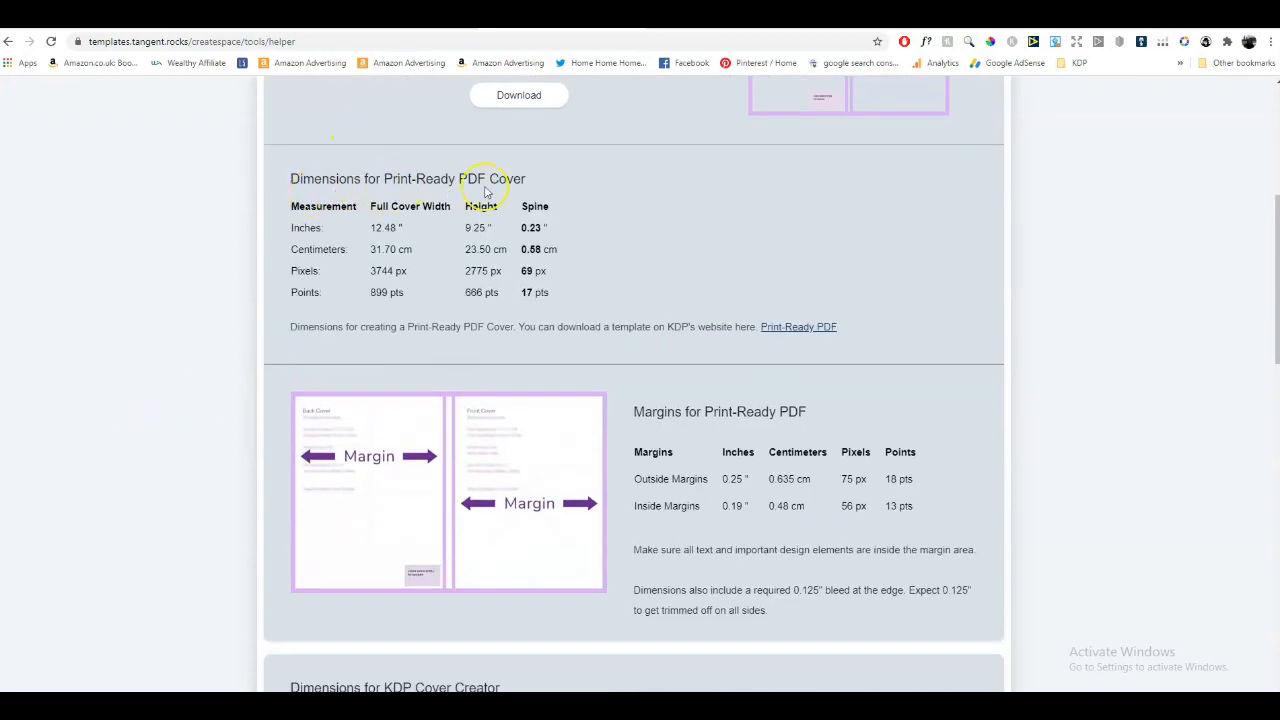
{"action": "scroll", "coordinate": [406, 354], "scroll_direction": "down", "scroll_amount": 1}
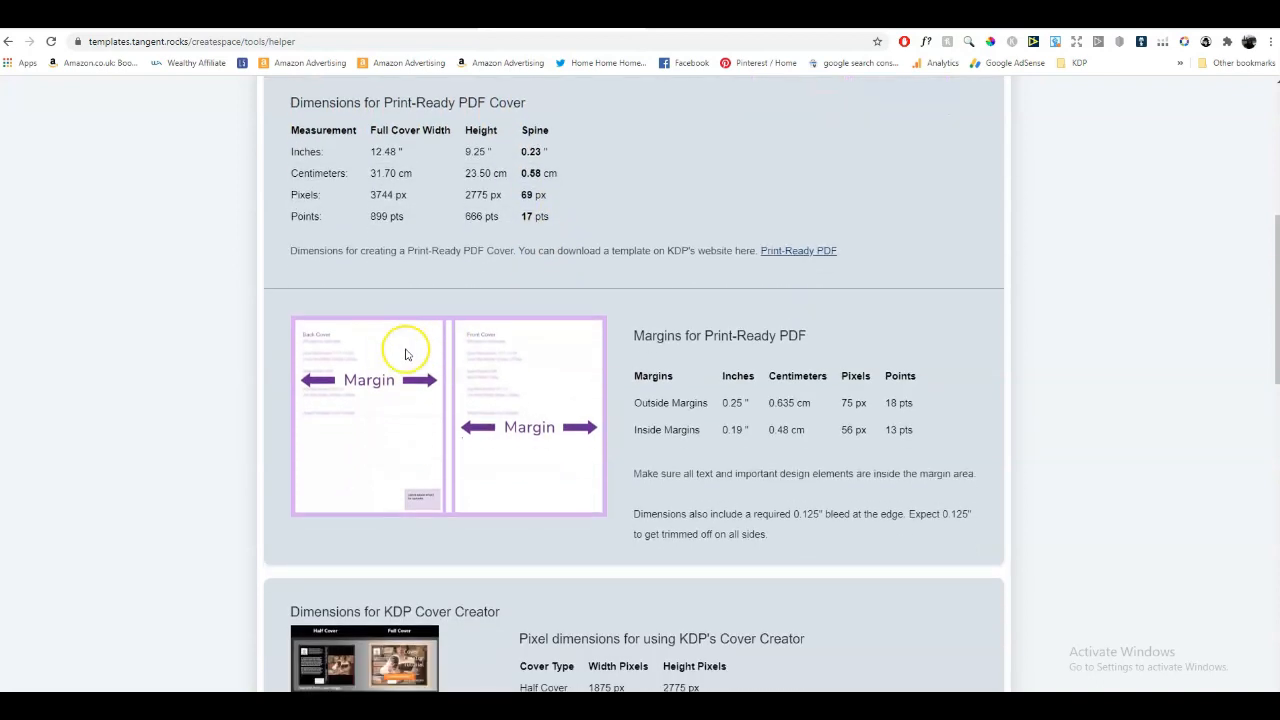
{"action": "scroll", "coordinate": [410, 350], "scroll_direction": "down", "scroll_amount": 2}
{"action": "scroll", "coordinate": [414, 331], "scroll_direction": "down", "scroll_amount": 2}
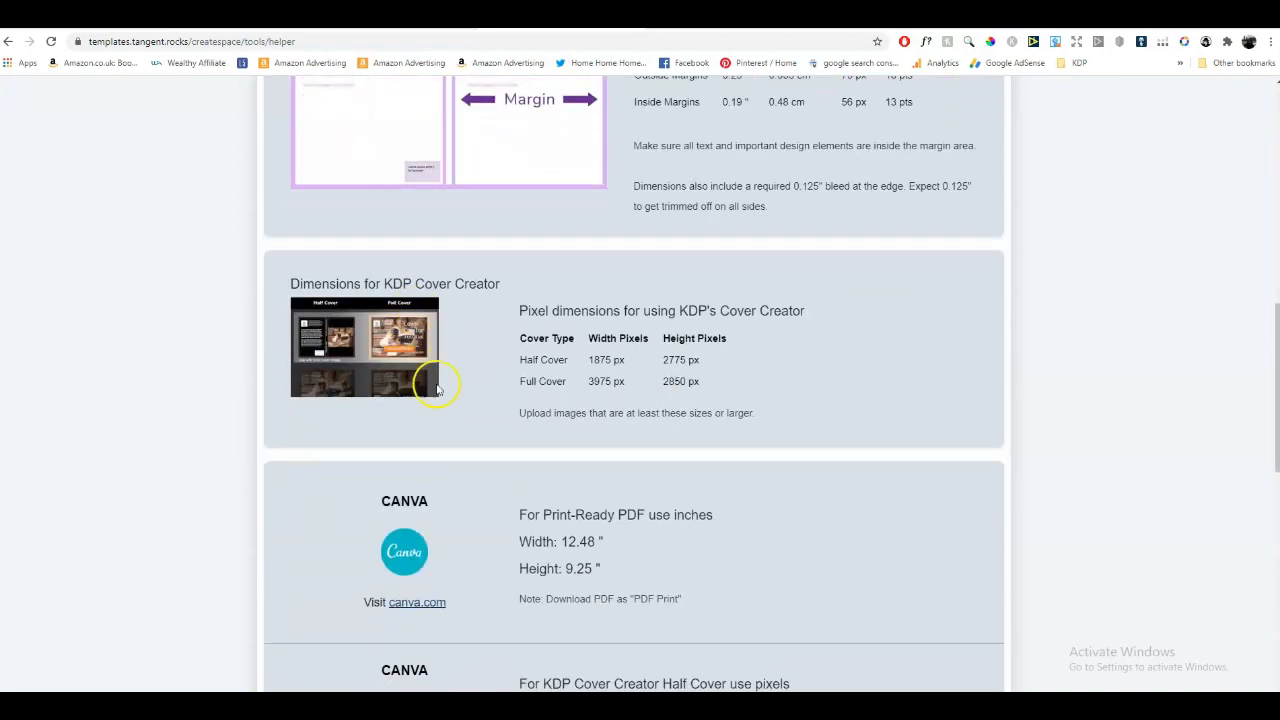
{"action": "scroll", "coordinate": [450, 385], "scroll_direction": "down", "scroll_amount": 1}
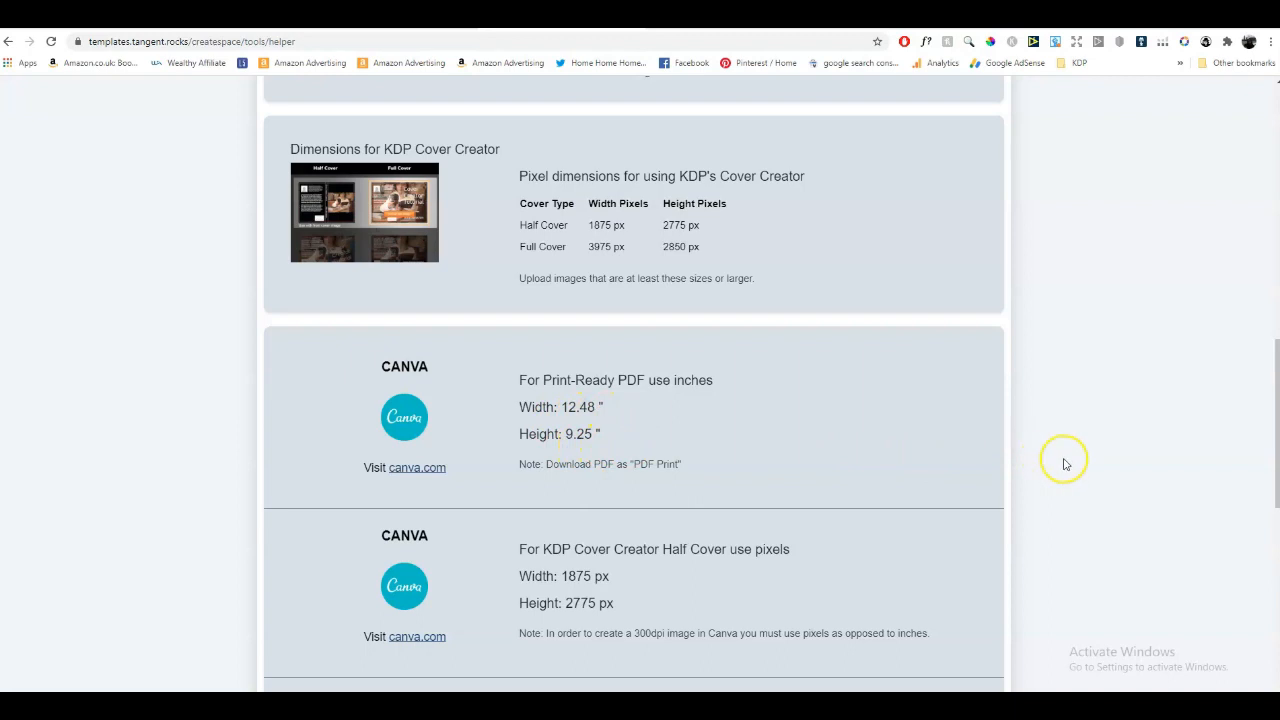
{"action": "scroll", "coordinate": [1064, 458], "scroll_direction": "down", "scroll_amount": 4}
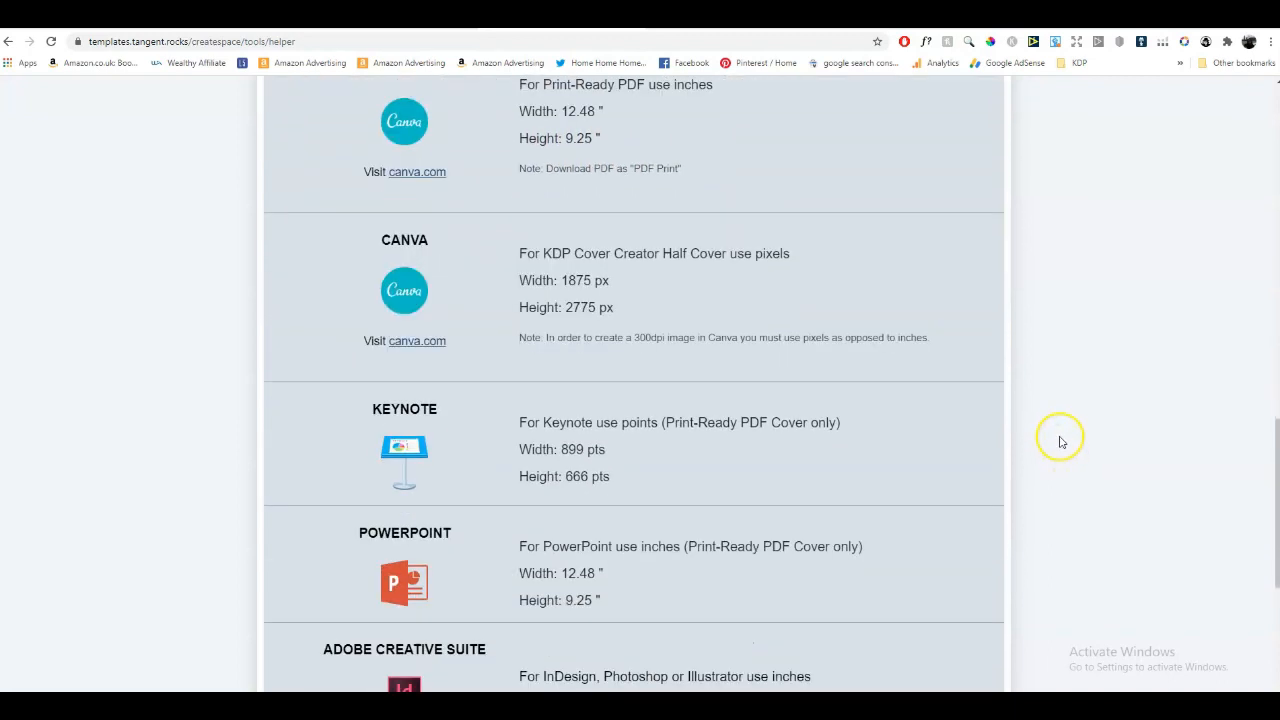
{"action": "scroll", "coordinate": [1059, 437], "scroll_direction": "down", "scroll_amount": 1}
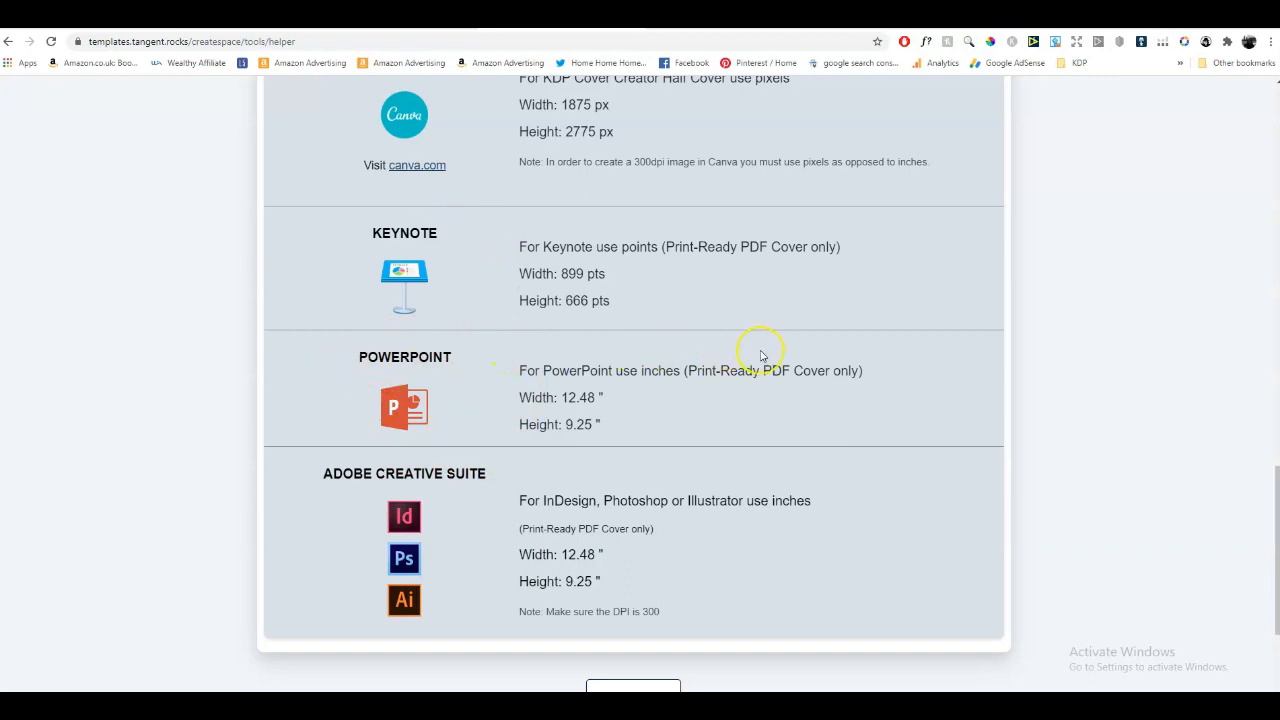
{"action": "scroll", "coordinate": [760, 356], "scroll_direction": "up", "scroll_amount": 5}
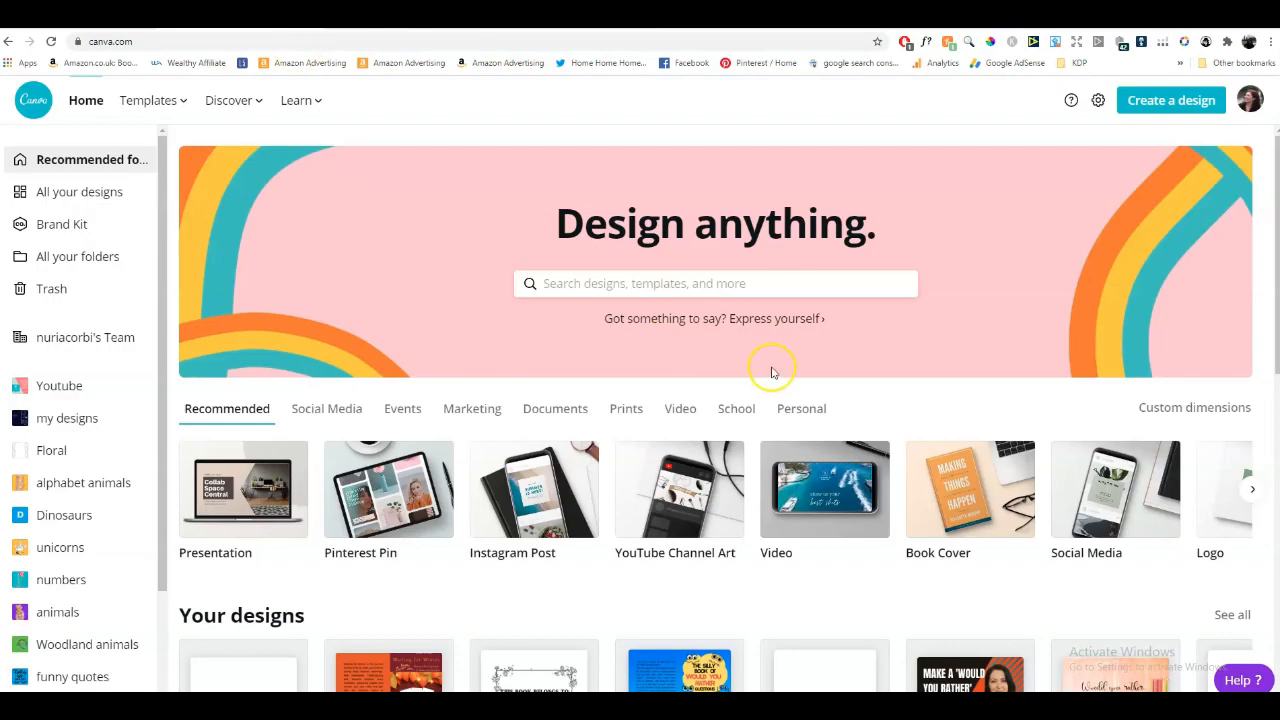
Switch to Canva and create a new design with custom dimensions of 12.48 x 9.25 in.
{"action": "left_click", "coordinate": [1165, 105]}
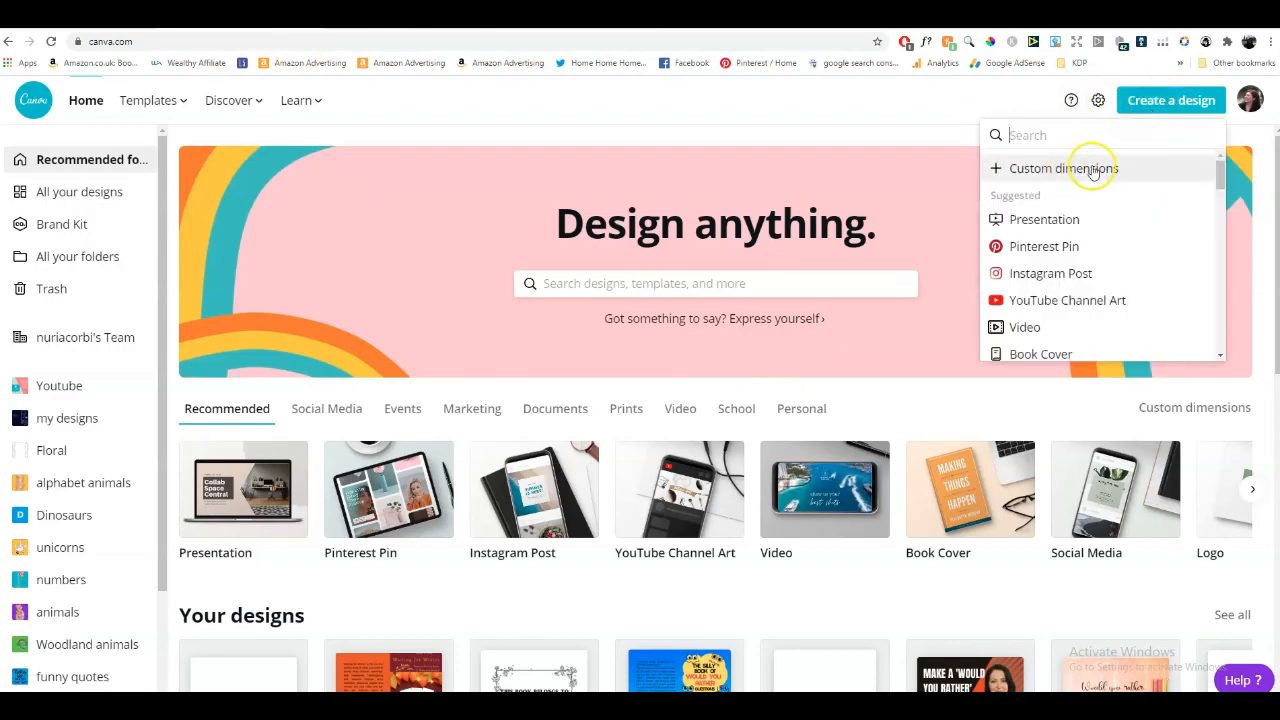
{"action": "left_click", "coordinate": [1094, 172]}
{"action": "left_click", "coordinate": [1030, 174]}
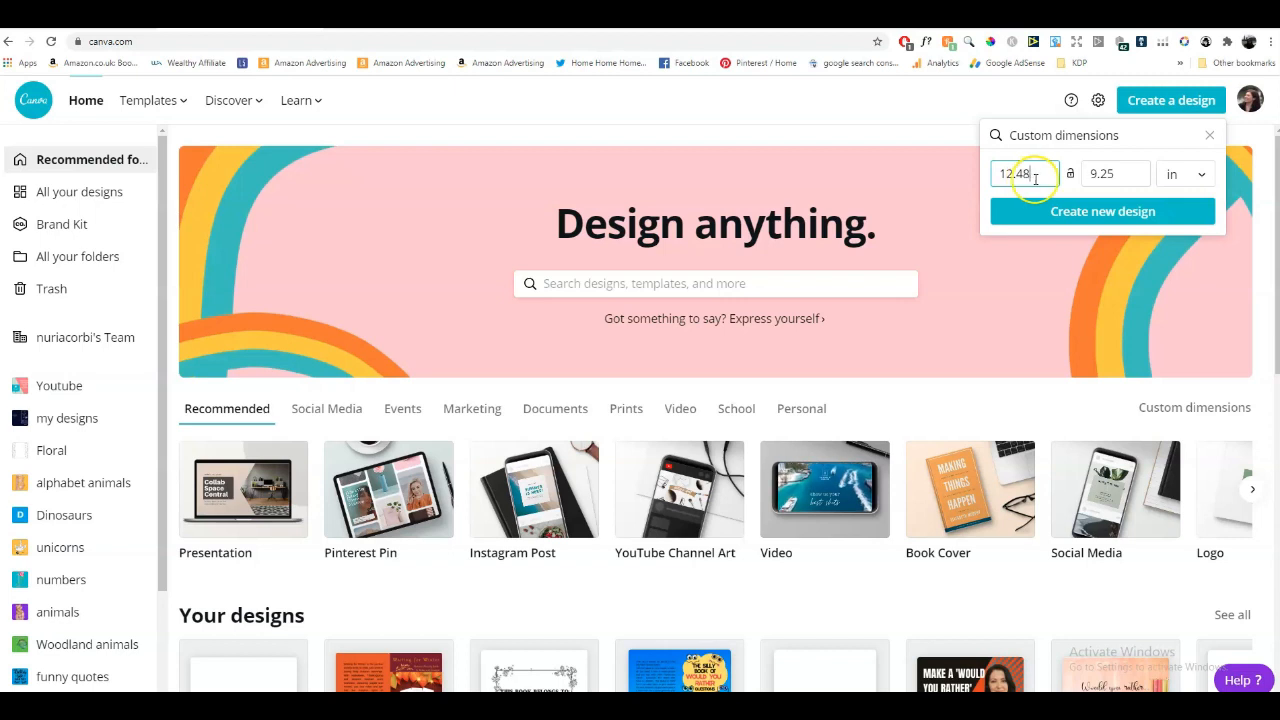
{"action": "left_click", "coordinate": [1187, 176]}
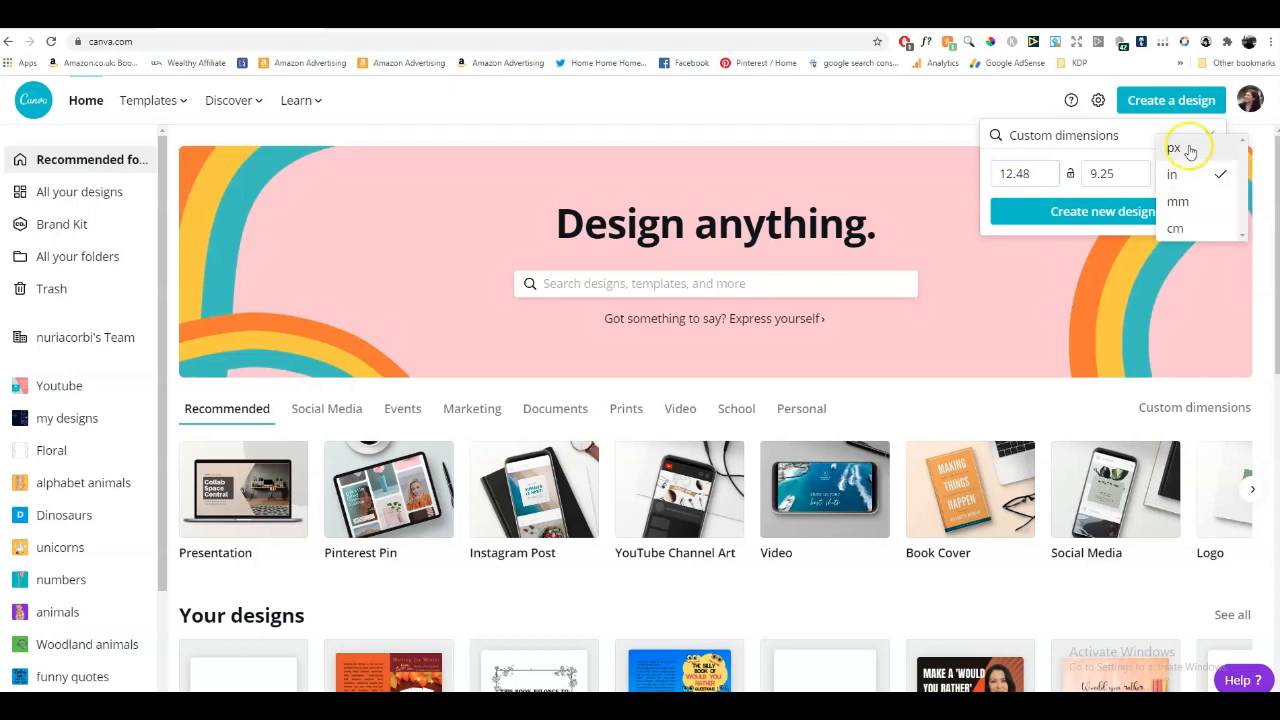
{"action": "left_click", "coordinate": [1172, 174]}
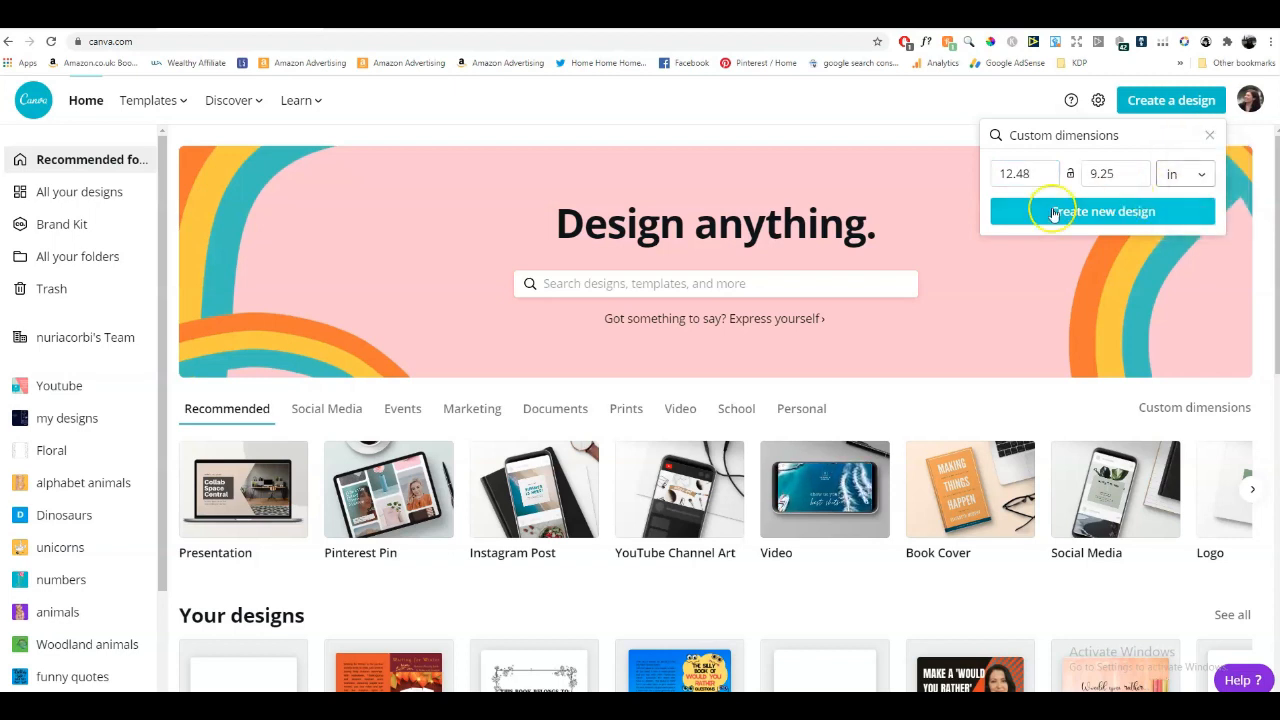
{"action": "left_click", "coordinate": [1118, 213]}
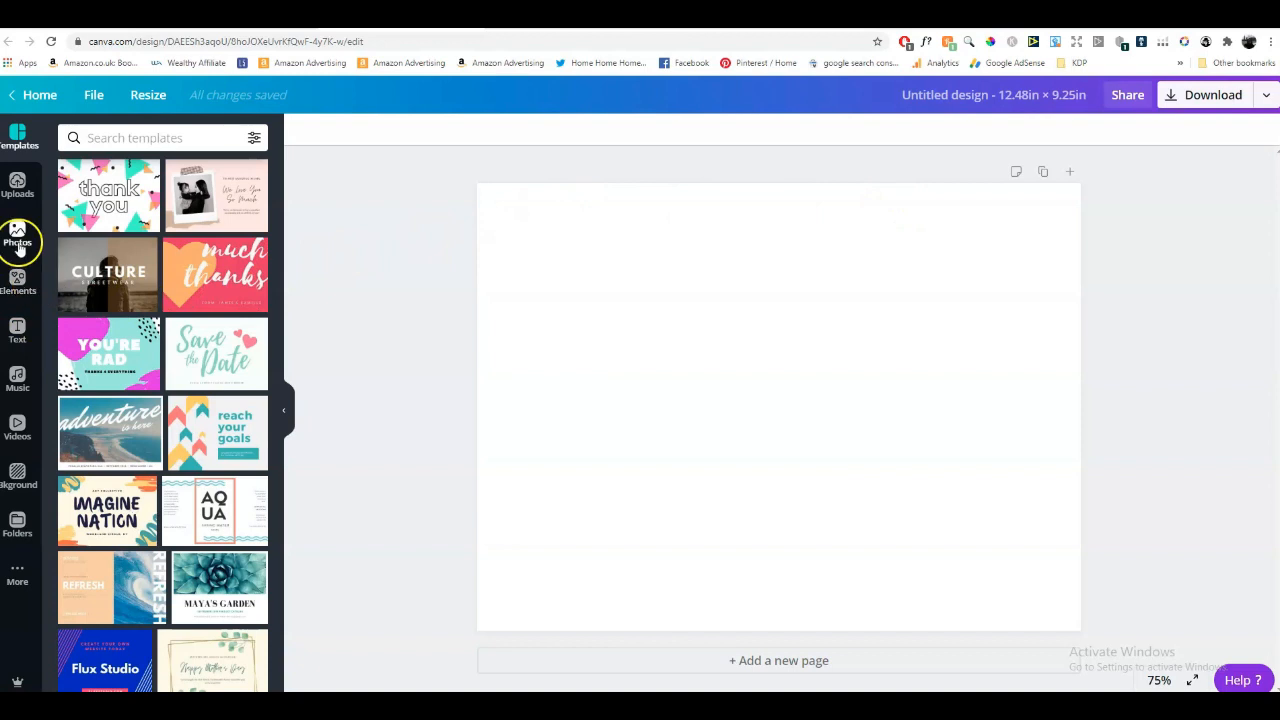
Add the uploaded 100-page cover template image to the blank page and enlarge it to fill the whole canvas.
{"action": "left_click", "coordinate": [17, 190]}
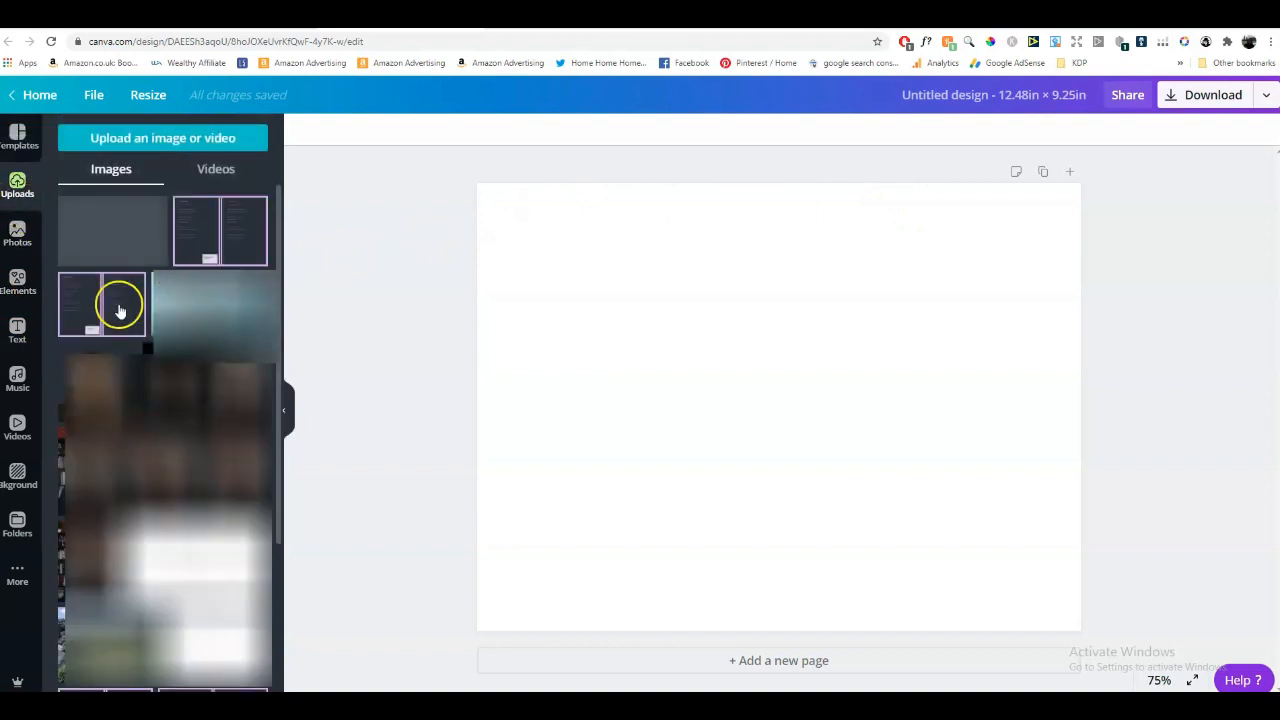
{"action": "left_click", "coordinate": [119, 312]}
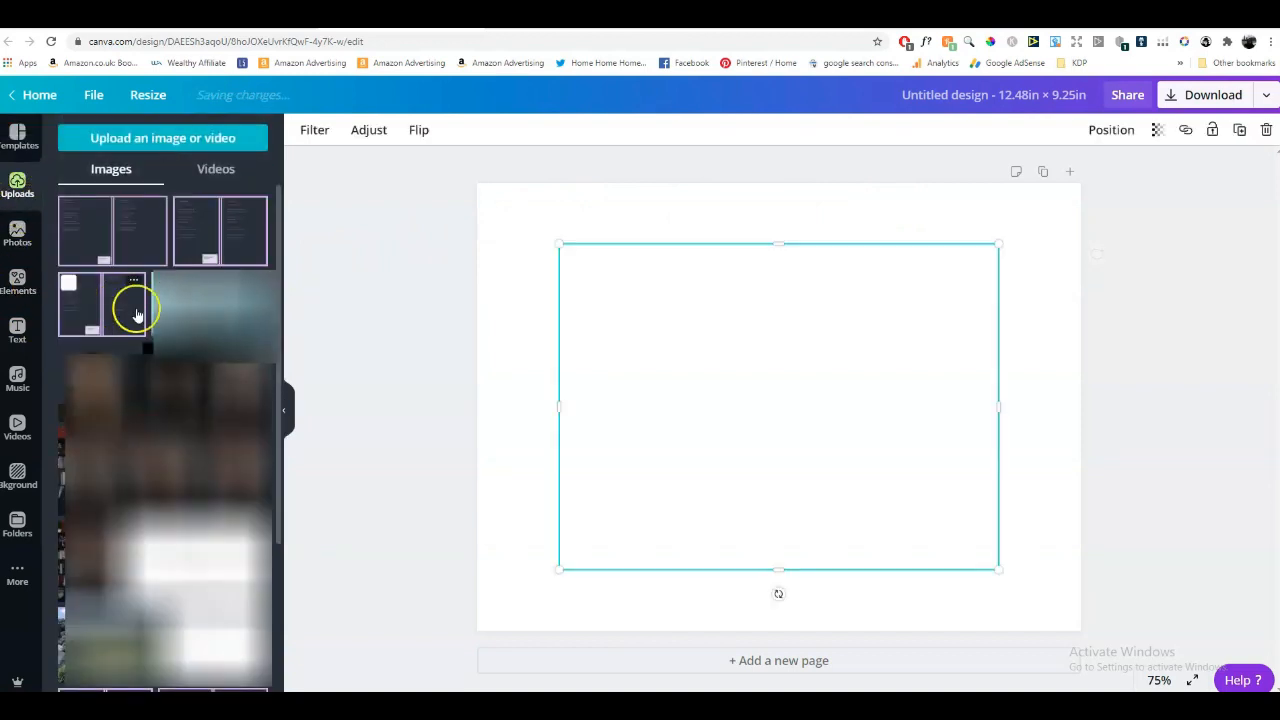
{"action": "left_click_drag", "start_coordinate": [557, 244], "coordinate": [479, 181]}
{"action": "left_click_drag", "start_coordinate": [1005, 576], "coordinate": [1082, 631]}
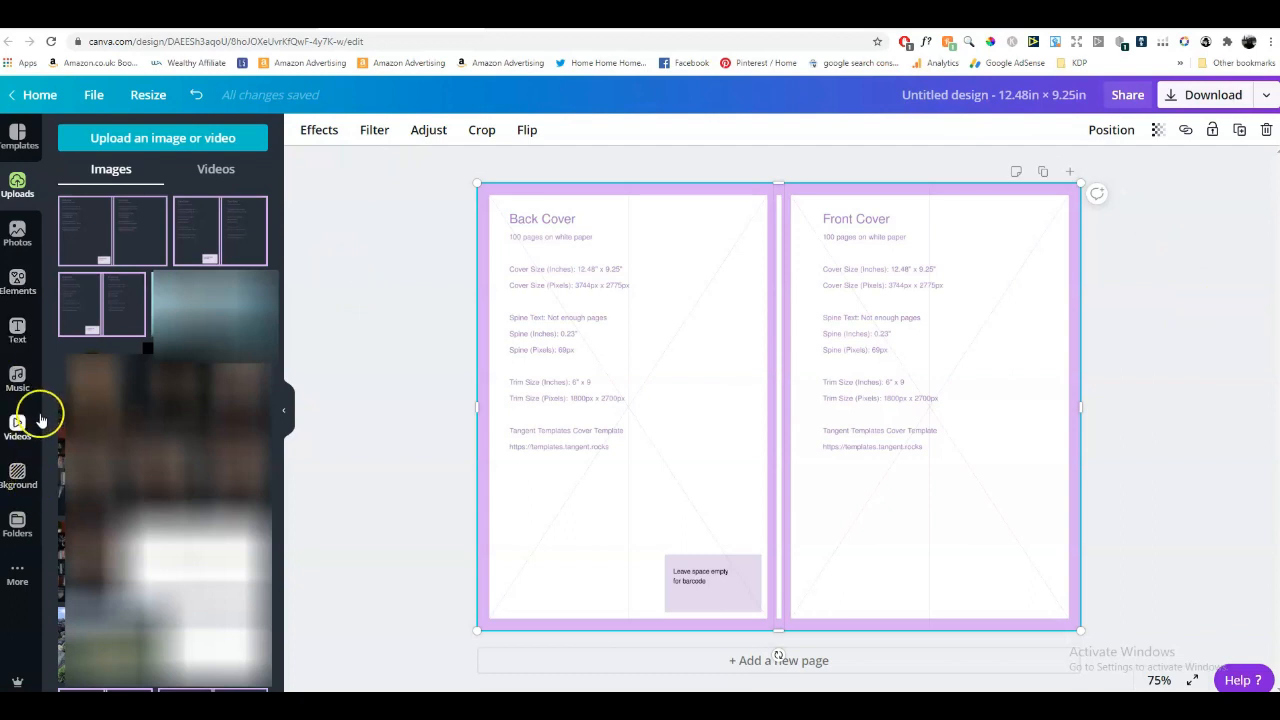
Apply the bright blue to light blue gradient from the Gradients backgrounds as the cover's background.
{"action": "left_click", "coordinate": [20, 472]}
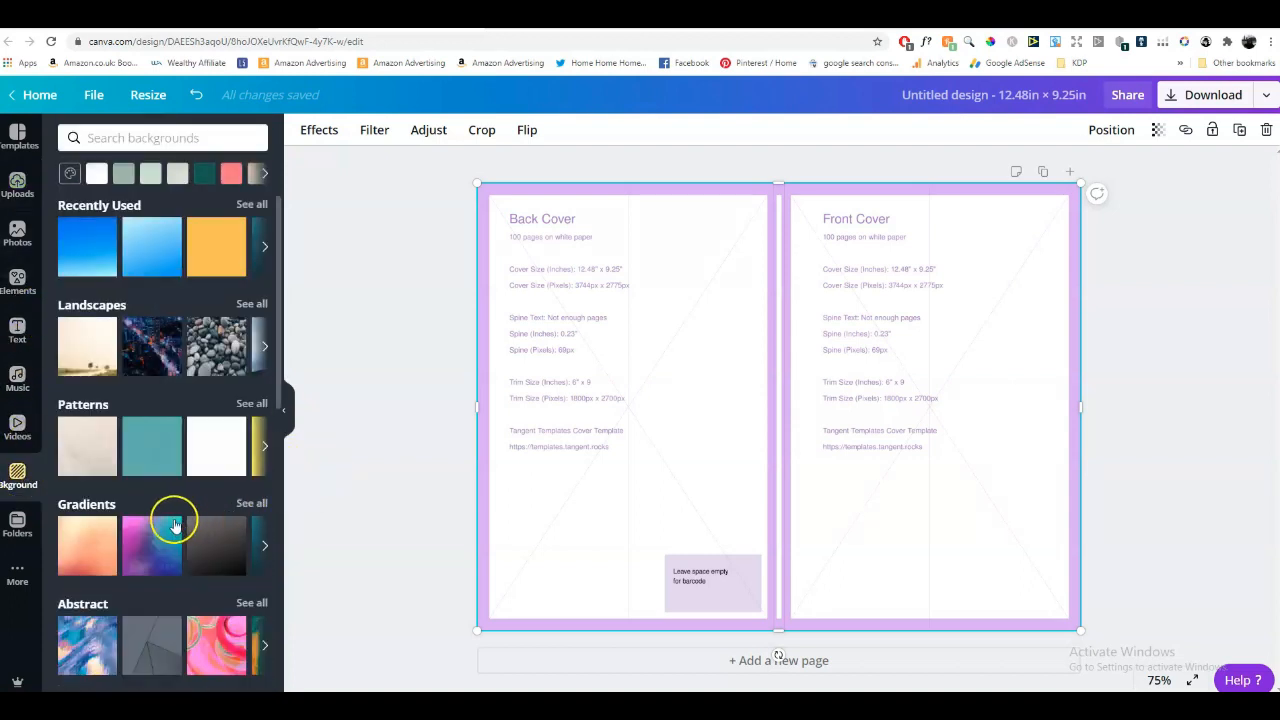
{"action": "left_click", "coordinate": [250, 503]}
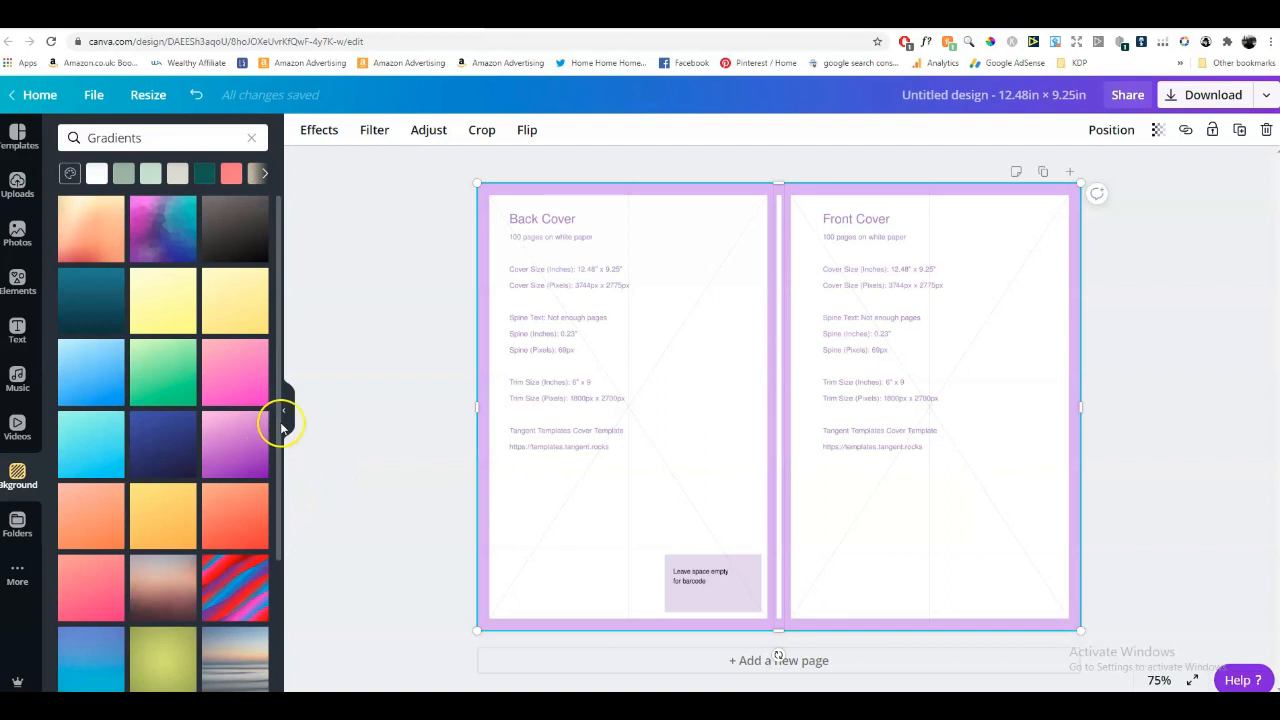
{"action": "scroll", "coordinate": [187, 393], "scroll_direction": "down", "scroll_amount": 1}
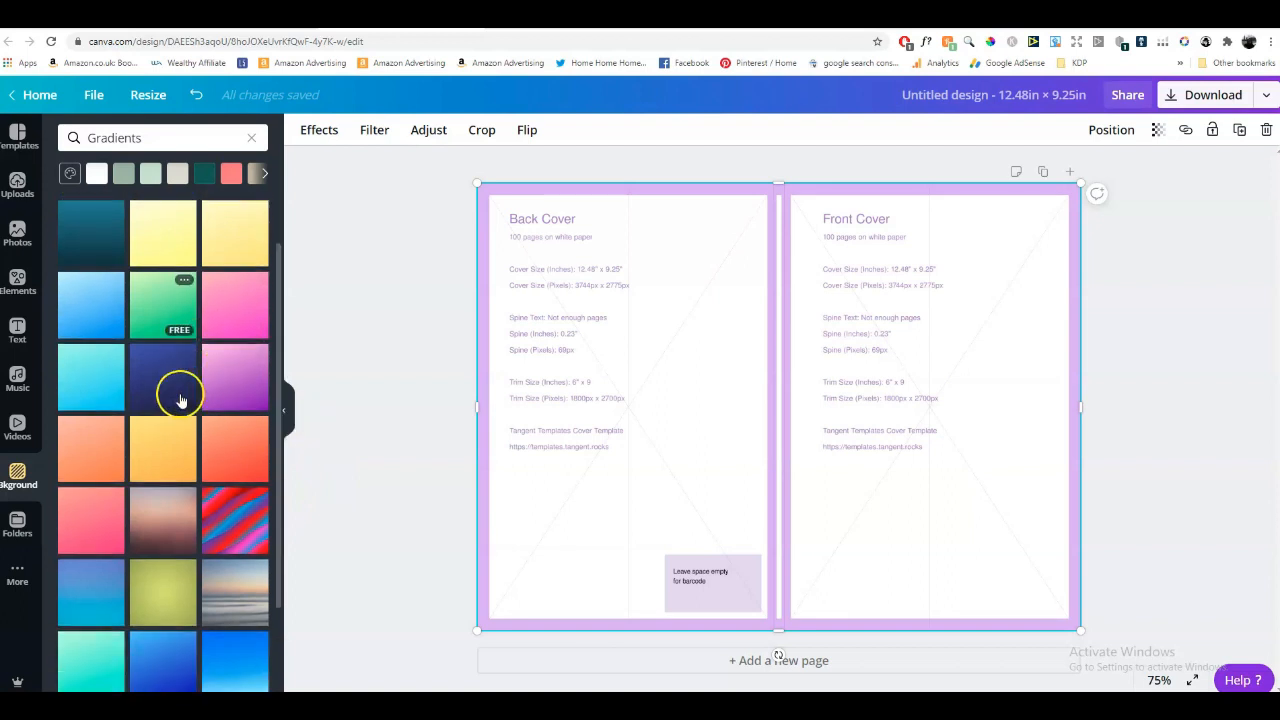
{"action": "scroll", "coordinate": [151, 441], "scroll_direction": "down", "scroll_amount": 2}
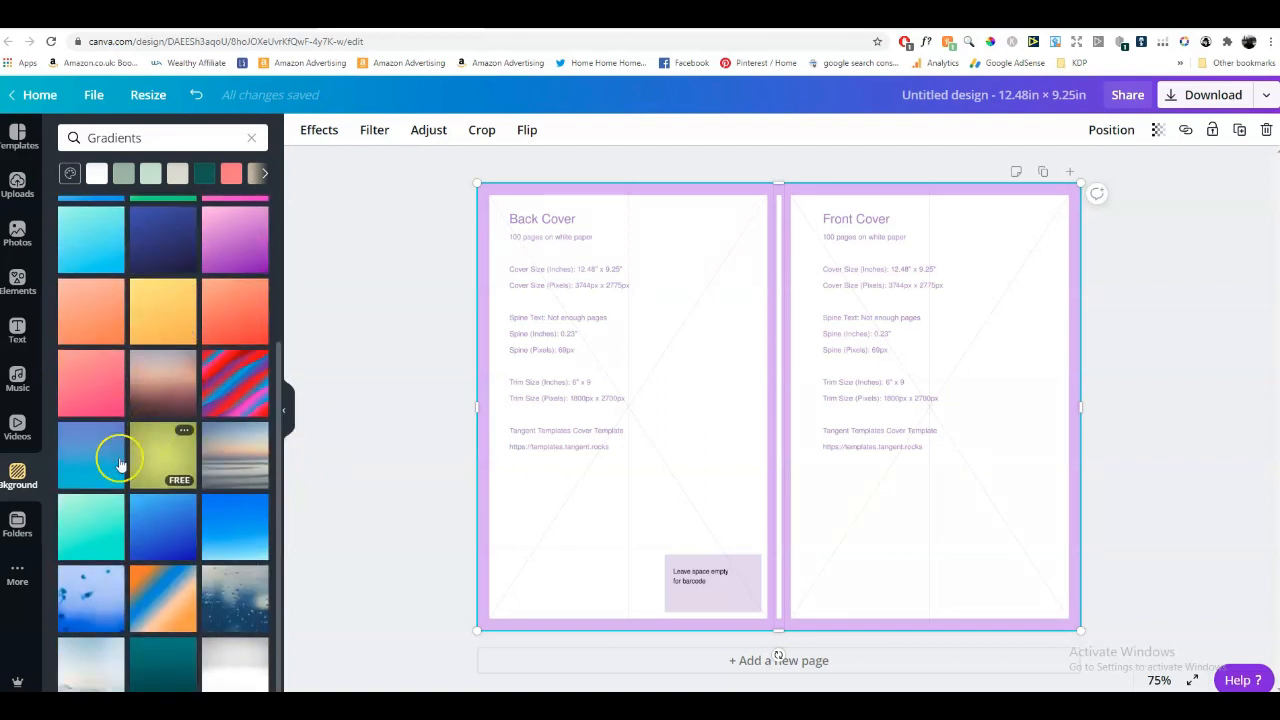
{"action": "left_click", "coordinate": [224, 531]}
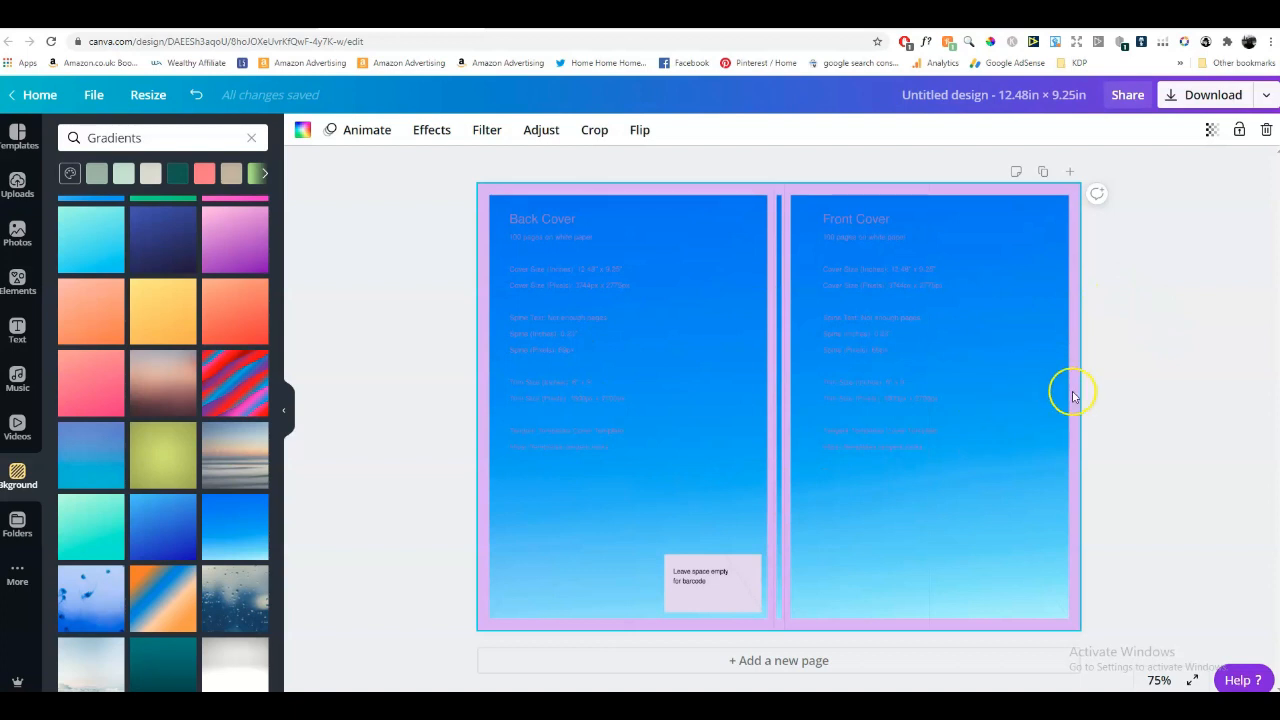
{"action": "left_click", "coordinate": [1167, 388]}
{"action": "left_click", "coordinate": [1177, 336]}
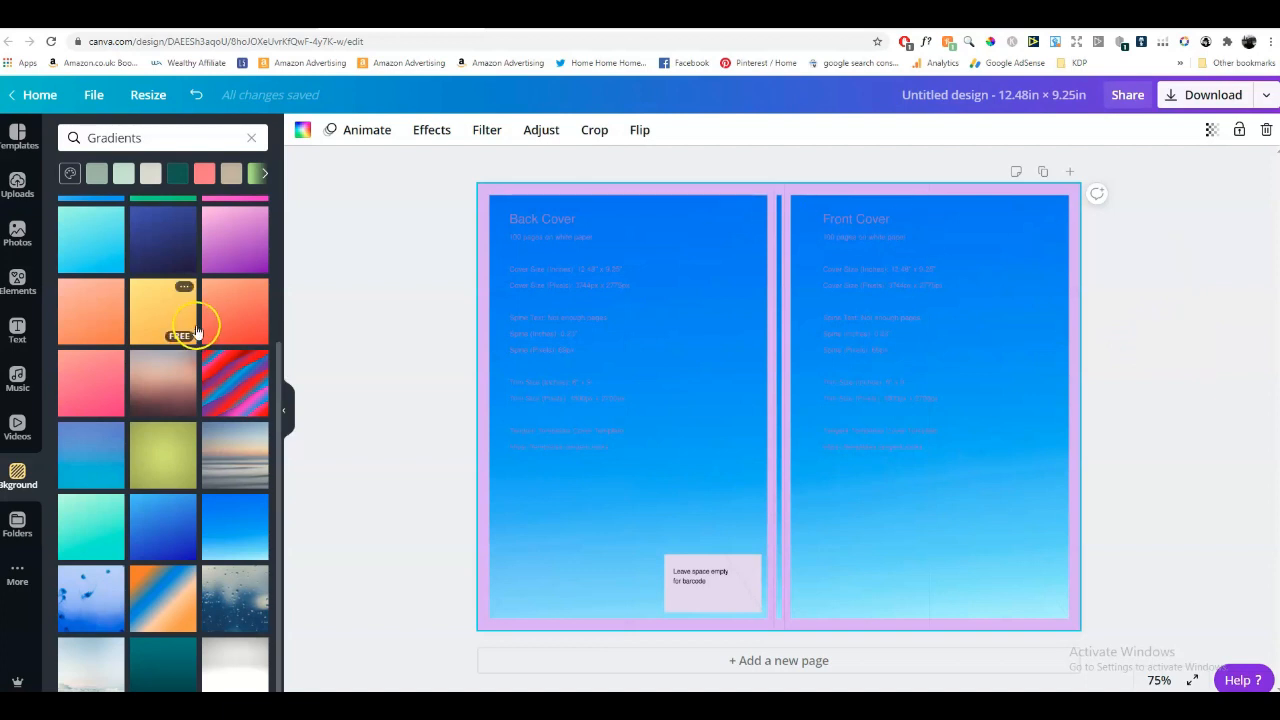
Search the elements library for "speech bubbles".
{"action": "left_click", "coordinate": [18, 282]}
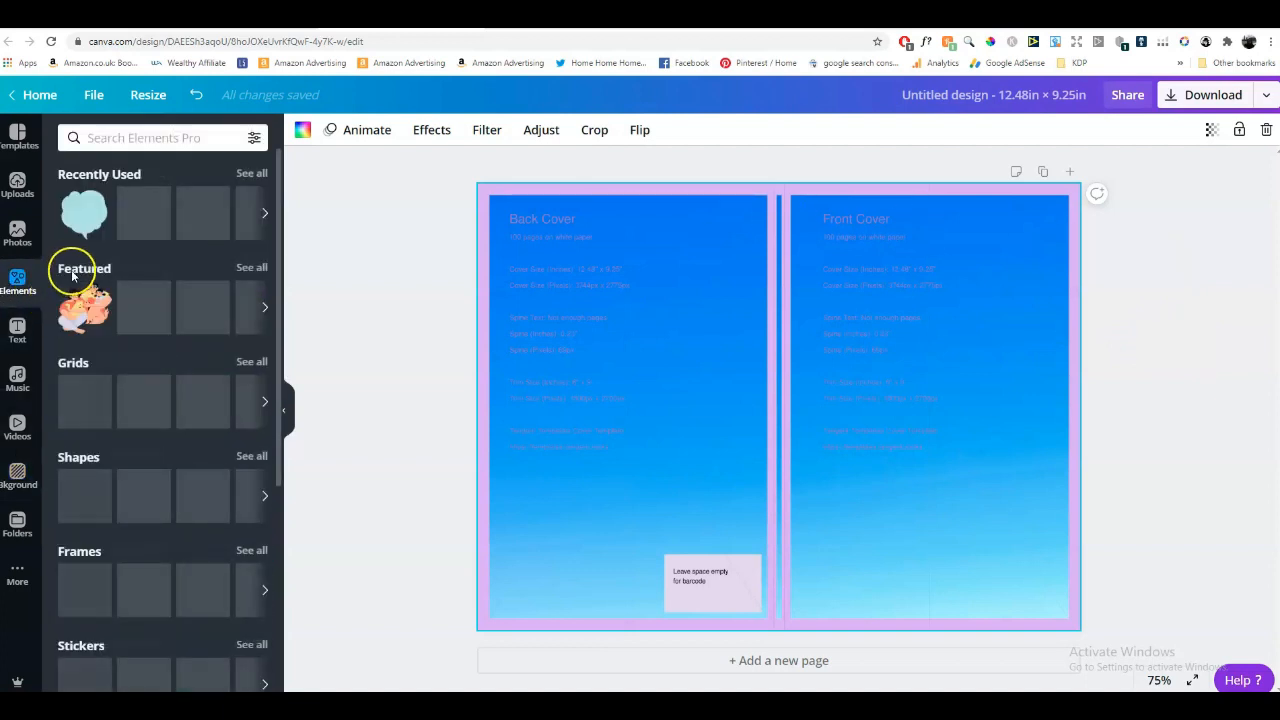
{"action": "left_click", "coordinate": [133, 138]}
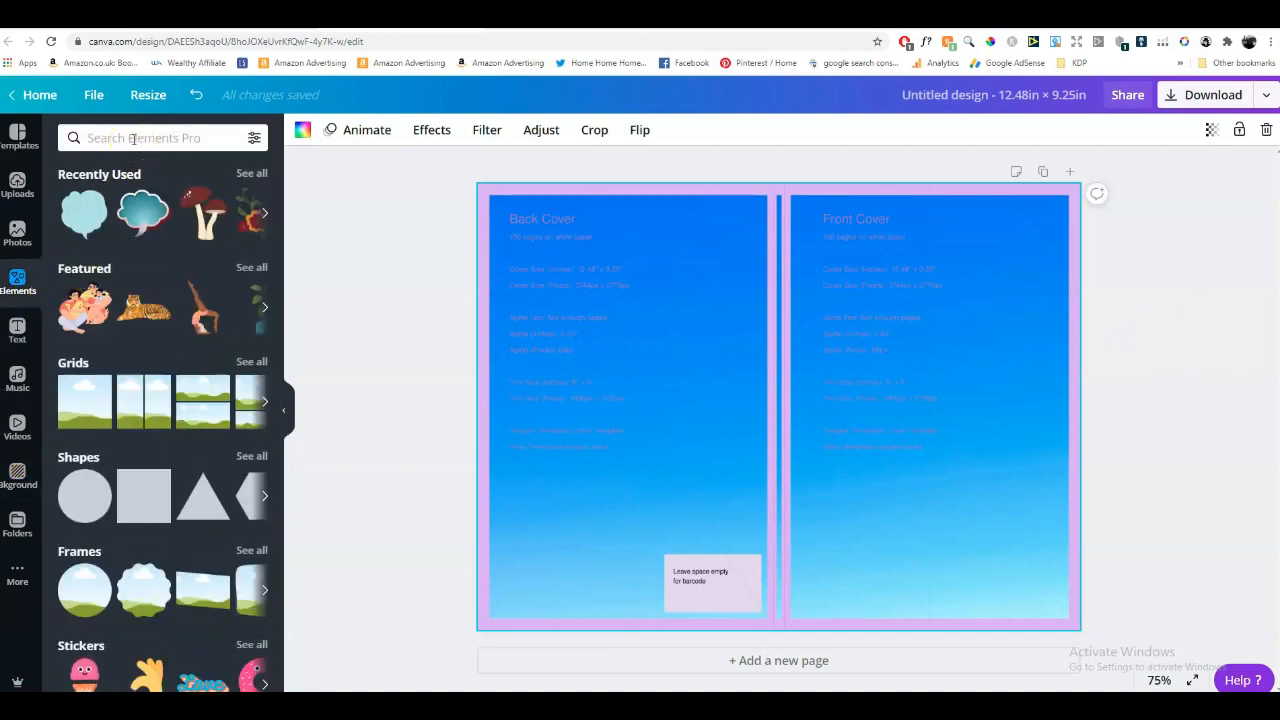
{"action": "type", "text": "speech"}
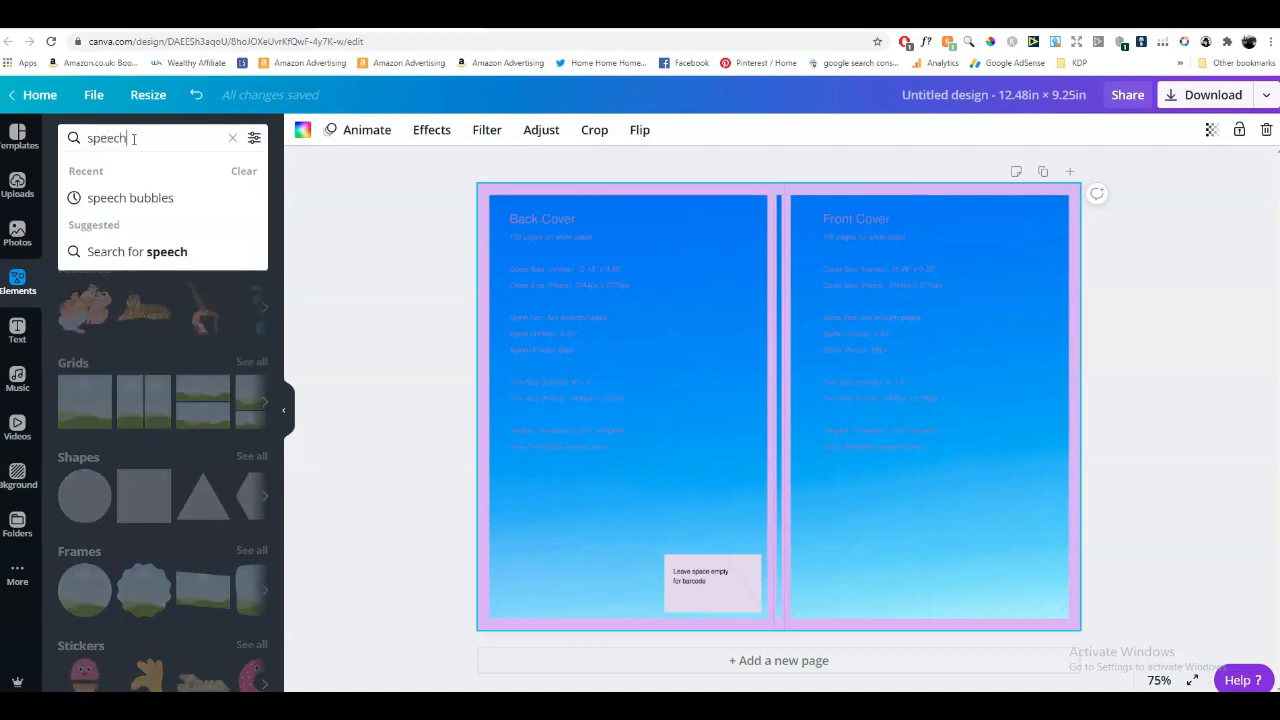
{"action": "type", "text": " bubbles"}
{"action": "key", "text": "Return"}
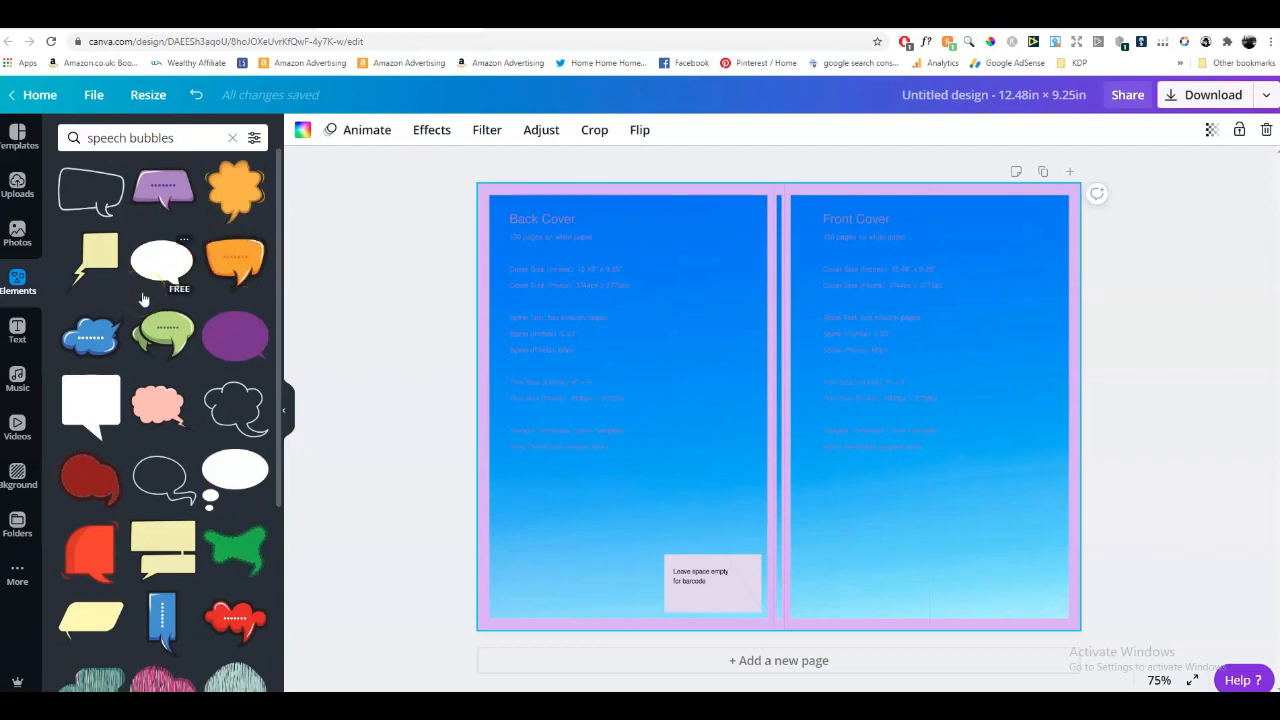
Browse the speech bubble results and add the plain light teal, cloud-shaped bubble to the design.
{"action": "scroll", "coordinate": [139, 354], "scroll_direction": "down", "scroll_amount": 5}
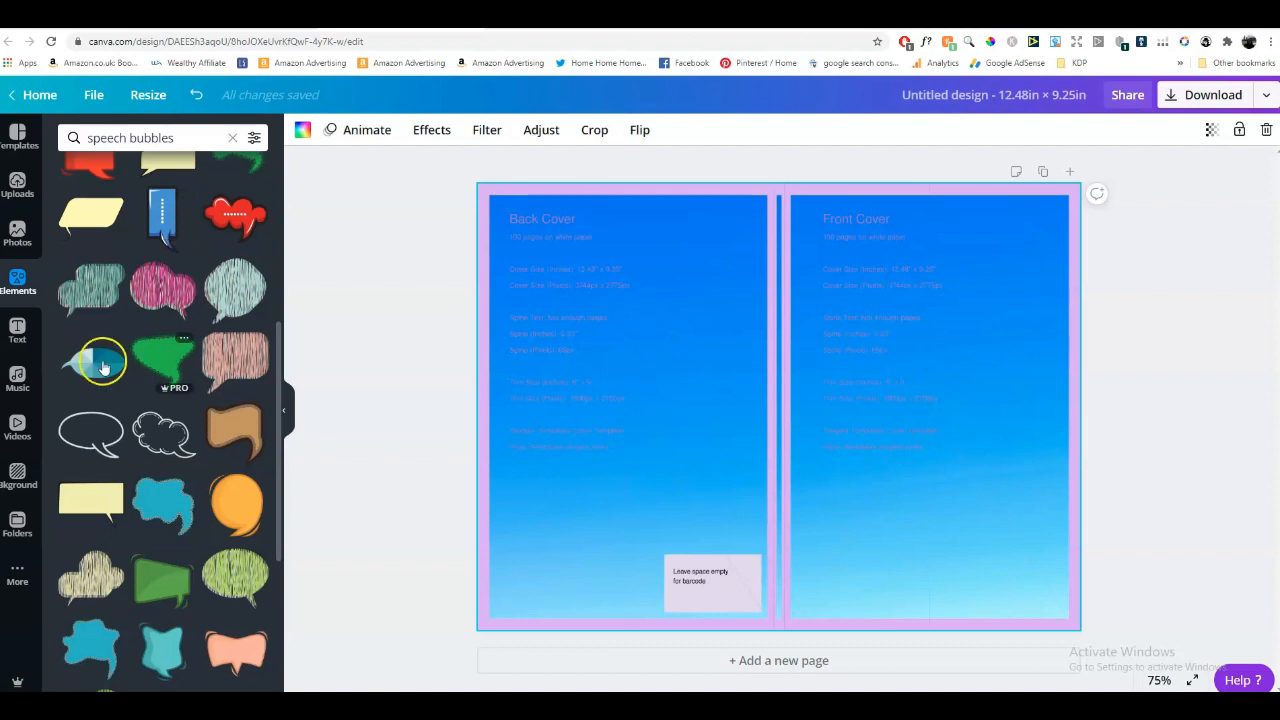
{"action": "scroll", "coordinate": [105, 368], "scroll_direction": "down", "scroll_amount": 1}
{"action": "scroll", "coordinate": [105, 368], "scroll_direction": "down", "scroll_amount": 6}
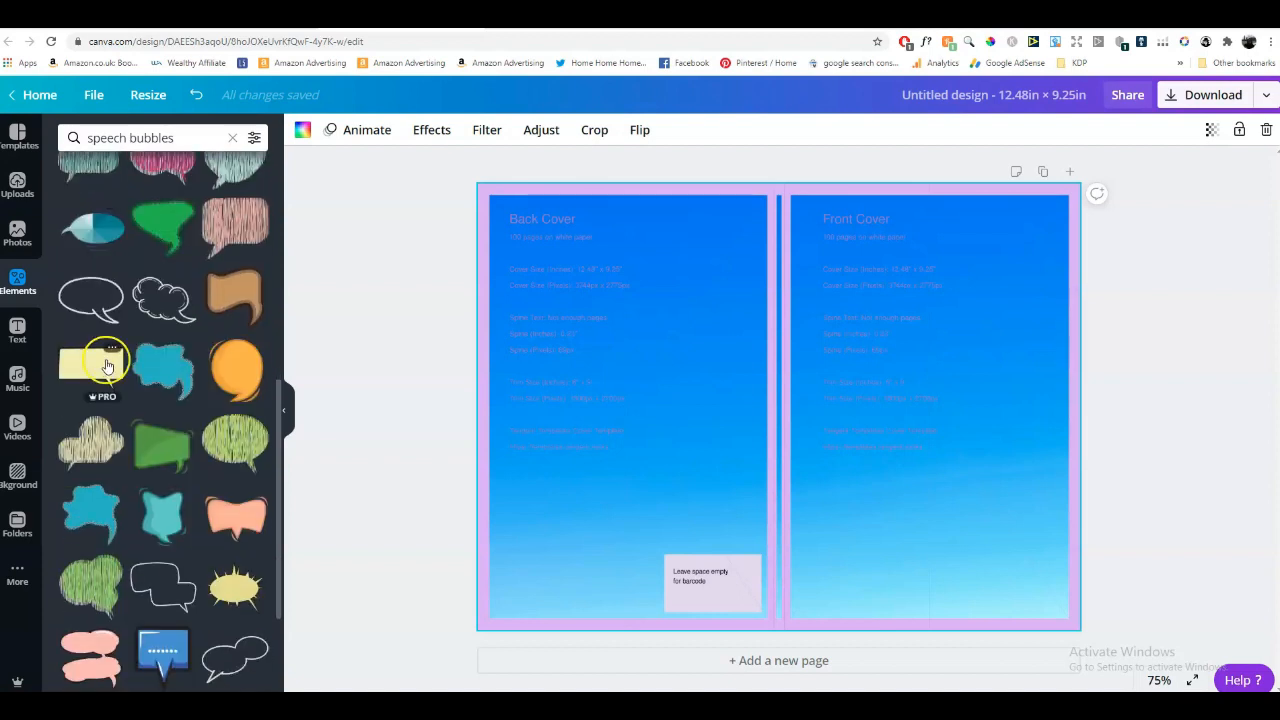
{"action": "scroll", "coordinate": [110, 366], "scroll_direction": "down", "scroll_amount": 8}
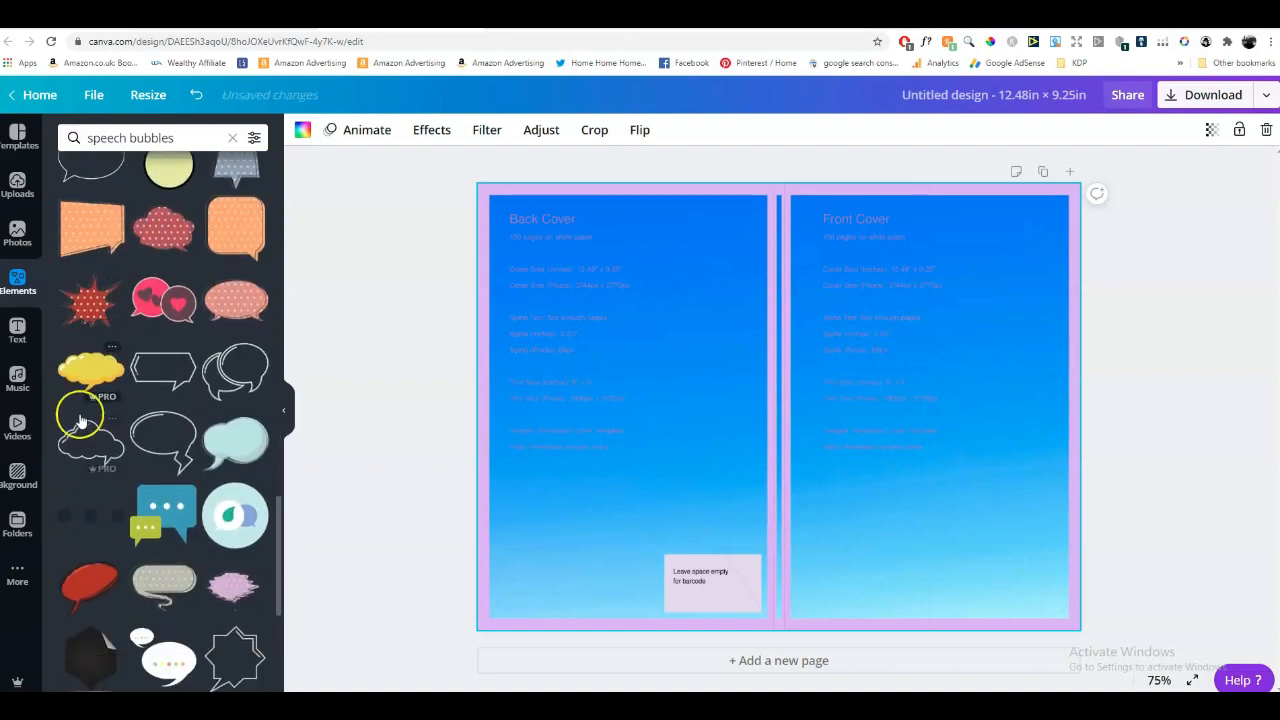
{"action": "scroll", "coordinate": [145, 388], "scroll_direction": "down", "scroll_amount": 3}
{"action": "scroll", "coordinate": [150, 382], "scroll_direction": "down", "scroll_amount": 7}
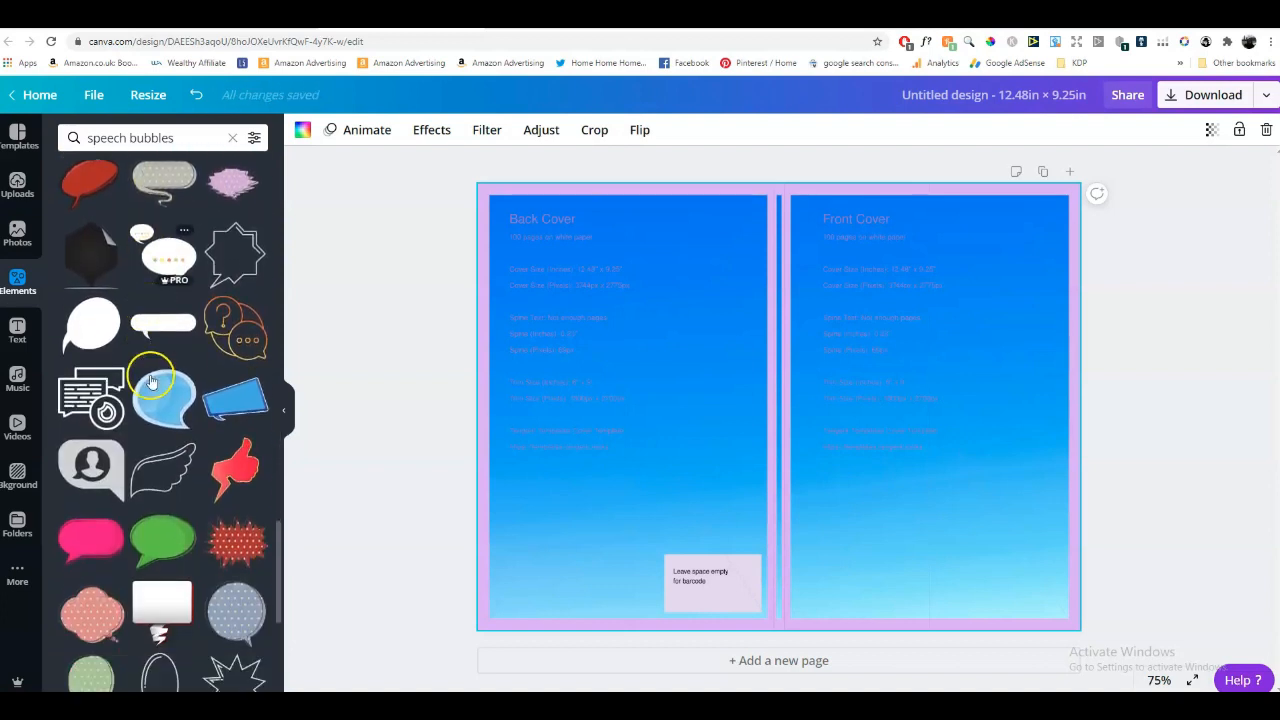
{"action": "scroll", "coordinate": [160, 400], "scroll_direction": "down", "scroll_amount": 5}
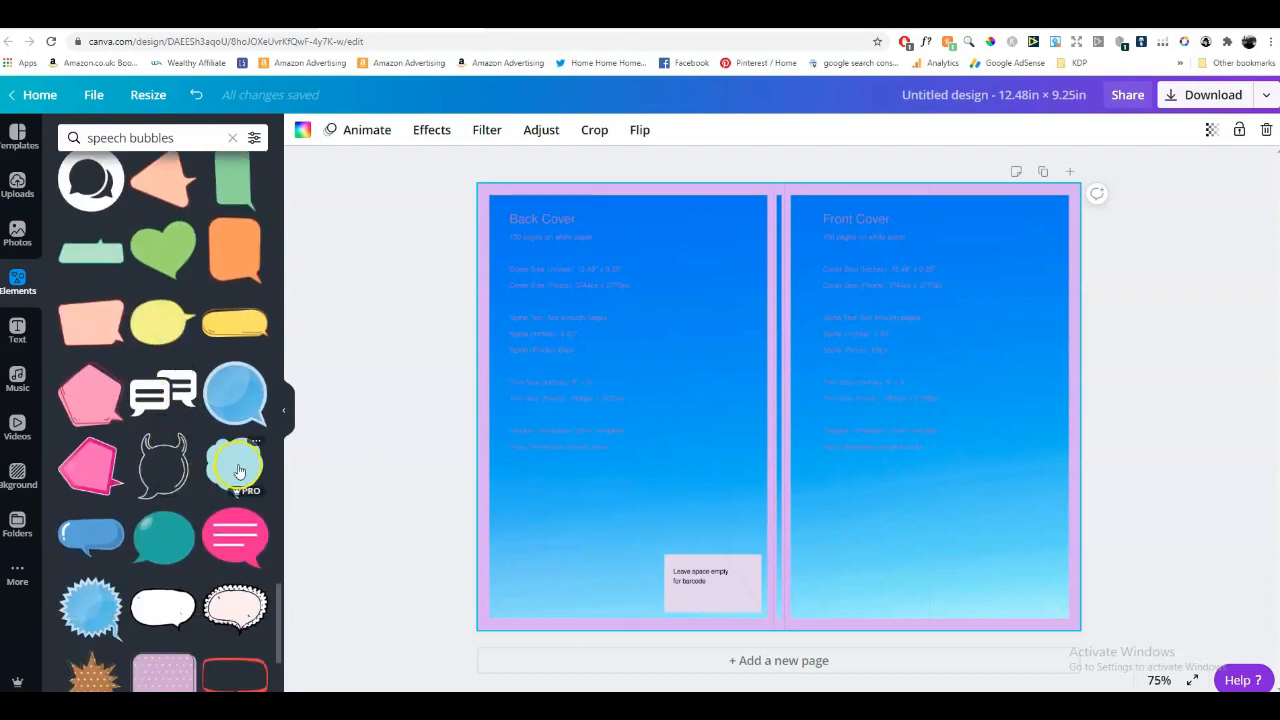
{"action": "left_click", "coordinate": [237, 473]}
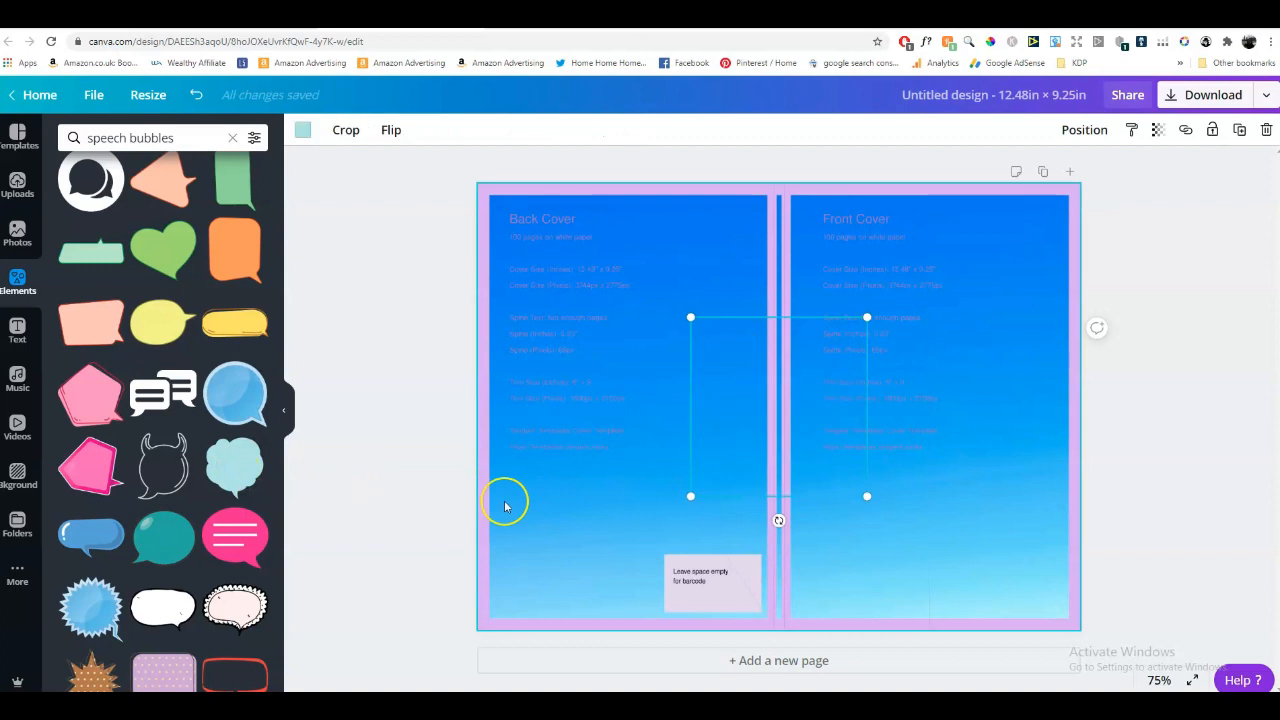
Move the speech bubble to the upper part of the front cover and enlarge it to span the width between the margins.
{"action": "left_click_drag", "start_coordinate": [789, 417], "coordinate": [924, 351]}
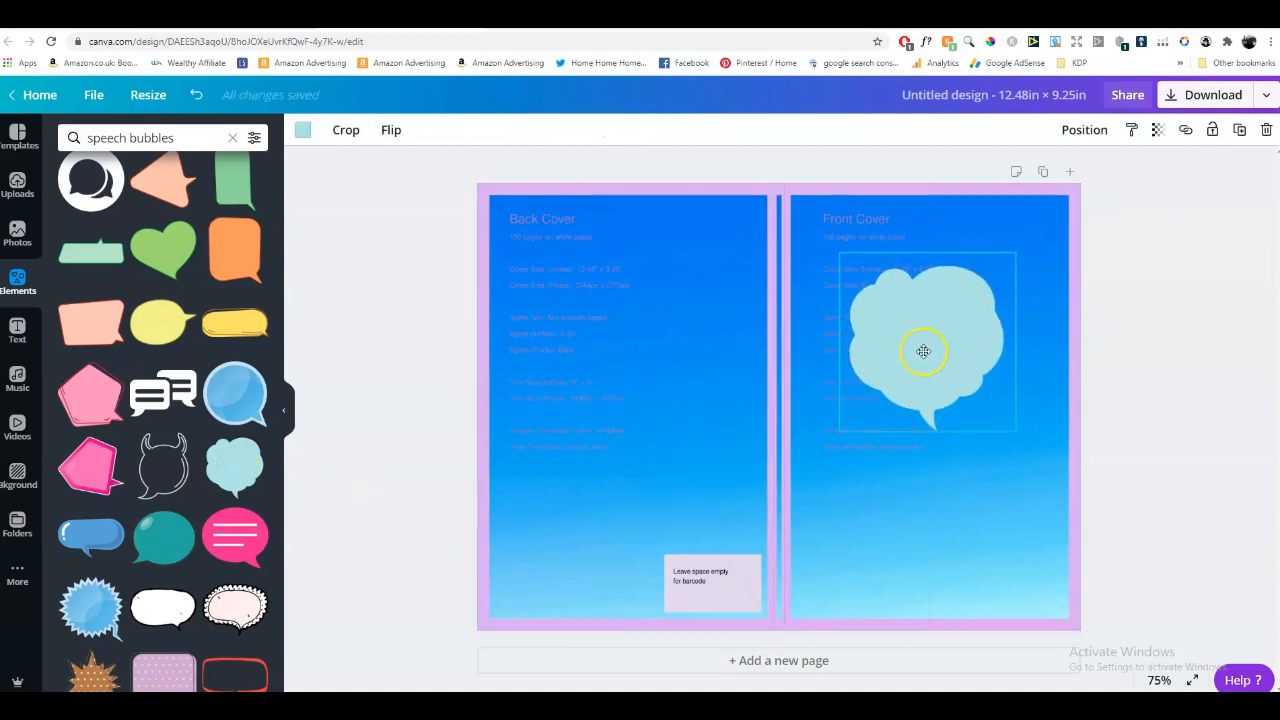
{"action": "left_click_drag", "start_coordinate": [838, 253], "coordinate": [793, 207]}
{"action": "left_click_drag", "start_coordinate": [1016, 207], "coordinate": [1027, 197]}
{"action": "left_click_drag", "start_coordinate": [1026, 440], "coordinate": [1067, 475]}
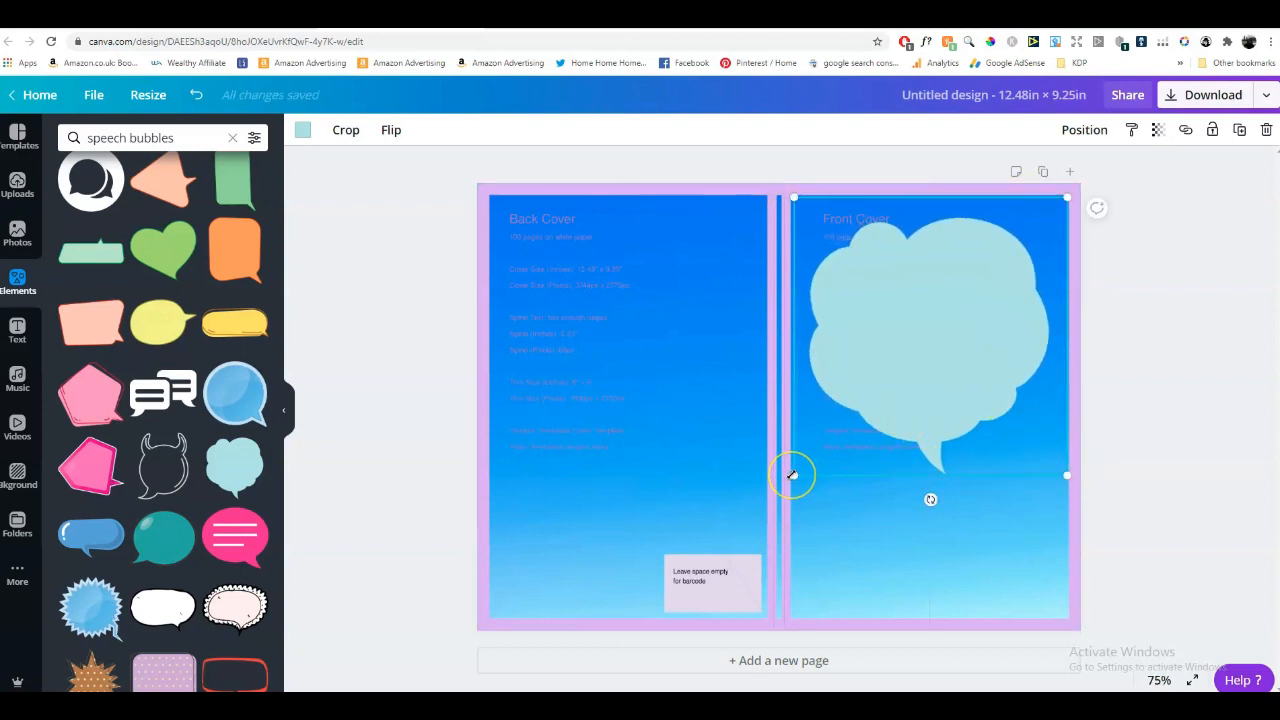
{"action": "left_click_drag", "start_coordinate": [792, 474], "coordinate": [840, 455]}
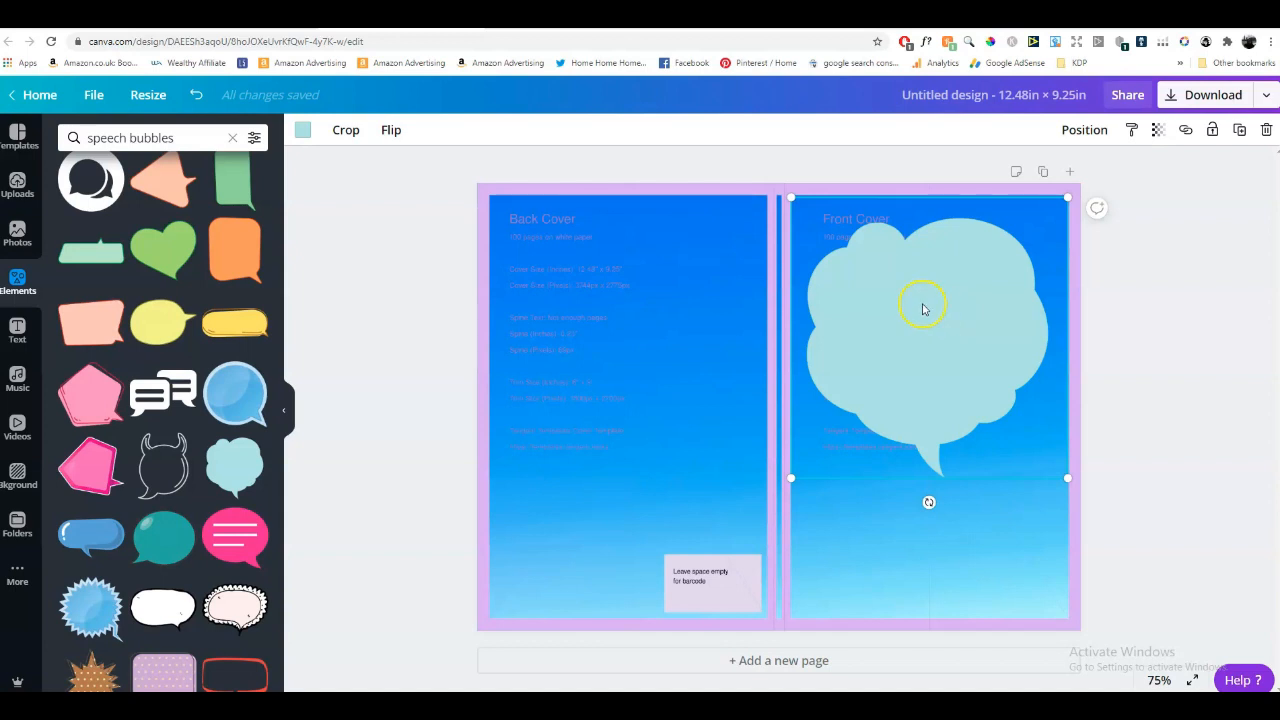
Recolour the speech bubble with the yellow from the default colours, after trying the light orange.
{"action": "left_click", "coordinate": [303, 130]}
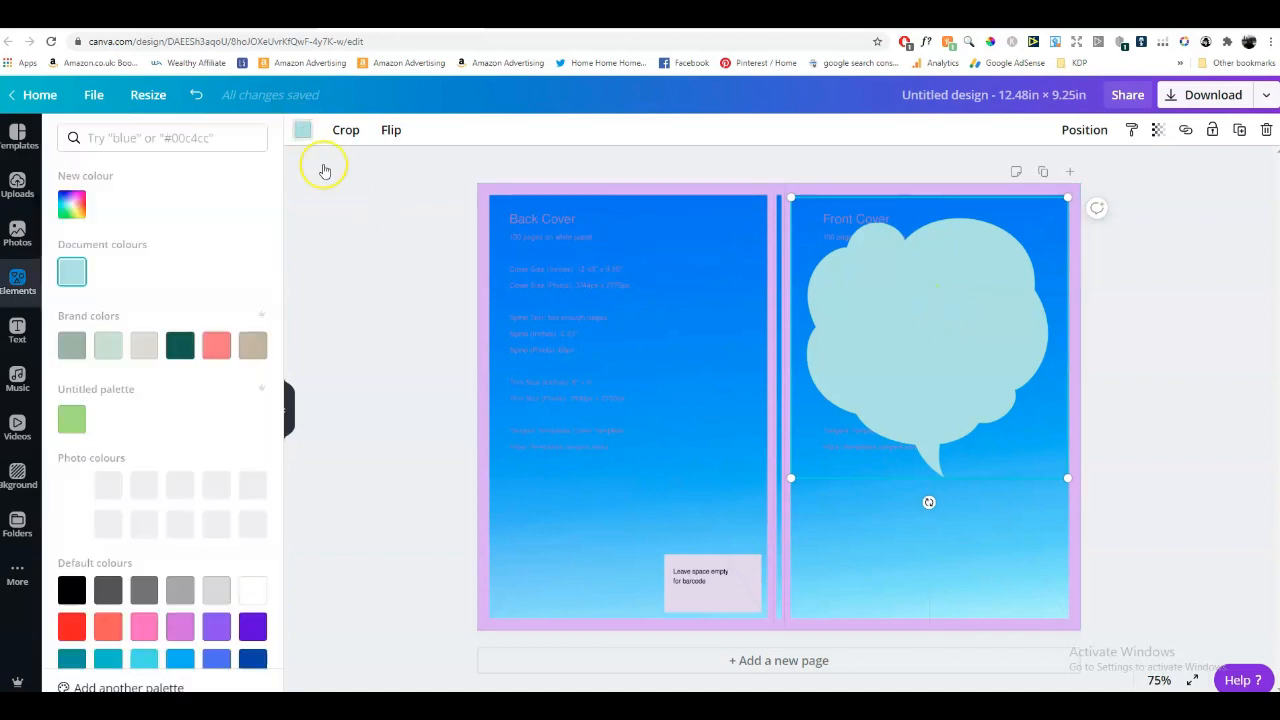
{"action": "scroll", "coordinate": [172, 480], "scroll_direction": "down", "scroll_amount": 1}
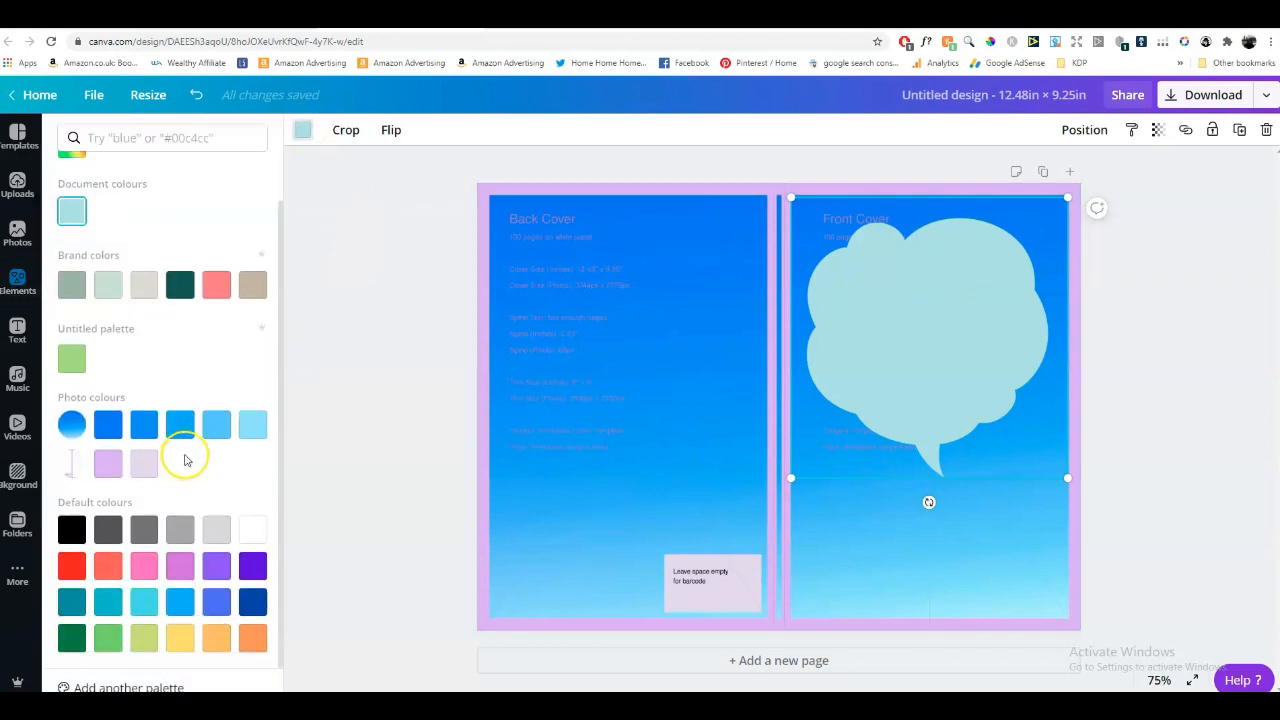
{"action": "left_click", "coordinate": [216, 638]}
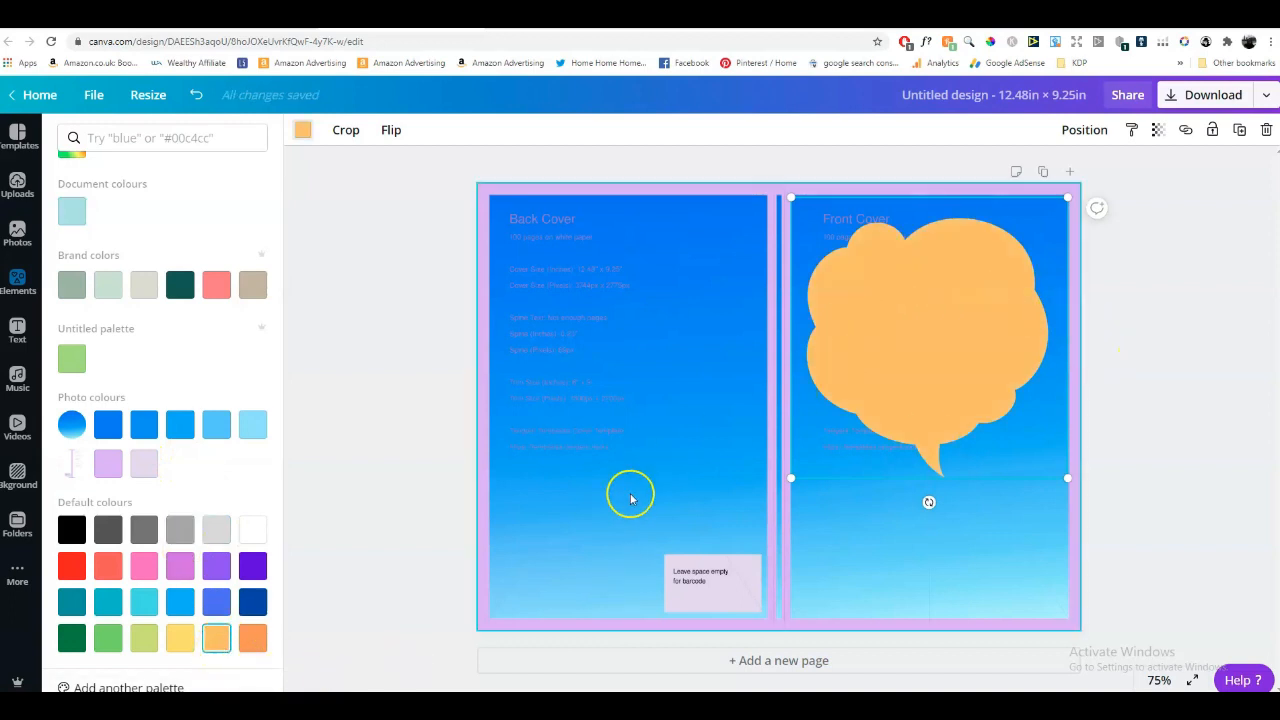
{"action": "left_click", "coordinate": [181, 638]}
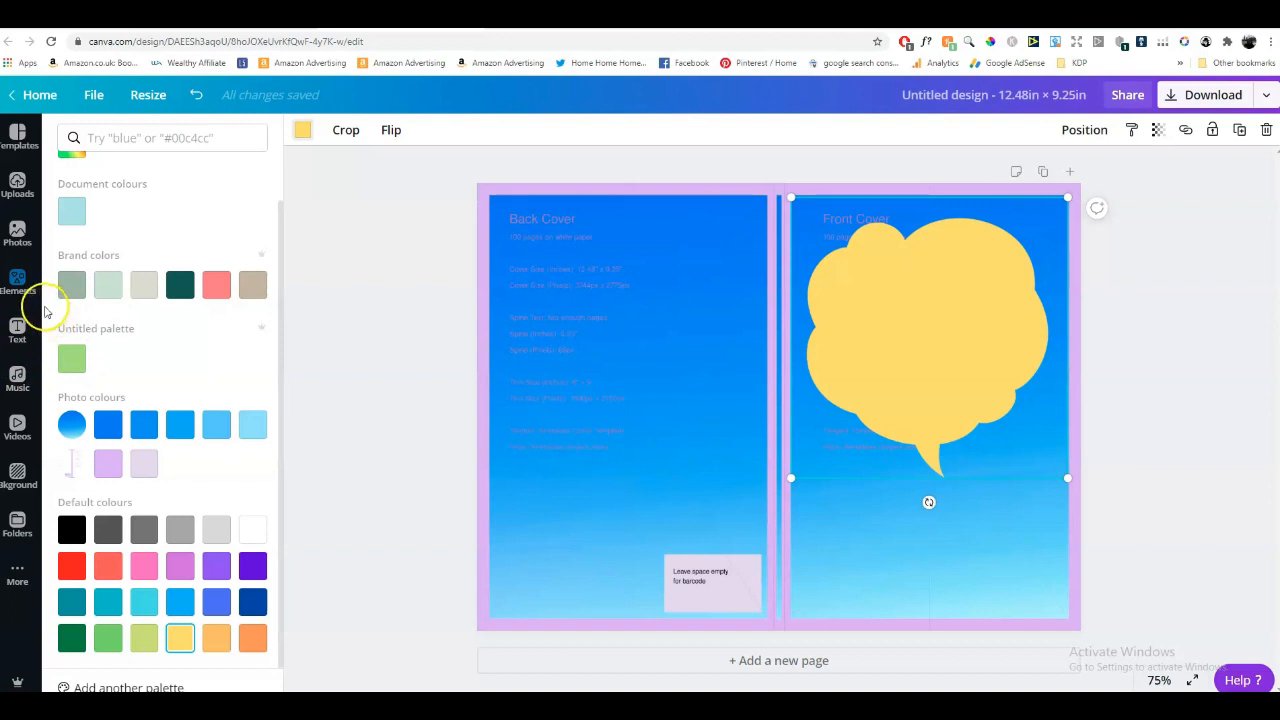
Add a heading inside the speech bubble reading "The silly" and "Book of" on two lines.
{"action": "left_click", "coordinate": [18, 330]}
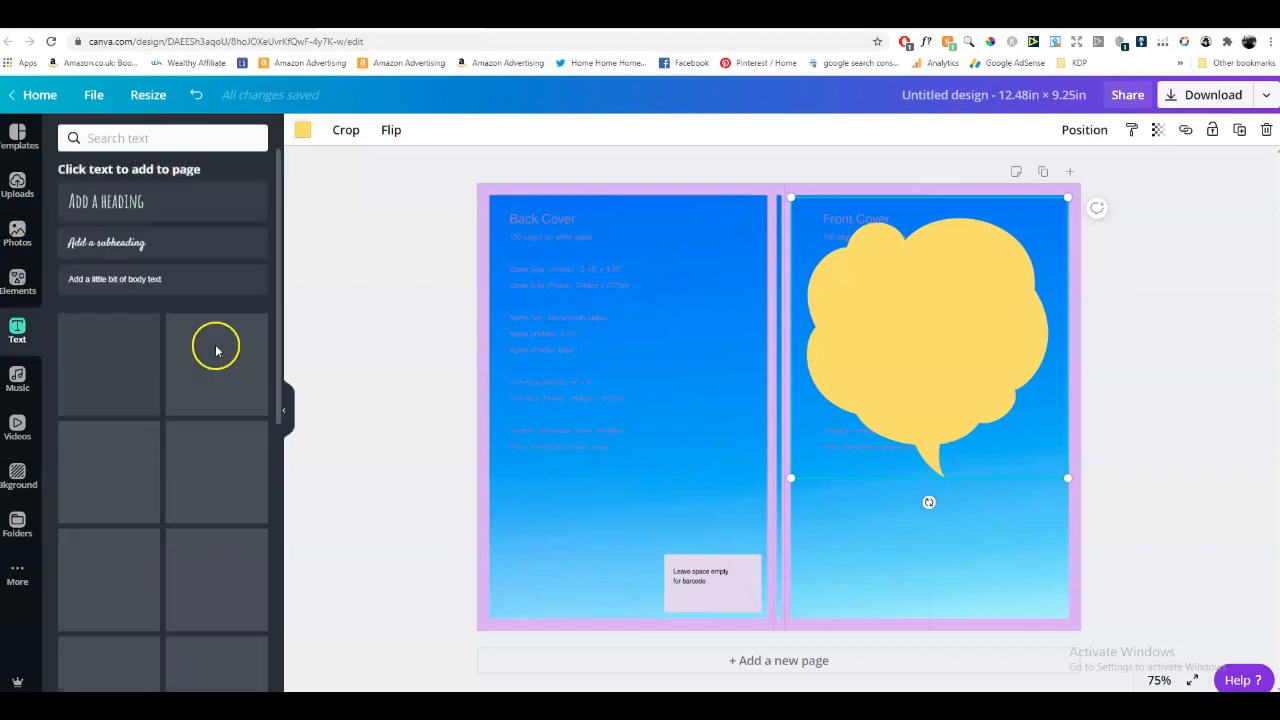
{"action": "left_click", "coordinate": [149, 205]}
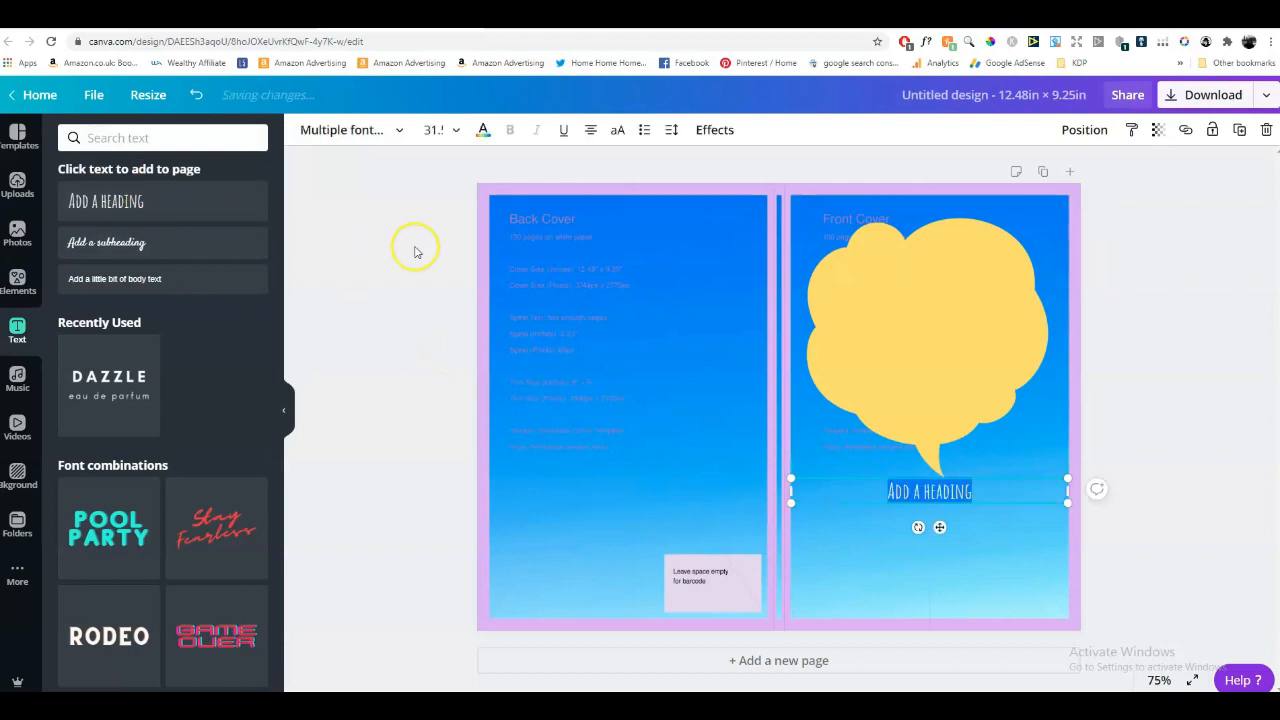
{"action": "left_click_drag", "start_coordinate": [939, 527], "coordinate": [931, 321]}
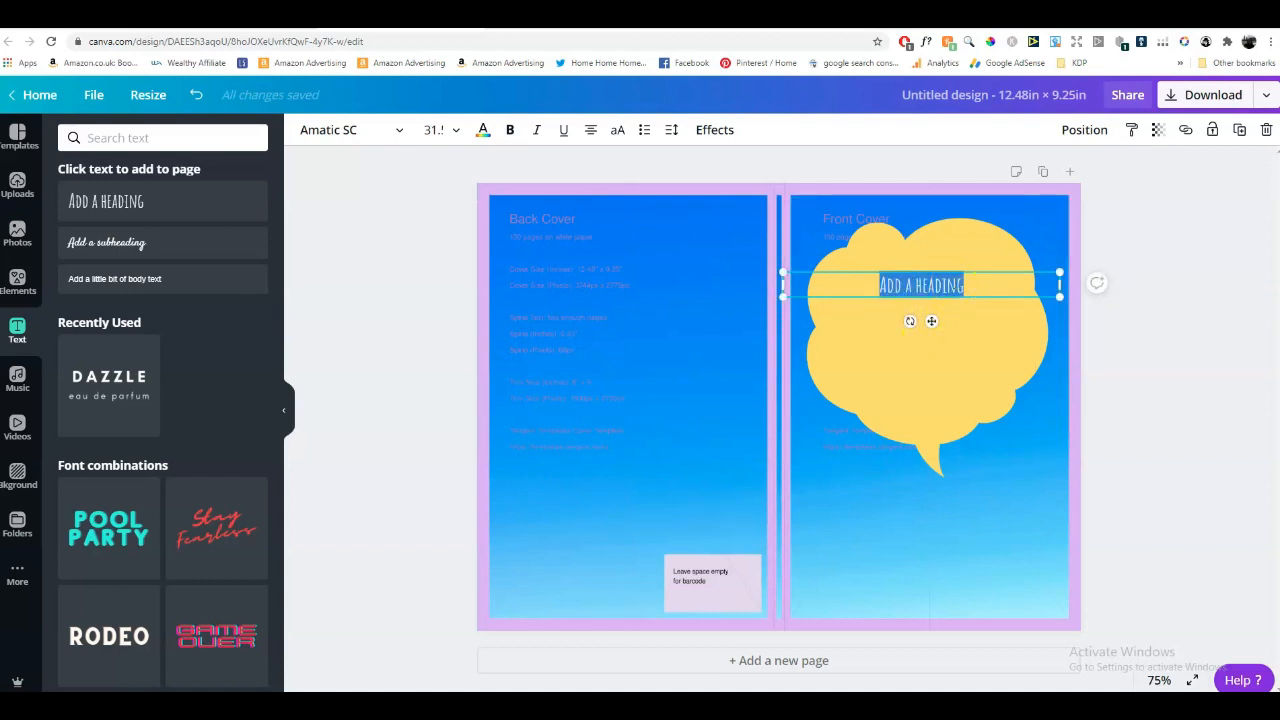
{"action": "type", "text": "The silly"}
{"action": "key", "text": "Return"}
{"action": "type", "text": "Book of"}
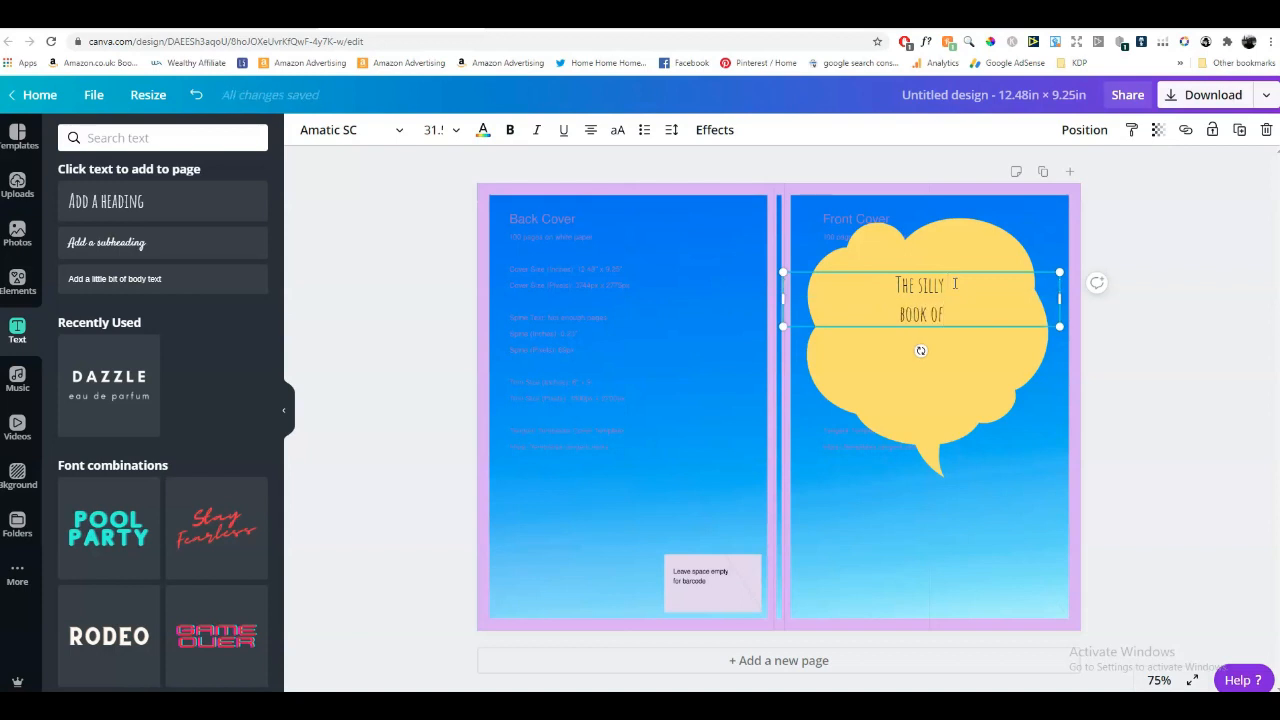
{"action": "left_click", "coordinate": [933, 313]}
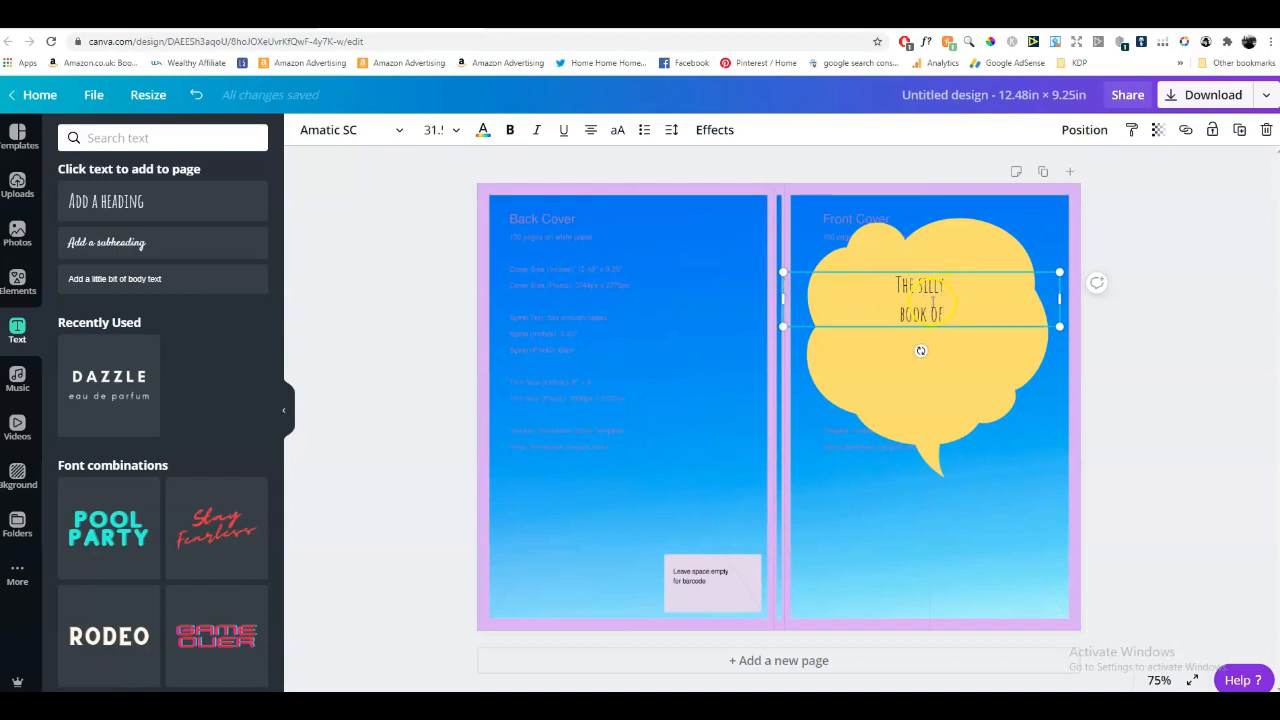
{"action": "left_click", "coordinate": [921, 349]}
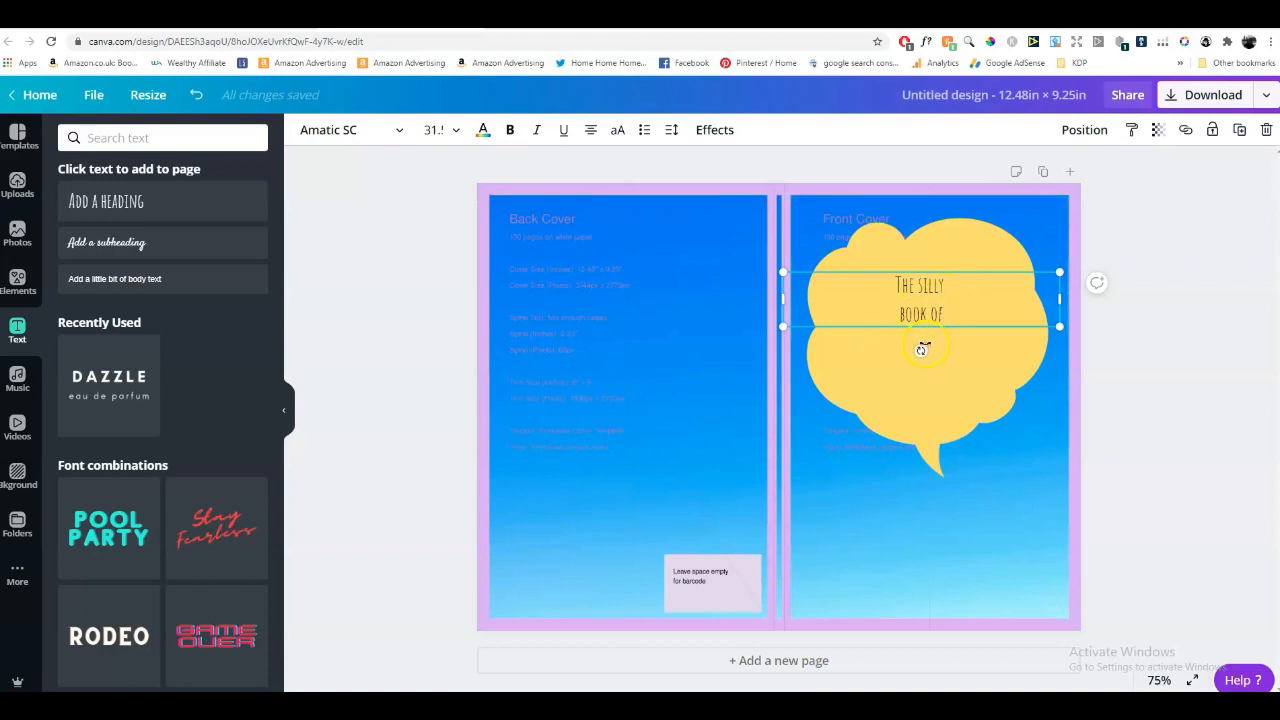
Select both lines of the title, search the fonts for "fried" and apply Fried Day Regular.
{"action": "left_click", "coordinate": [961, 308]}
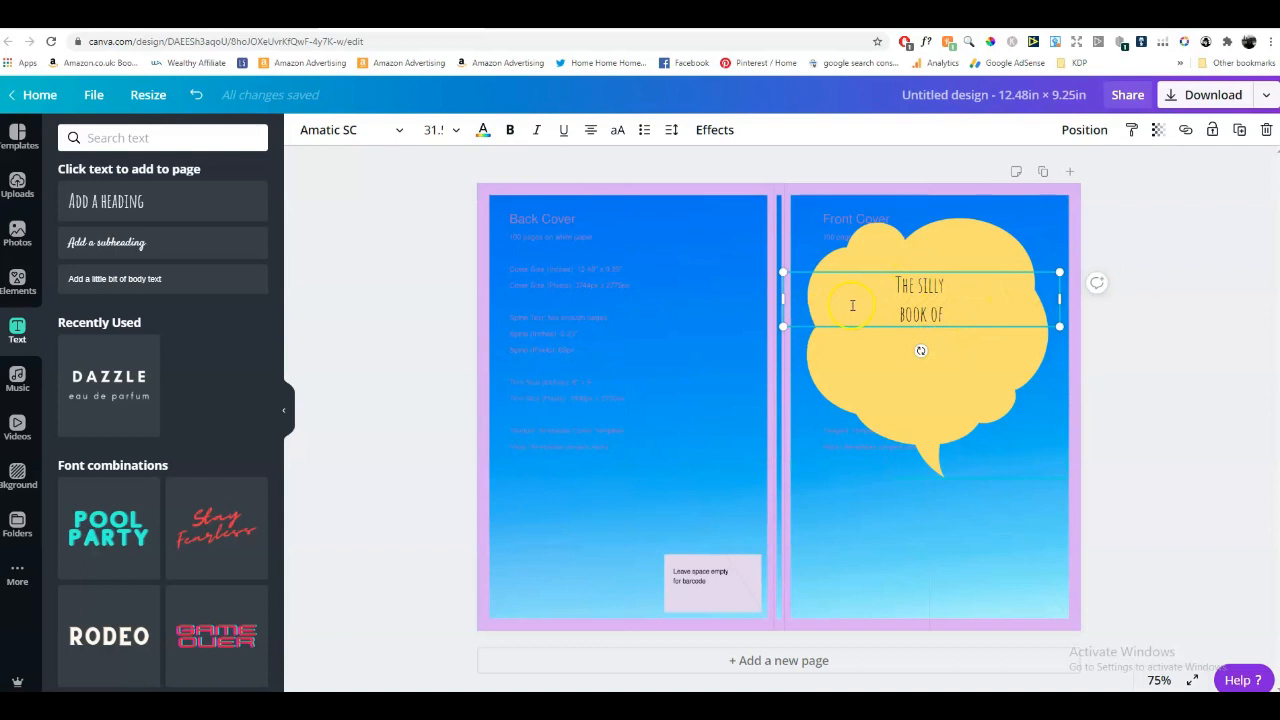
{"action": "left_click", "coordinate": [892, 311], "text": "shift"}
{"action": "left_click", "coordinate": [889, 280], "text": "shift"}
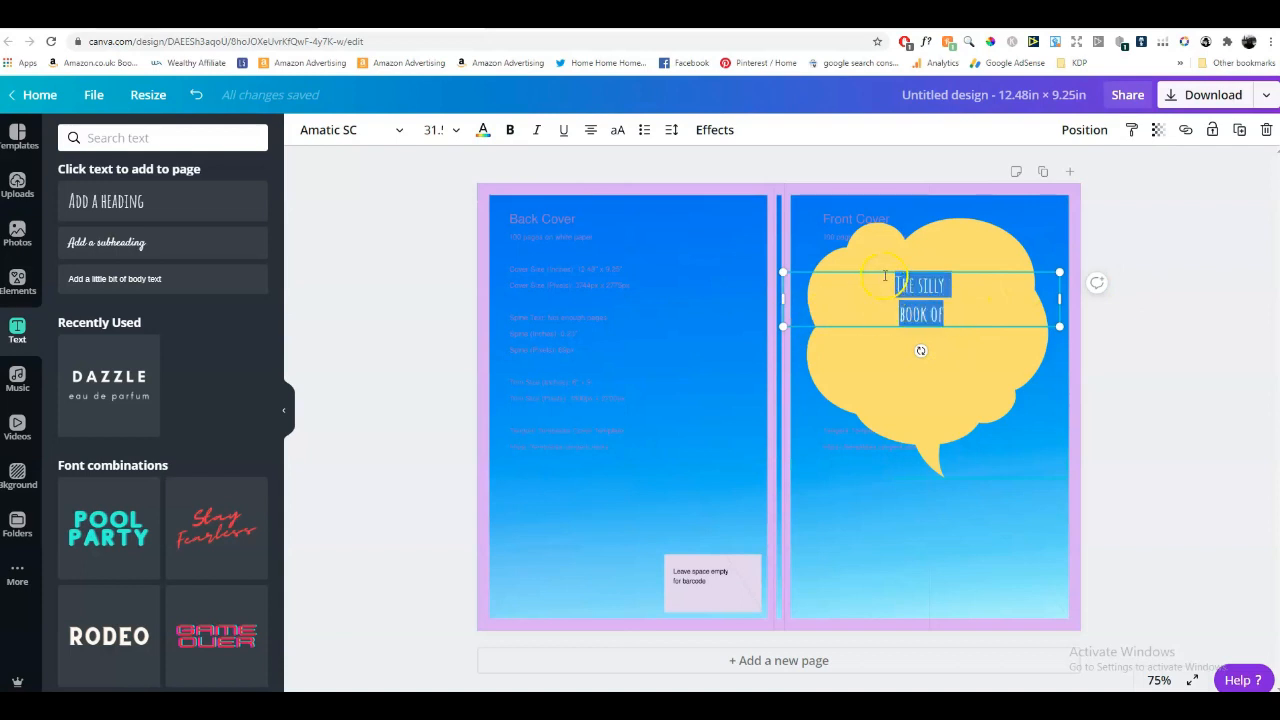
{"action": "left_click", "coordinate": [459, 134]}
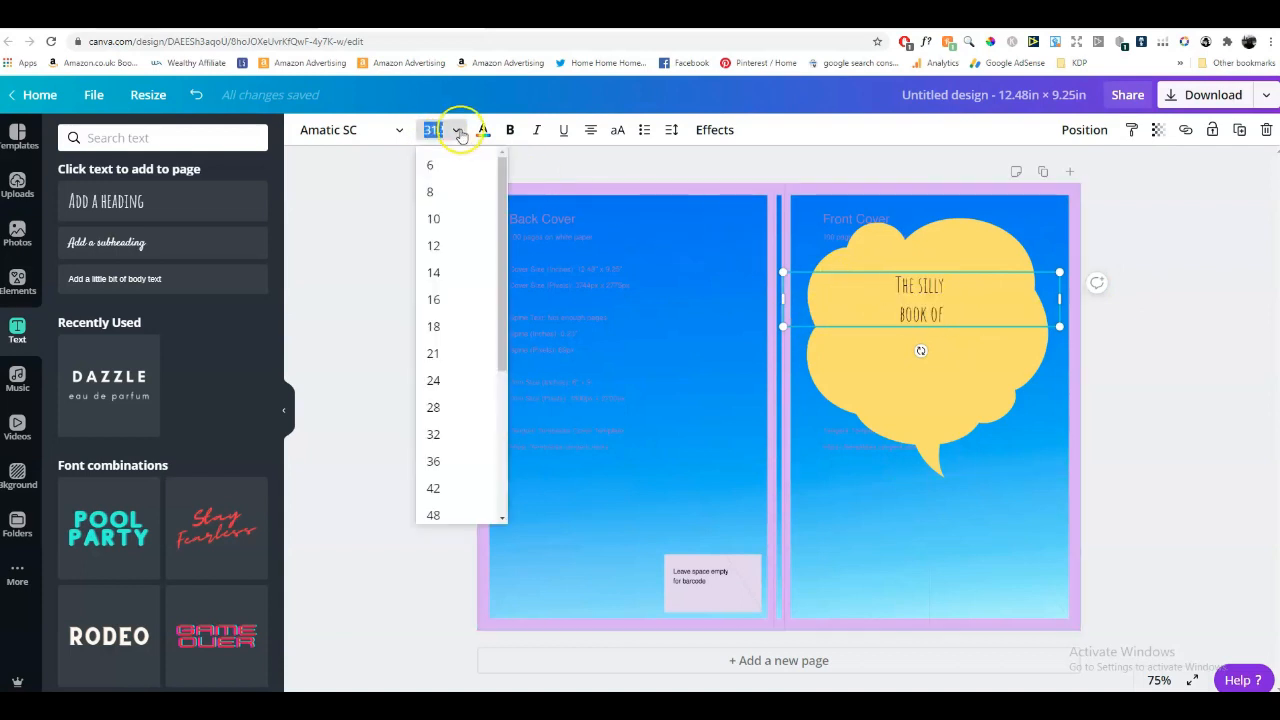
{"action": "left_click", "coordinate": [400, 131]}
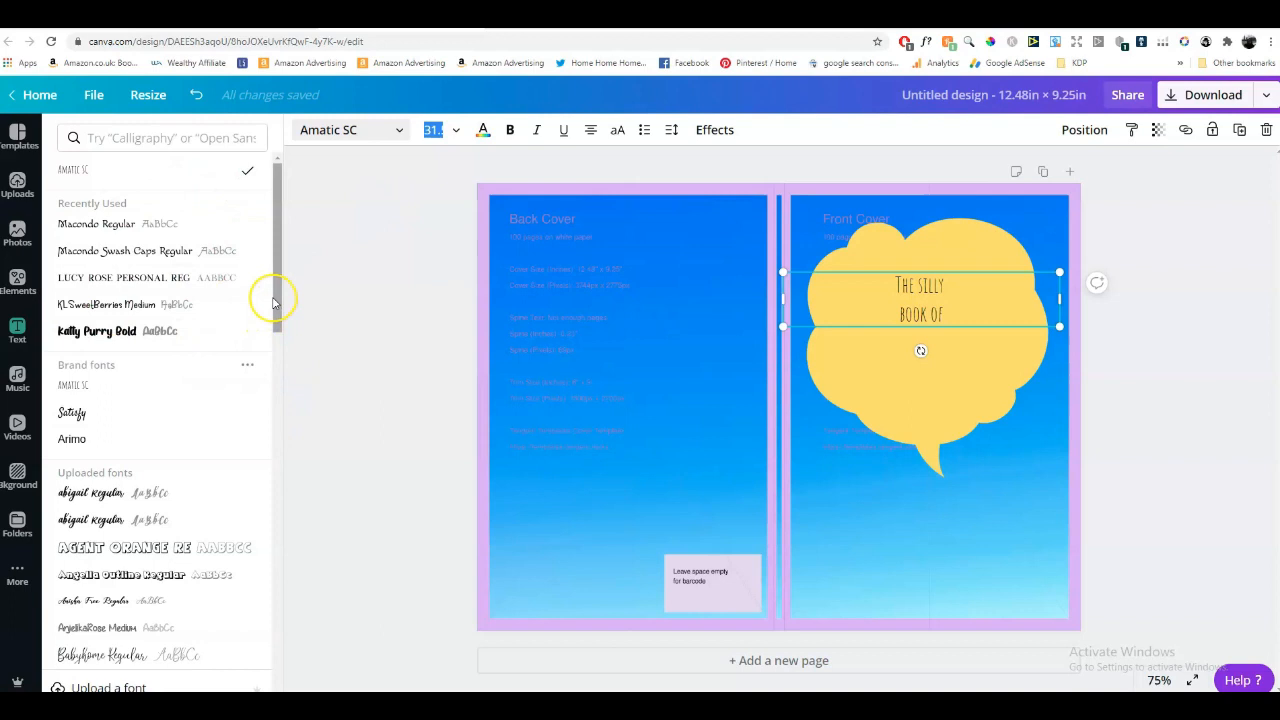
{"action": "left_click_drag", "start_coordinate": [273, 302], "coordinate": [276, 452]}
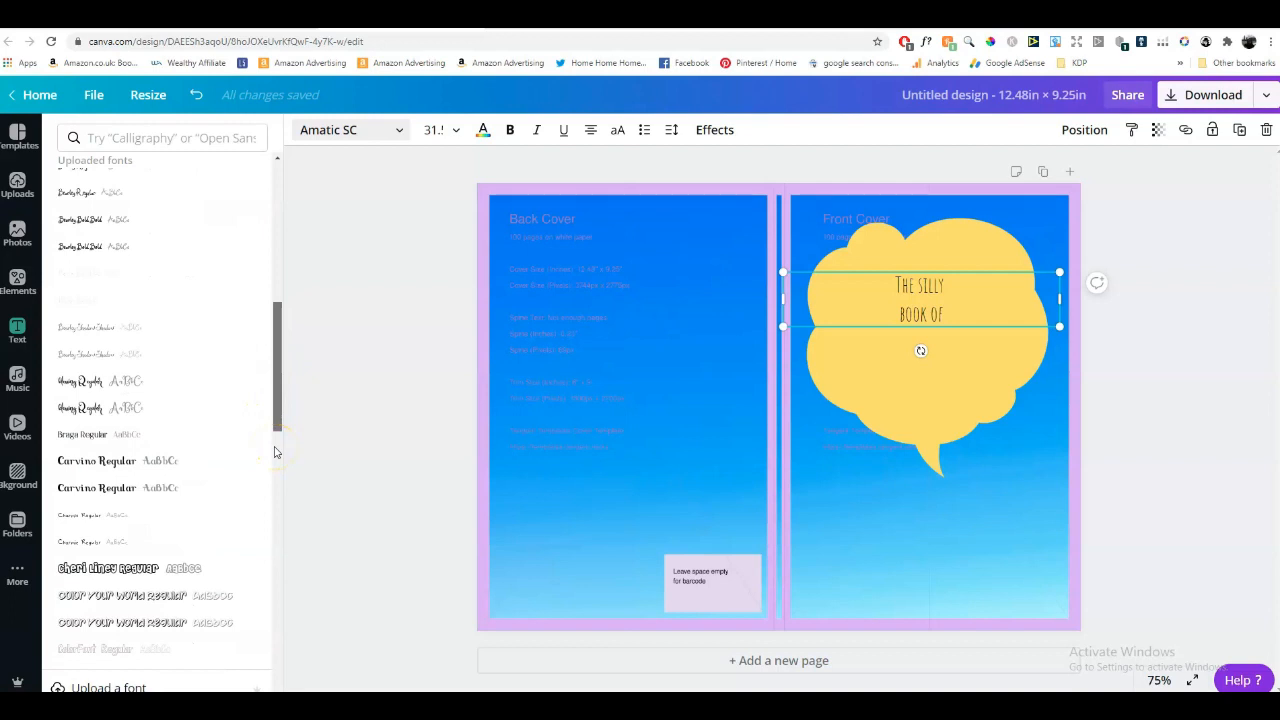
{"action": "left_click_drag", "start_coordinate": [275, 453], "coordinate": [209, 251]}
{"action": "left_click", "coordinate": [105, 133]}
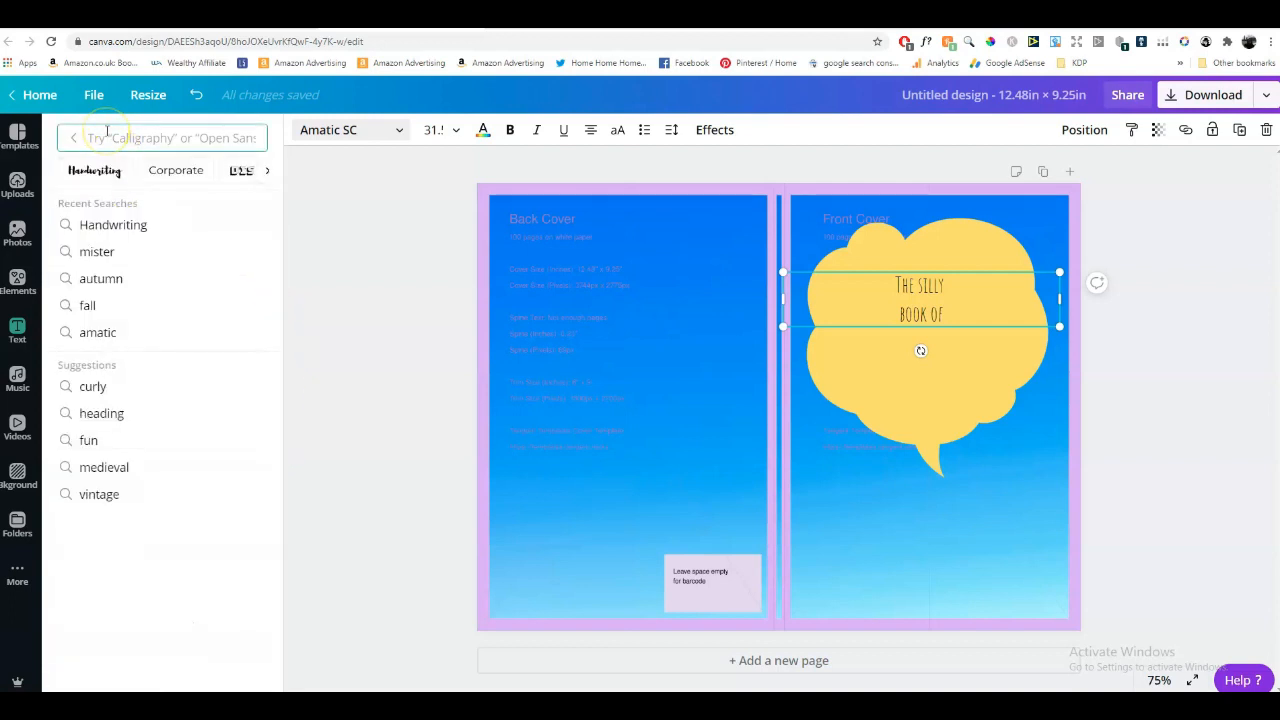
{"action": "type", "text": "fried"}
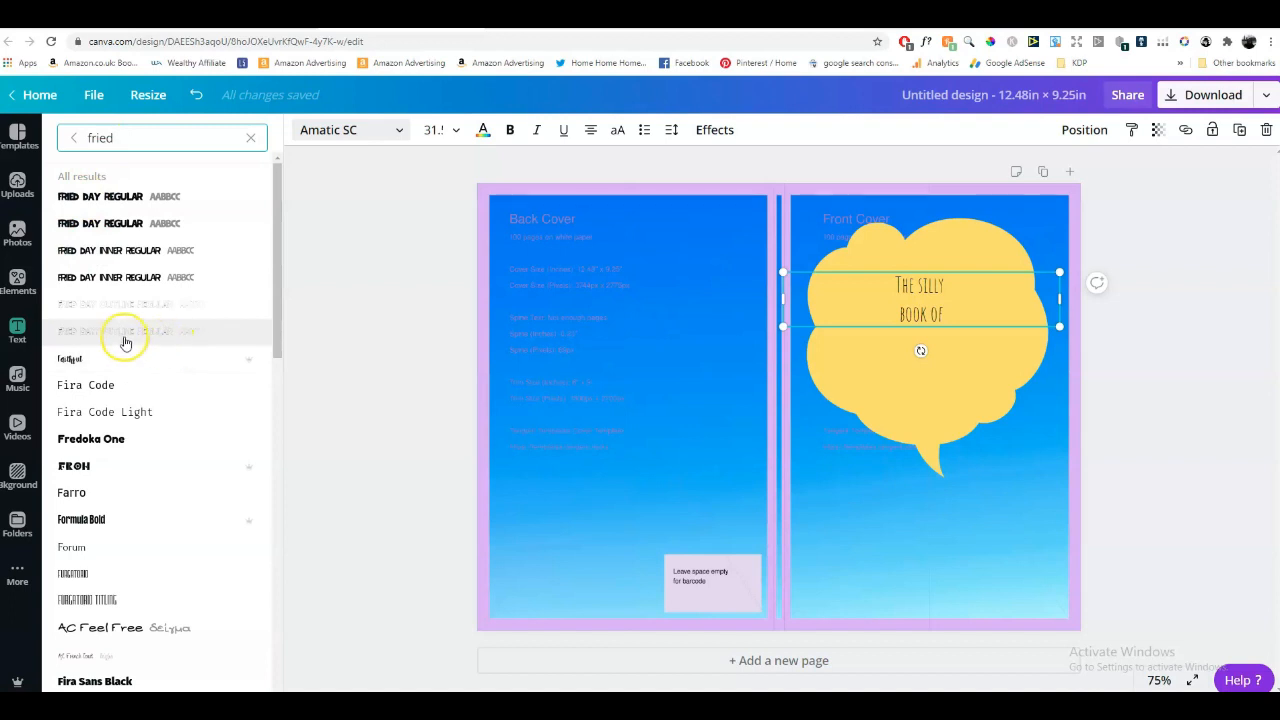
{"action": "left_click", "coordinate": [110, 223]}
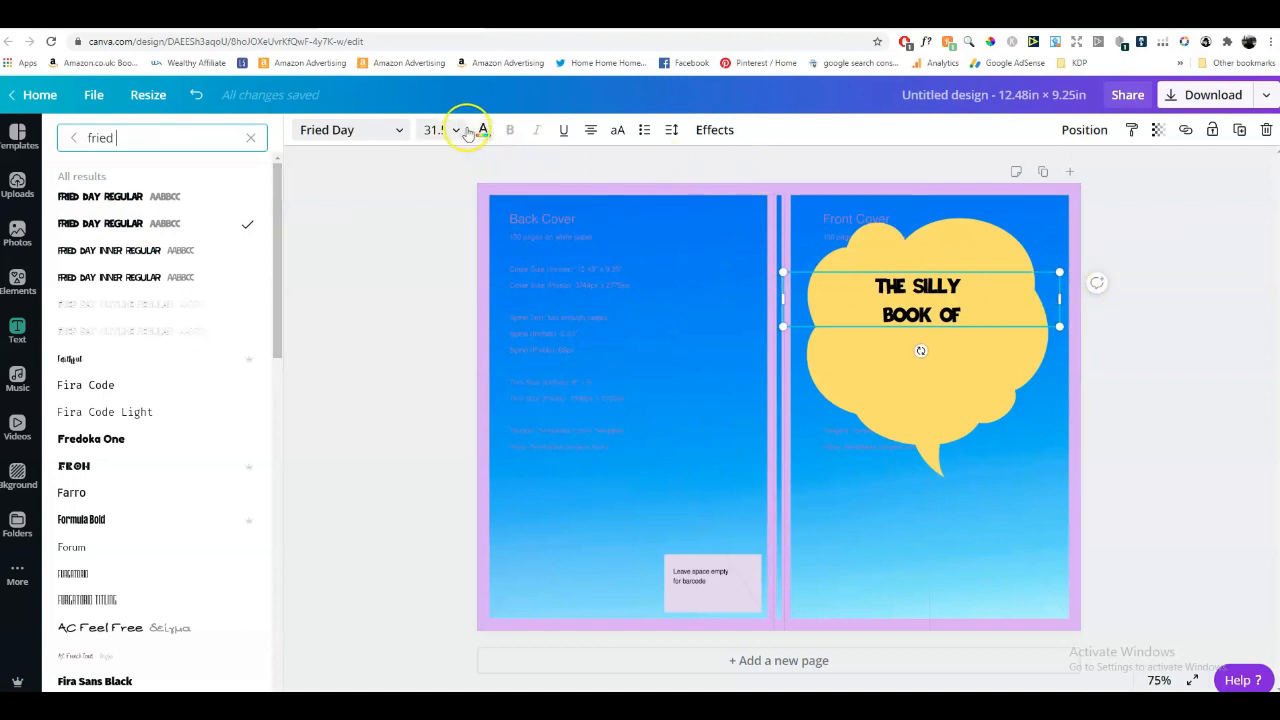
Set the title's font size to 56 and change its font to Fried Day Inner Regular.
{"action": "left_click", "coordinate": [457, 131]}
{"action": "left_click_drag", "start_coordinate": [508, 334], "coordinate": [505, 405]}
{"action": "left_click", "coordinate": [446, 400]}
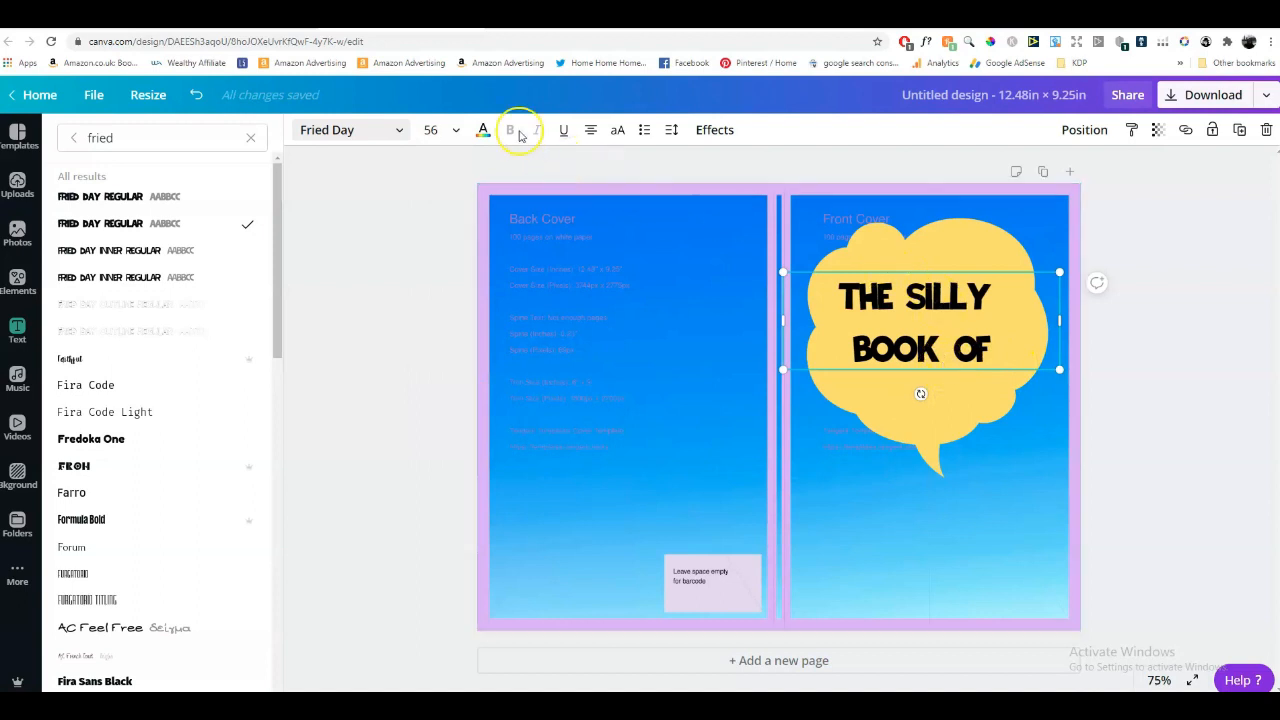
{"action": "left_click", "coordinate": [393, 129]}
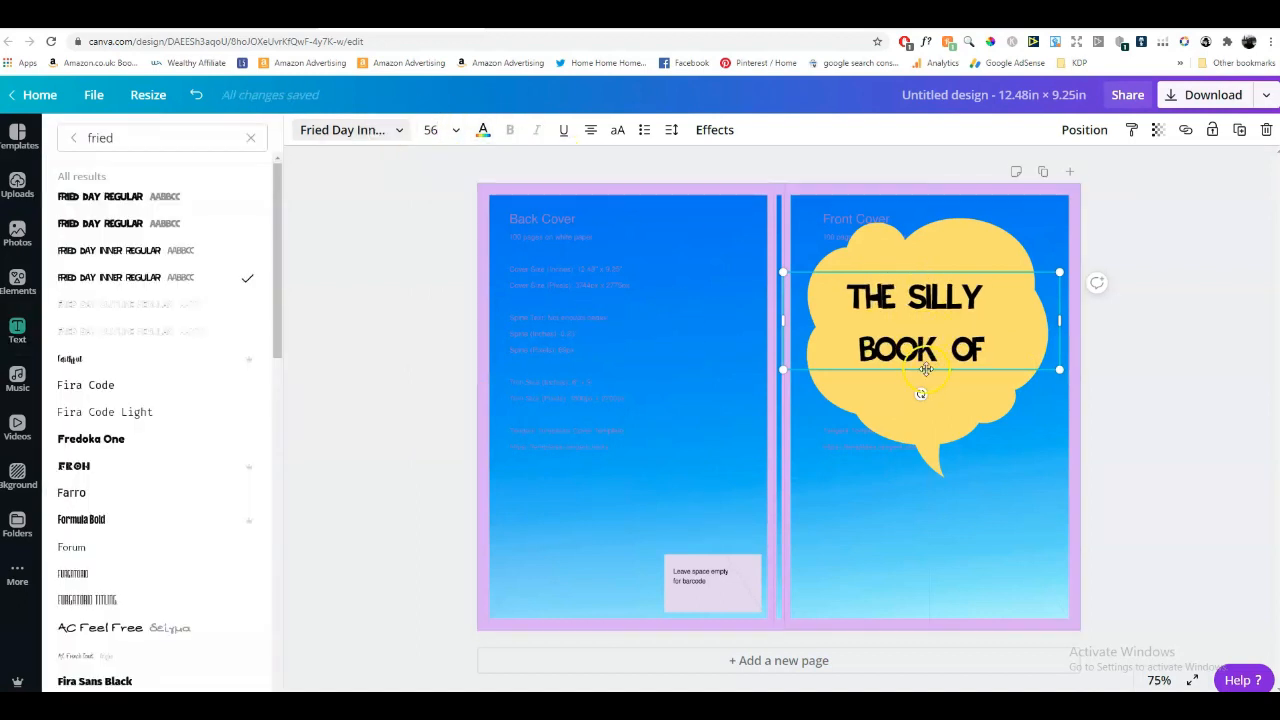
Move the "The silly Book of" title slightly higher in the speech bubble and set its line height to 0.85.
{"action": "left_click_drag", "start_coordinate": [927, 368], "coordinate": [927, 347]}
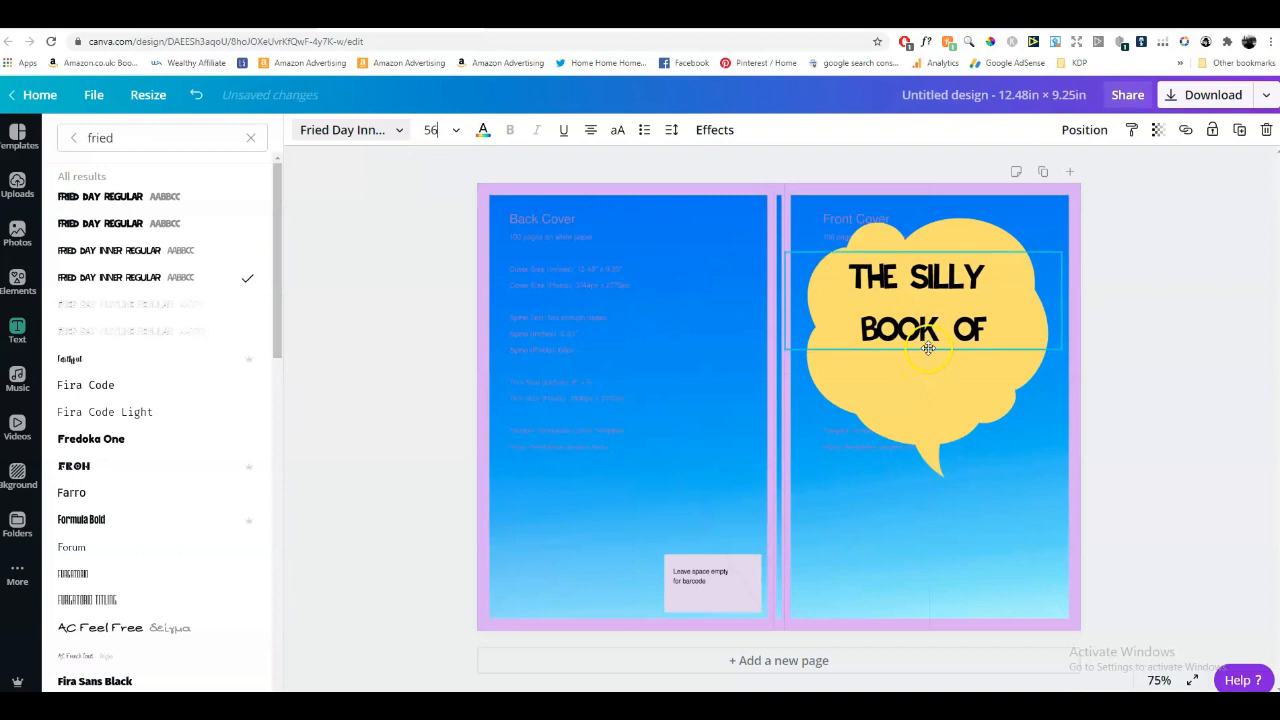
{"action": "left_click", "coordinate": [671, 130]}
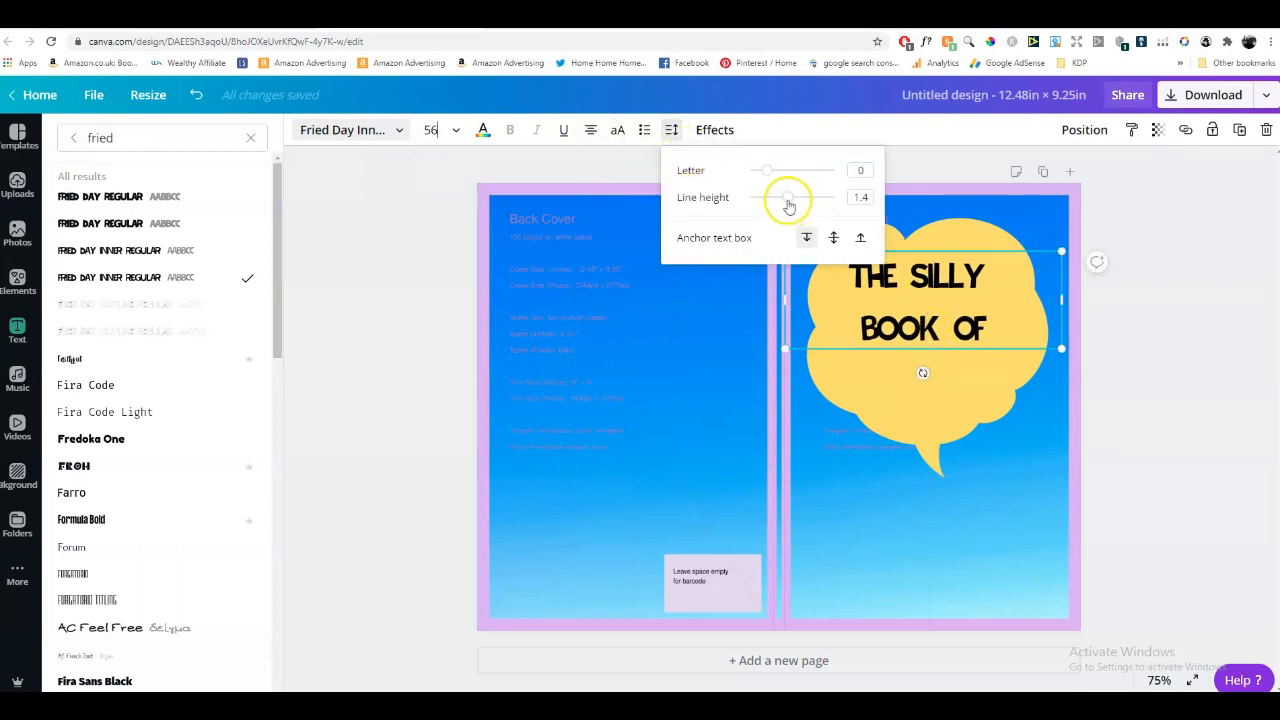
{"action": "left_click_drag", "start_coordinate": [789, 197], "coordinate": [767, 197]}
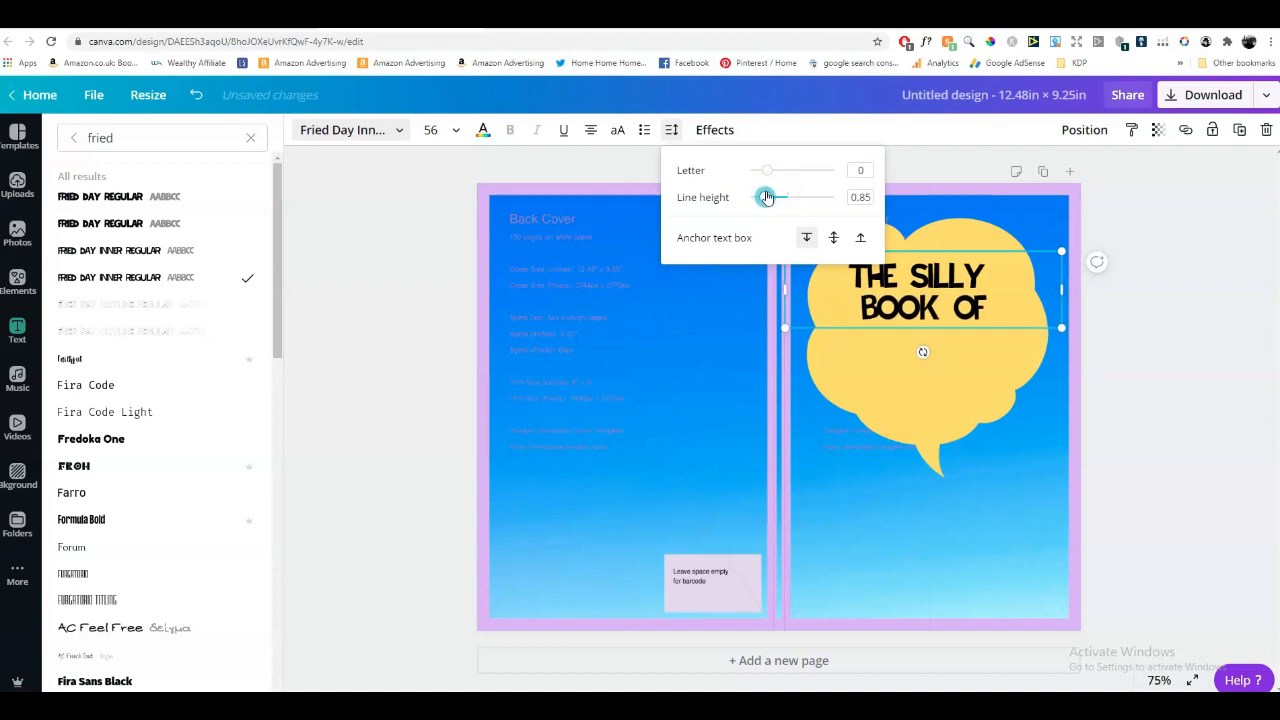
{"action": "left_click", "coordinate": [971, 480]}
{"action": "left_click", "coordinate": [820, 397]}
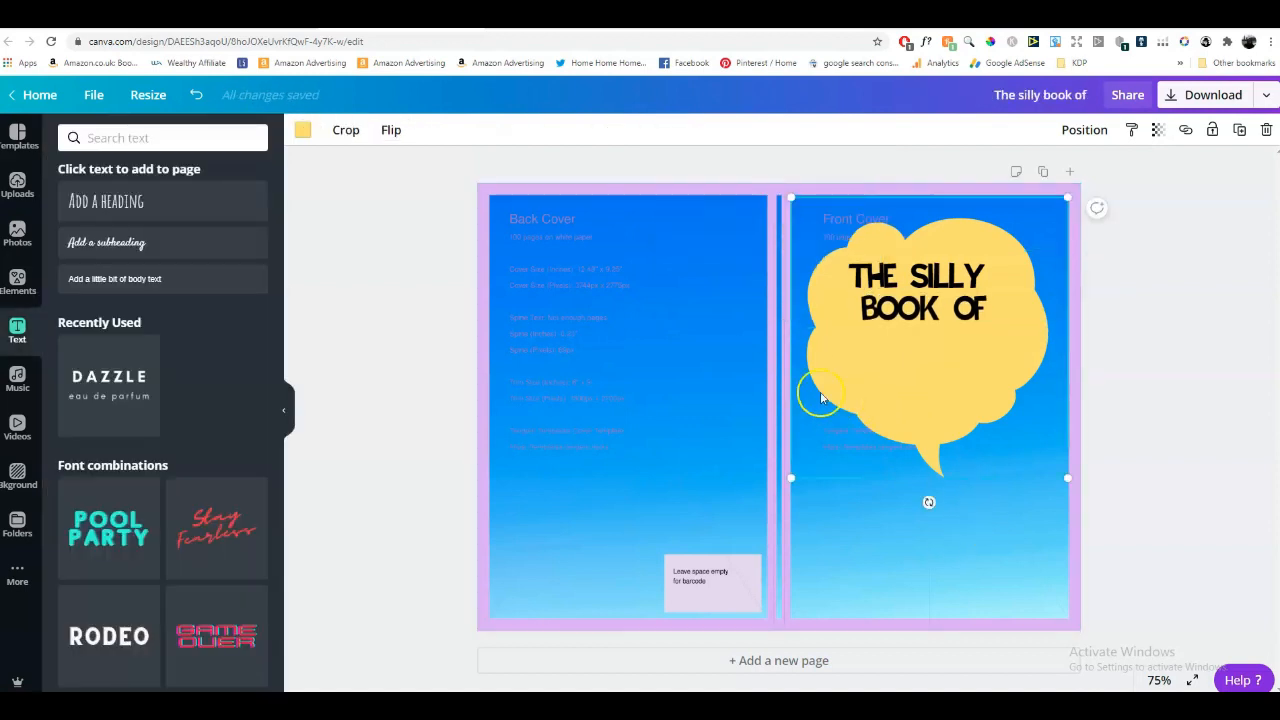
Add a heading reading "Woud you rather" beneath the title and set its font size to 64.
{"action": "left_click", "coordinate": [885, 280]}
{"action": "left_click", "coordinate": [140, 210]}
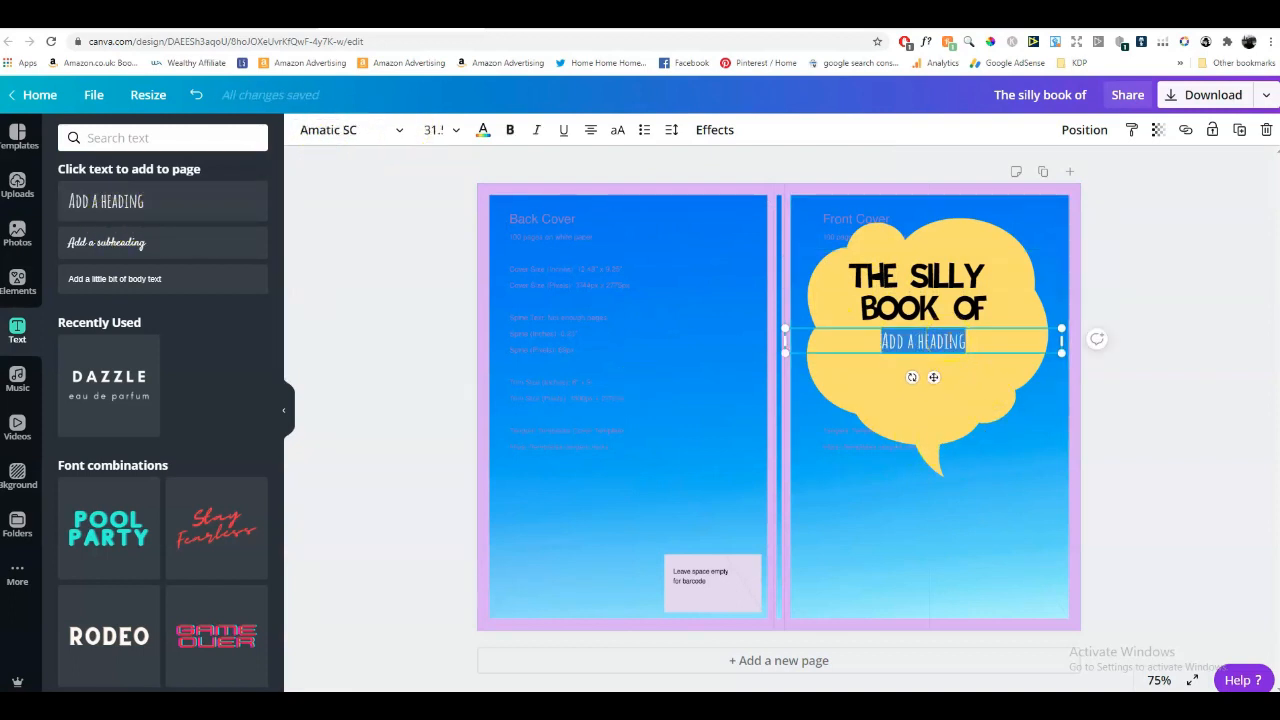
{"action": "type", "text": "Woud you"}
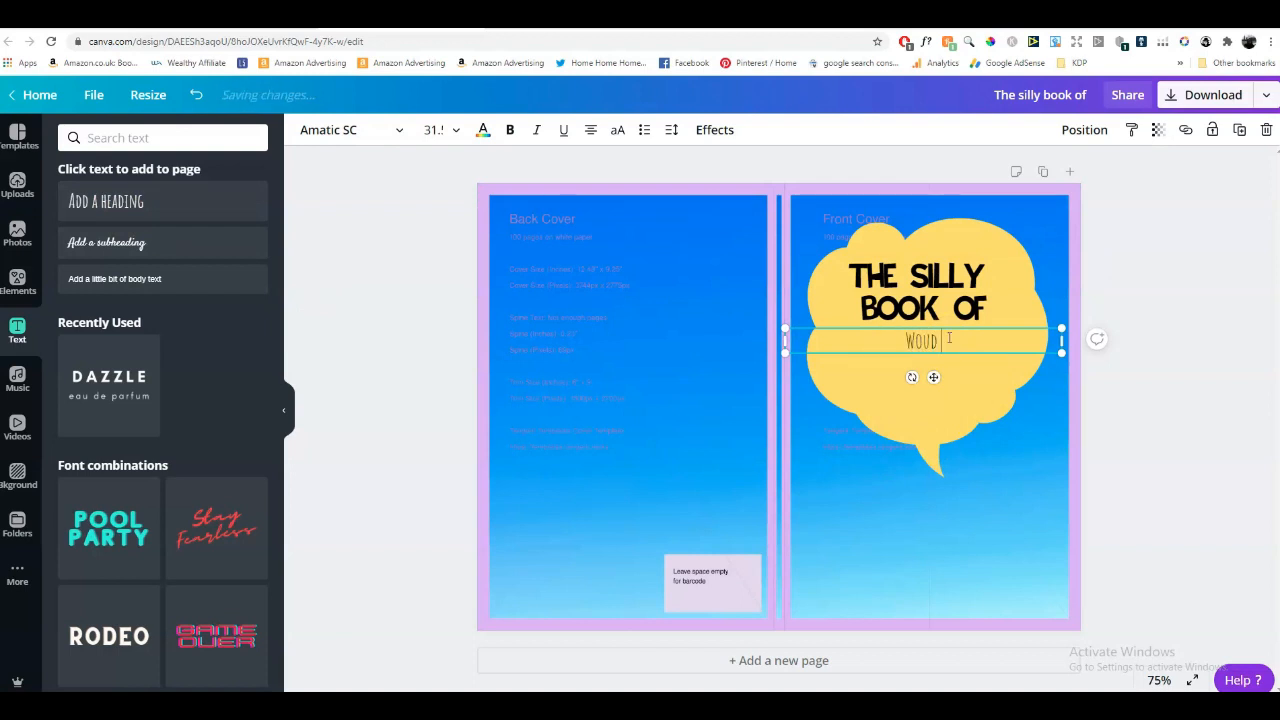
{"action": "type", "text": " rather"}
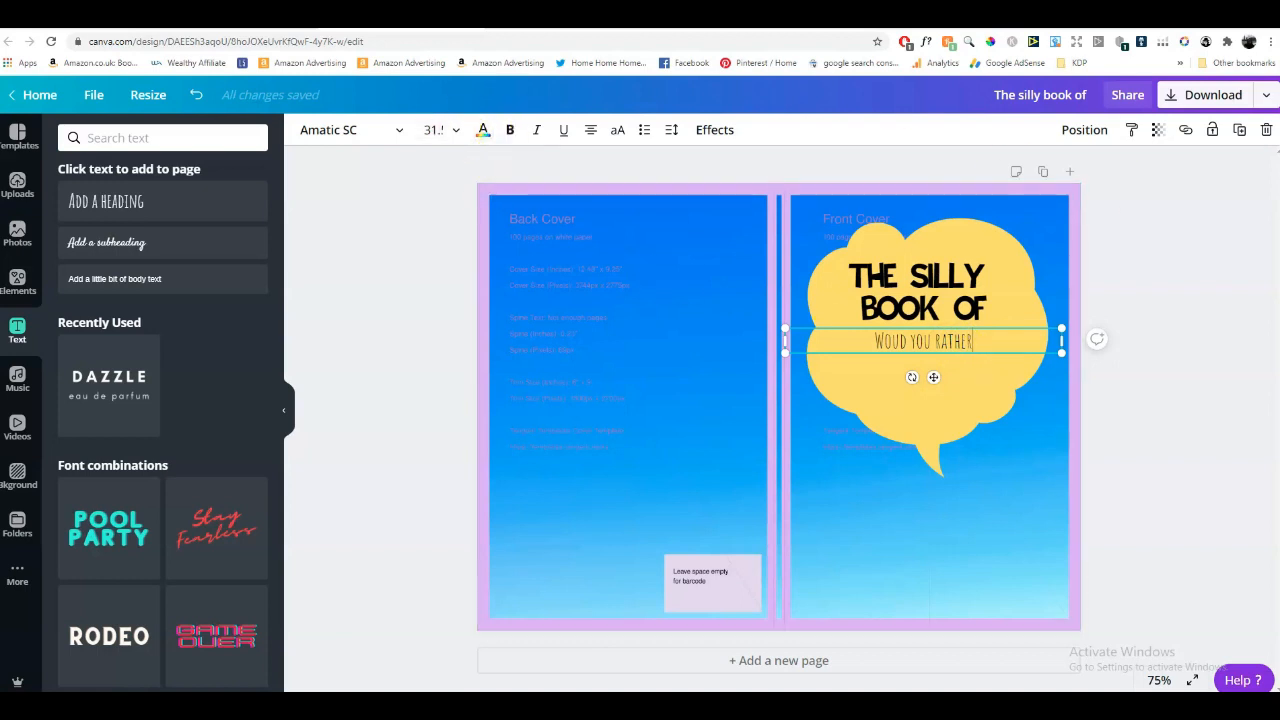
{"action": "left_click", "coordinate": [438, 130]}
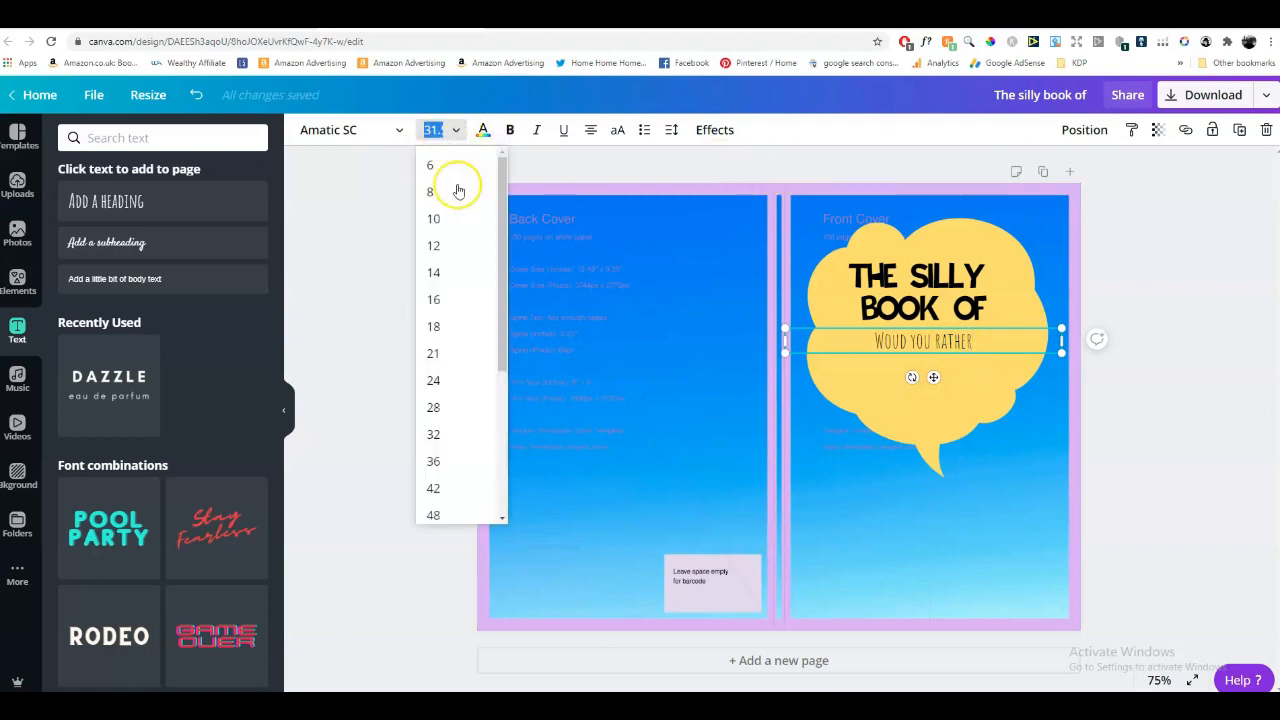
{"action": "scroll", "coordinate": [490, 410], "scroll_direction": "down", "scroll_amount": 3}
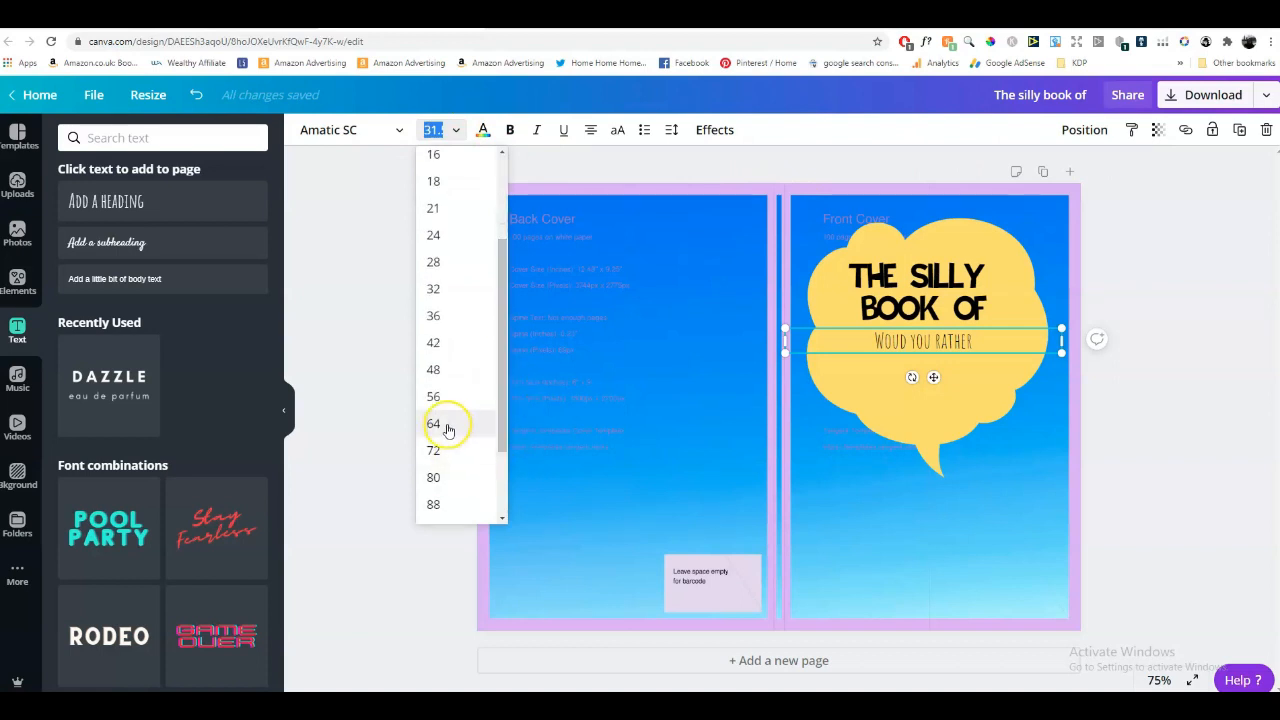
{"action": "left_click", "coordinate": [447, 426]}
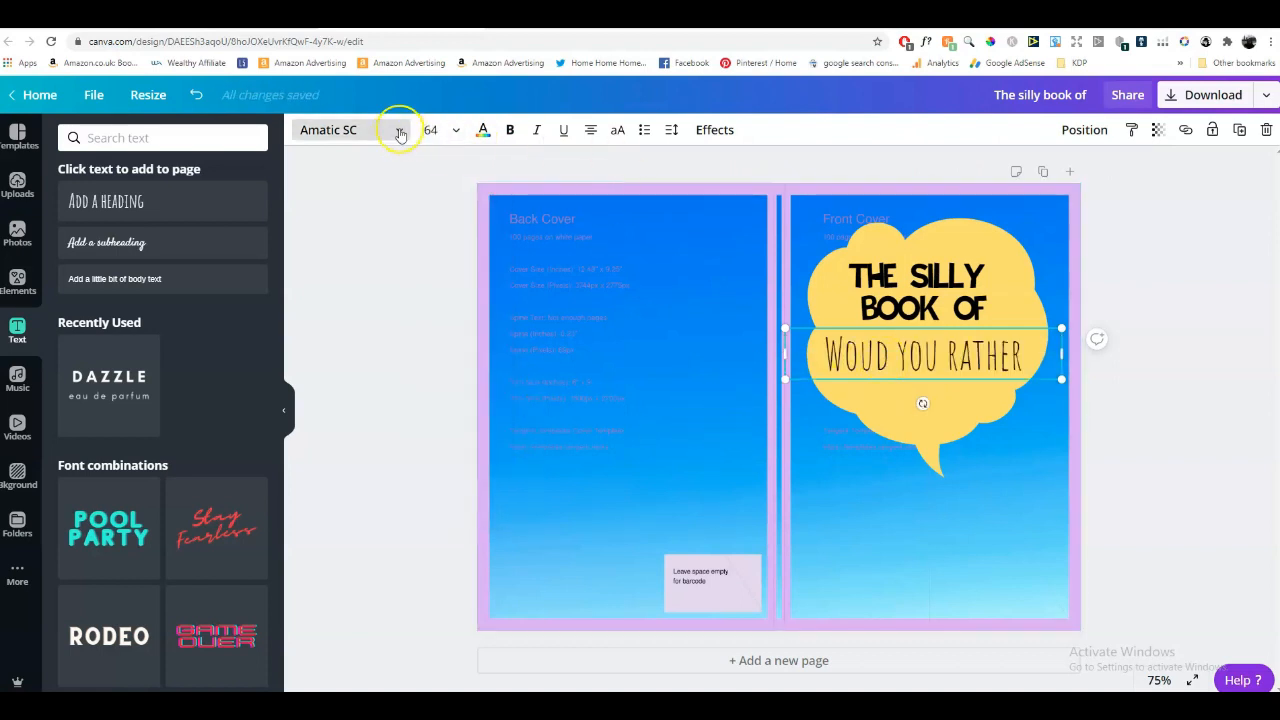
Change the "Woud you rather" text to Fried Day Inner Regular and set its line height to 0.83.
{"action": "left_click", "coordinate": [400, 130]}
{"action": "left_click", "coordinate": [157, 250]}
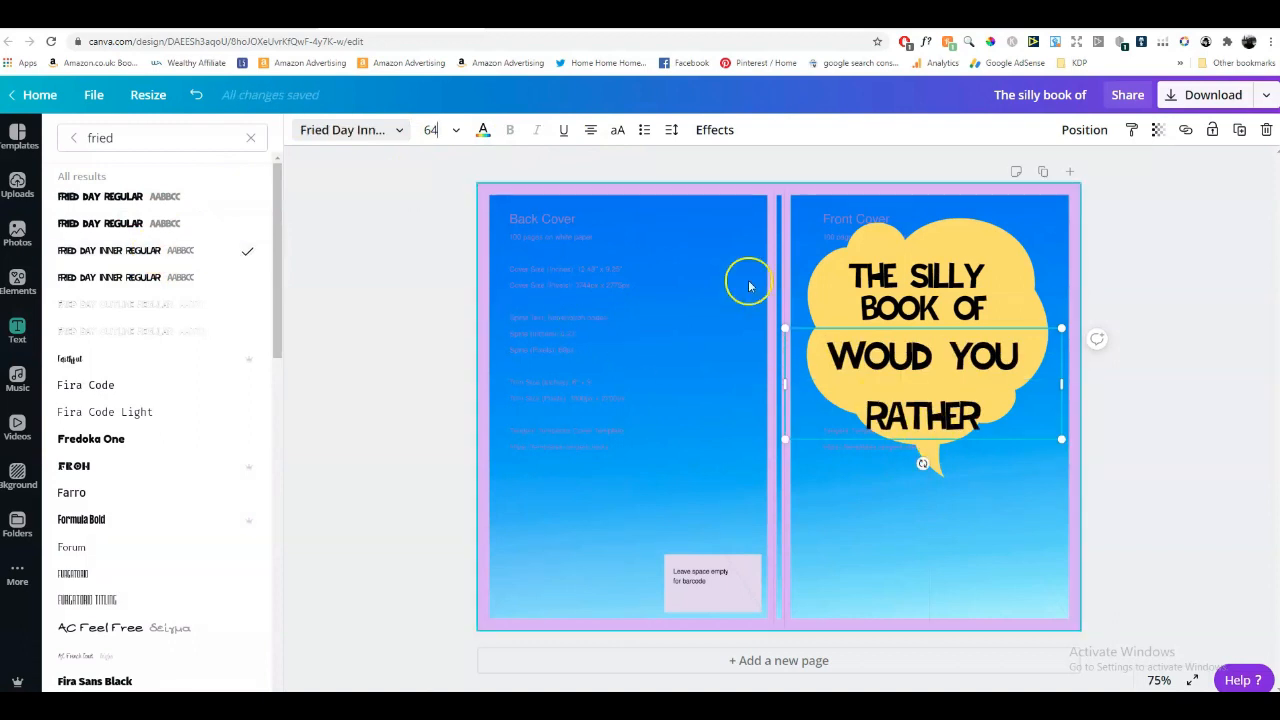
{"action": "left_click", "coordinate": [671, 130]}
{"action": "left_click_drag", "start_coordinate": [786, 203], "coordinate": [764, 197]}
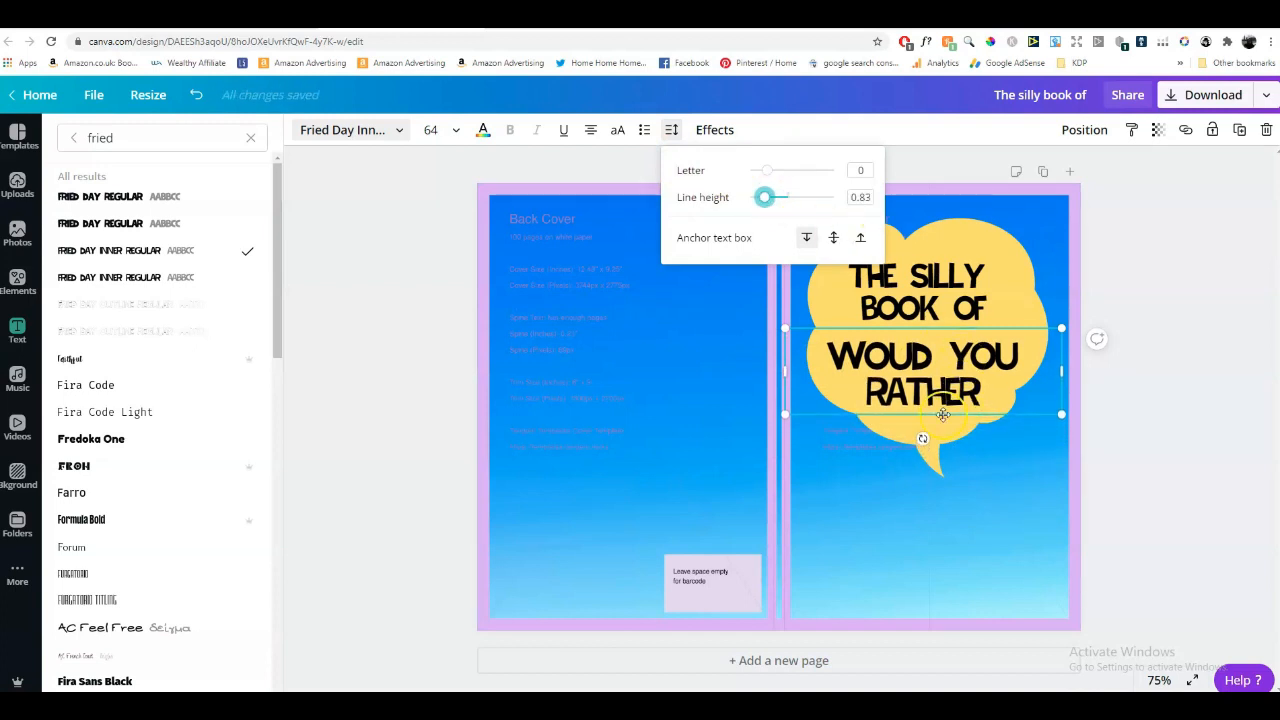
Recolour the "Woud you rather" text with the red from the default colours and move it up close beneath "Book of".
{"action": "left_click", "coordinate": [483, 130]}
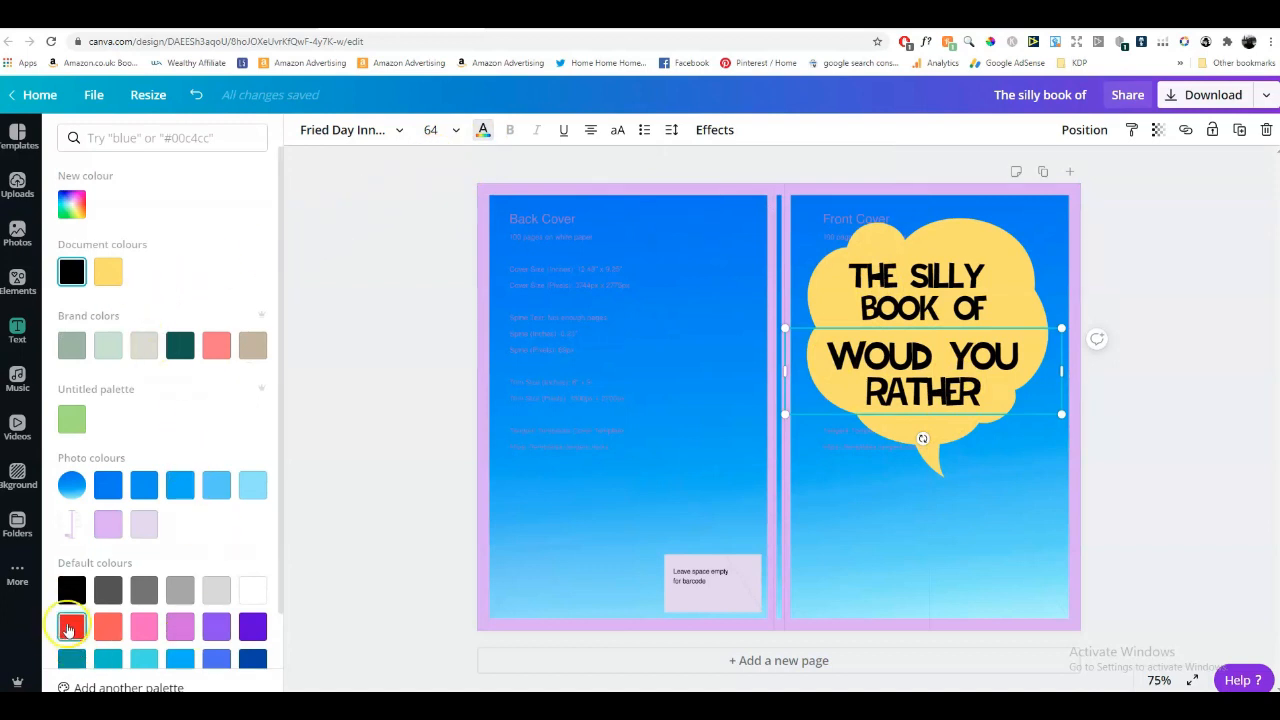
{"action": "left_click", "coordinate": [70, 628]}
{"action": "left_click_drag", "start_coordinate": [947, 405], "coordinate": [941, 399]}
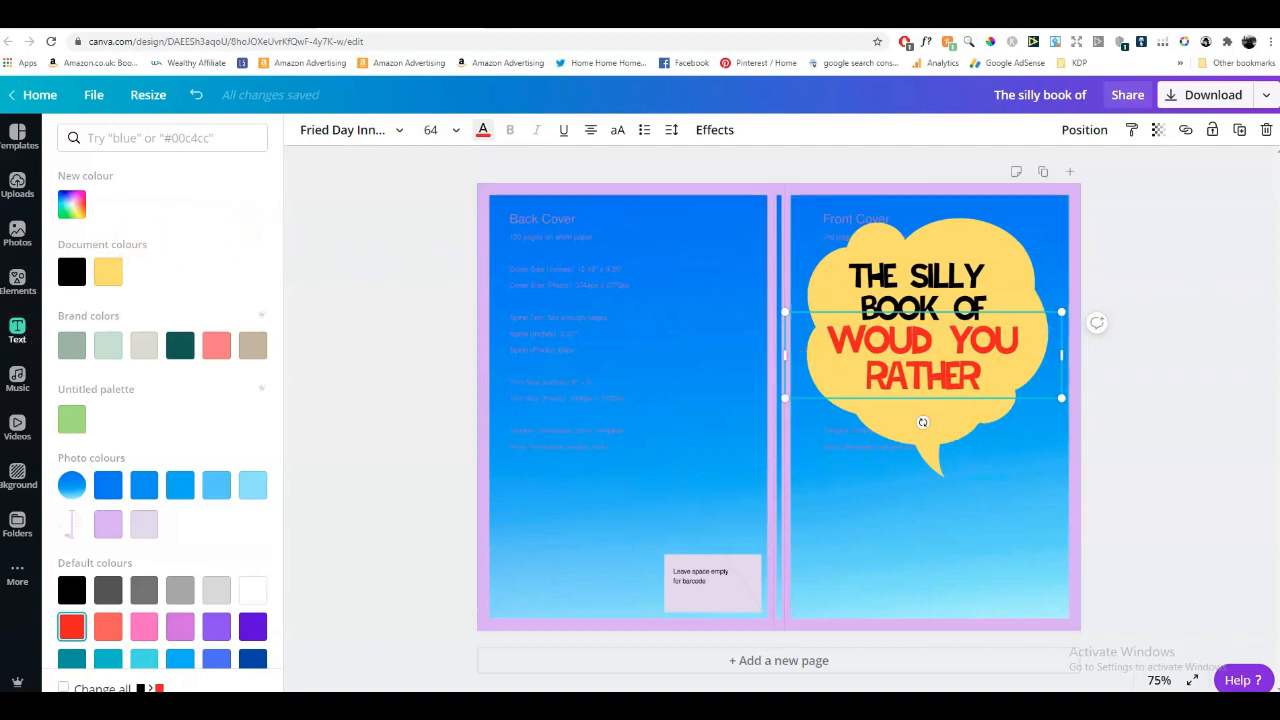
Add a heading reading "questions" beneath the red text and change its font to Fried Day Inner Regular.
{"action": "left_click", "coordinate": [17, 328]}
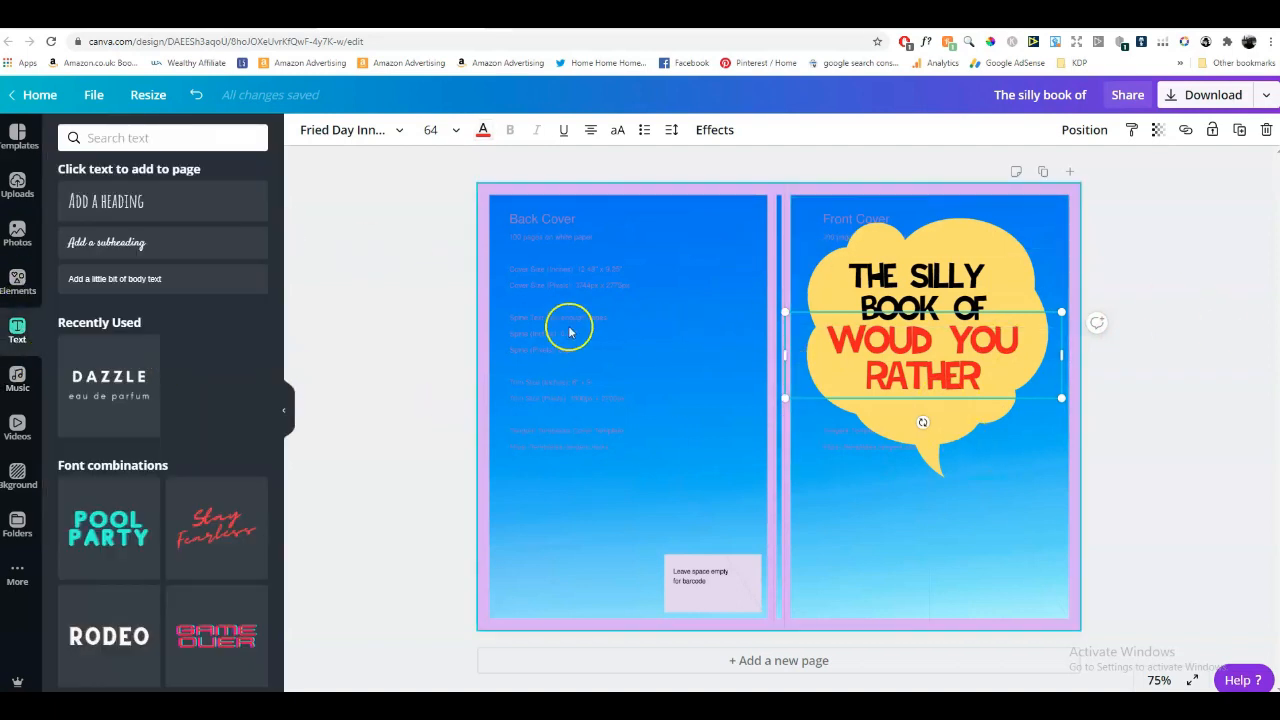
{"action": "left_click", "coordinate": [134, 200]}
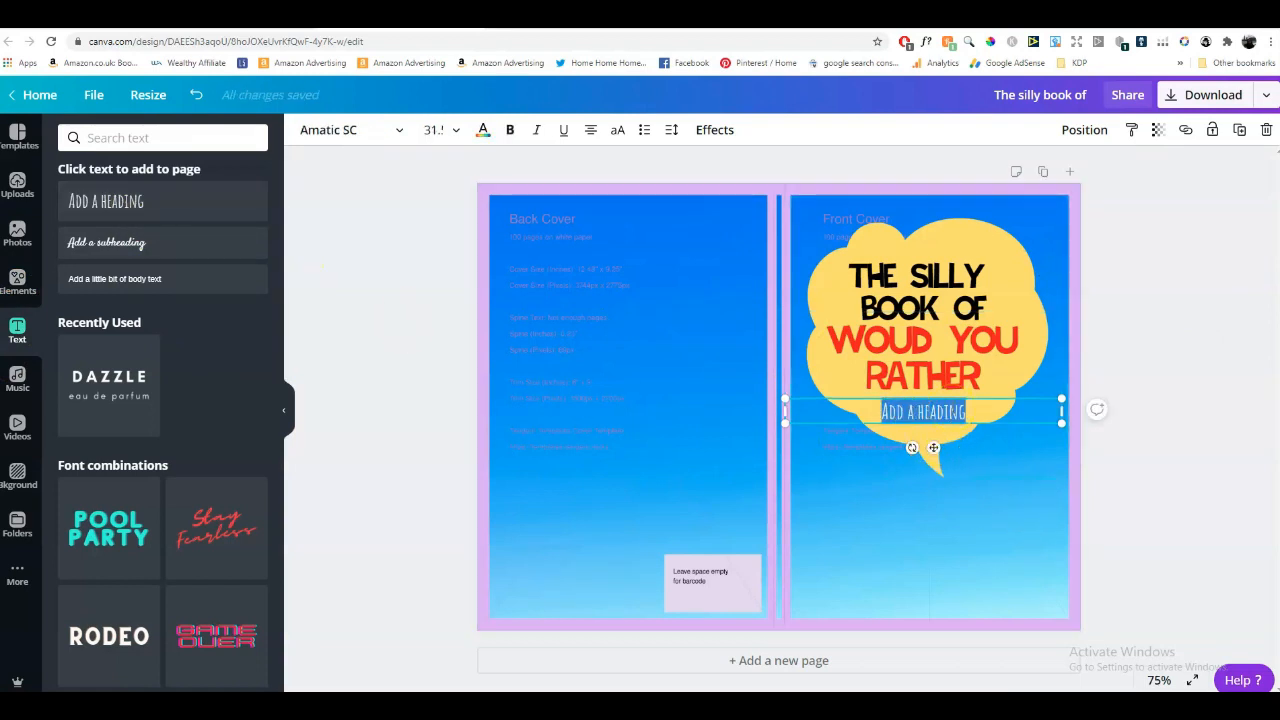
{"action": "type", "text": "questions"}
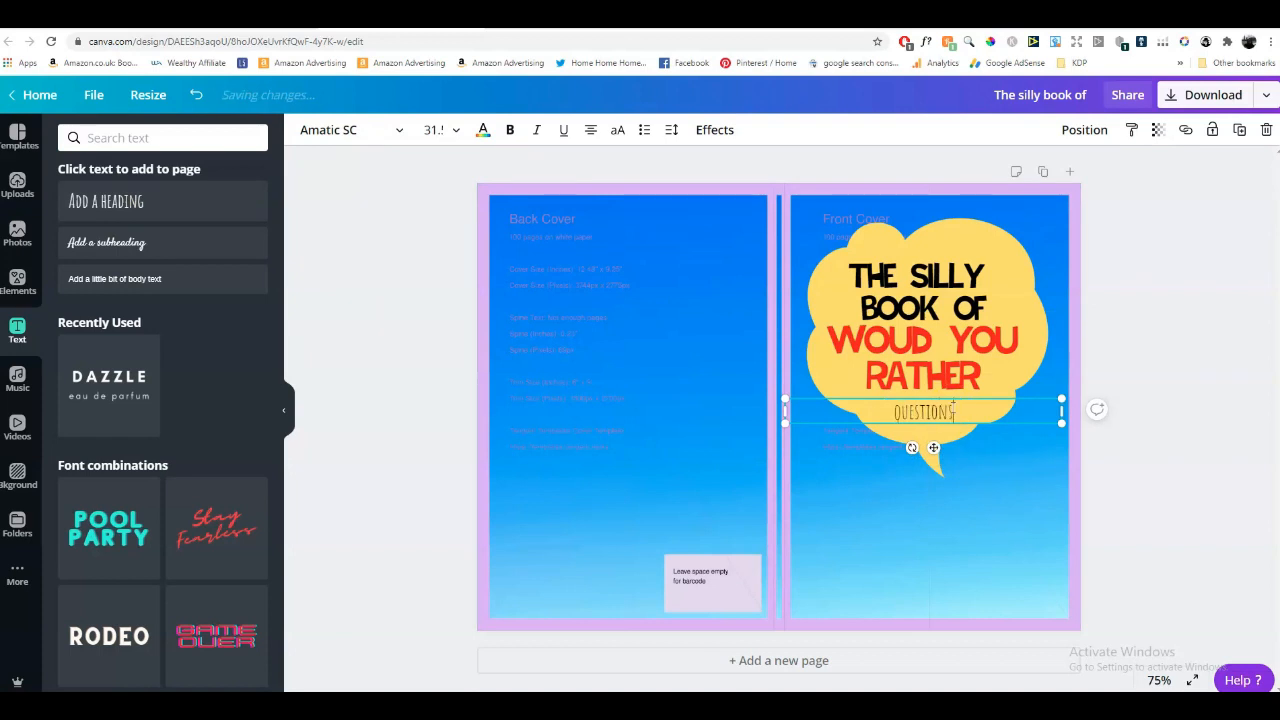
{"action": "left_click", "coordinate": [386, 129]}
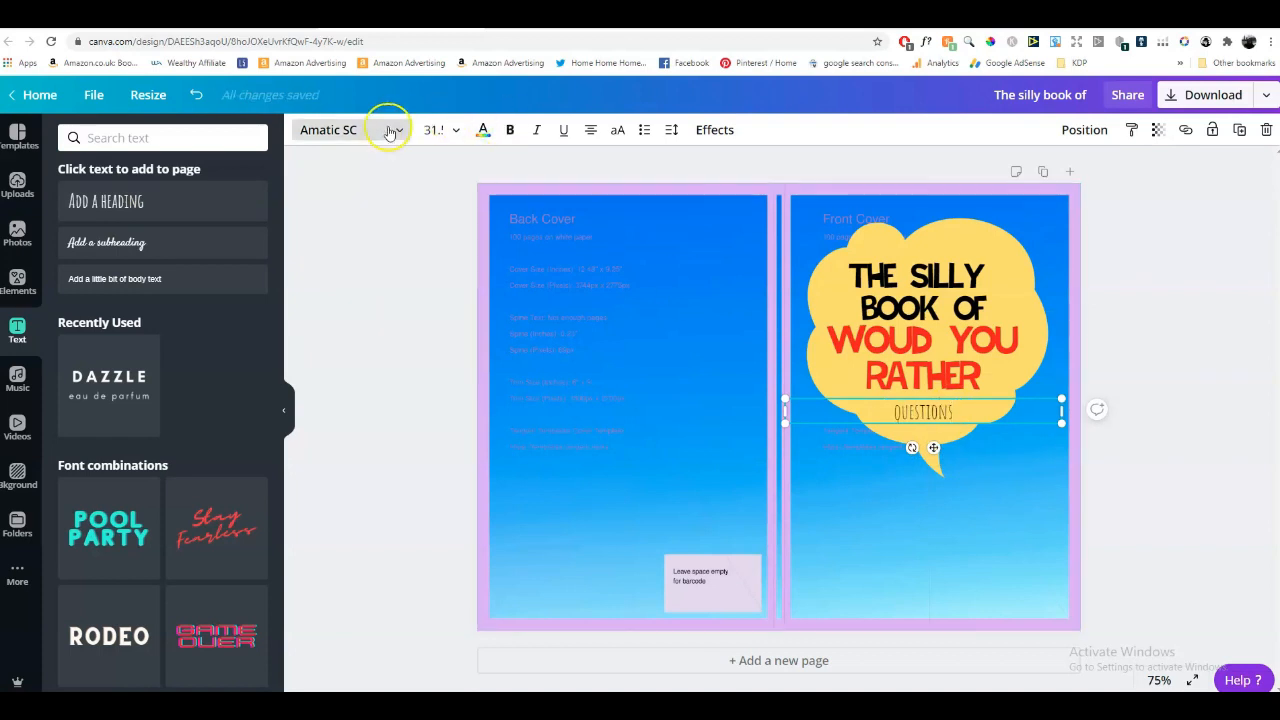
{"action": "left_click", "coordinate": [138, 238]}
{"action": "left_click", "coordinate": [134, 250]}
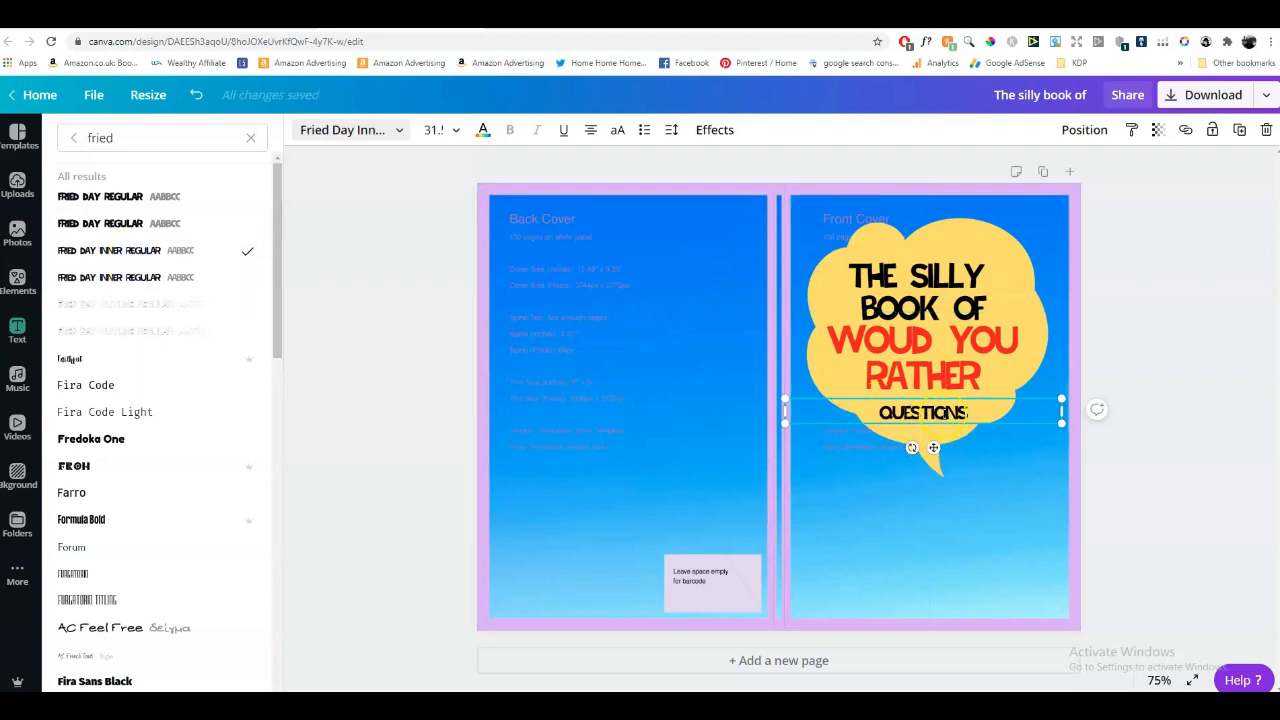
Set the "questions" text to font size 42 and move it up close beneath "rather".
{"action": "left_click", "coordinate": [457, 130]}
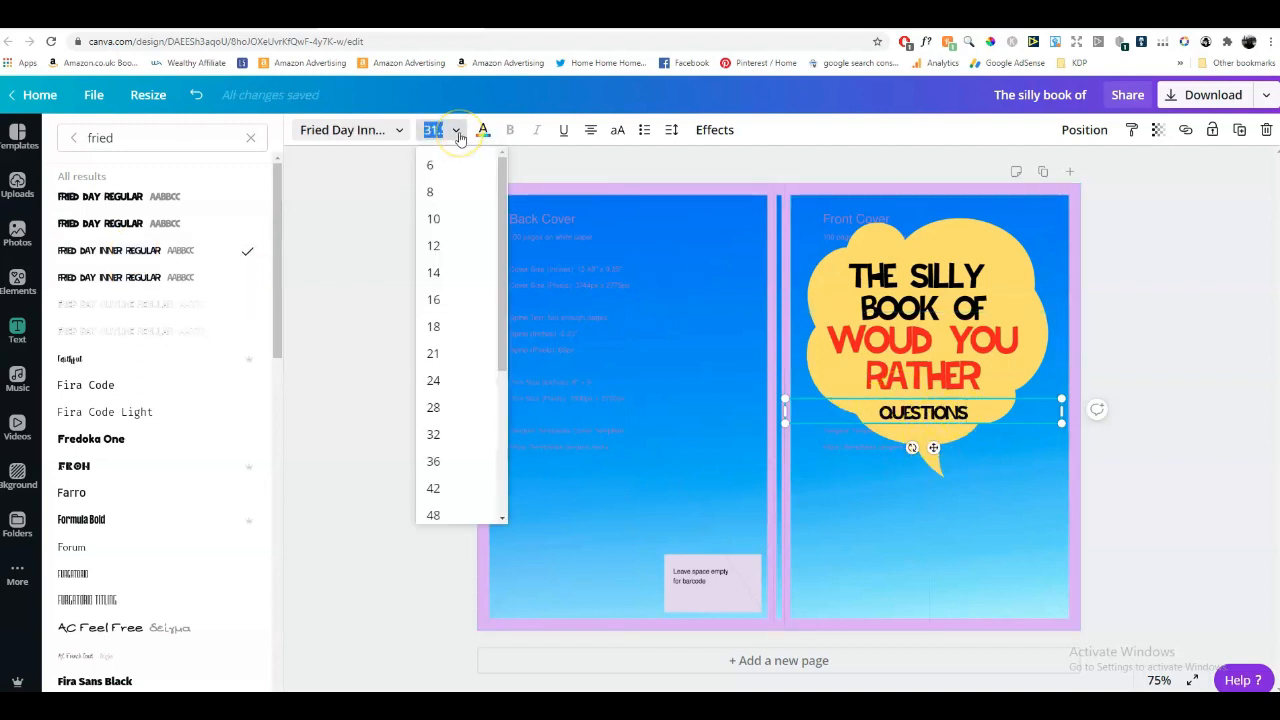
{"action": "left_click", "coordinate": [449, 488]}
{"action": "left_click_drag", "start_coordinate": [947, 434], "coordinate": [948, 426]}
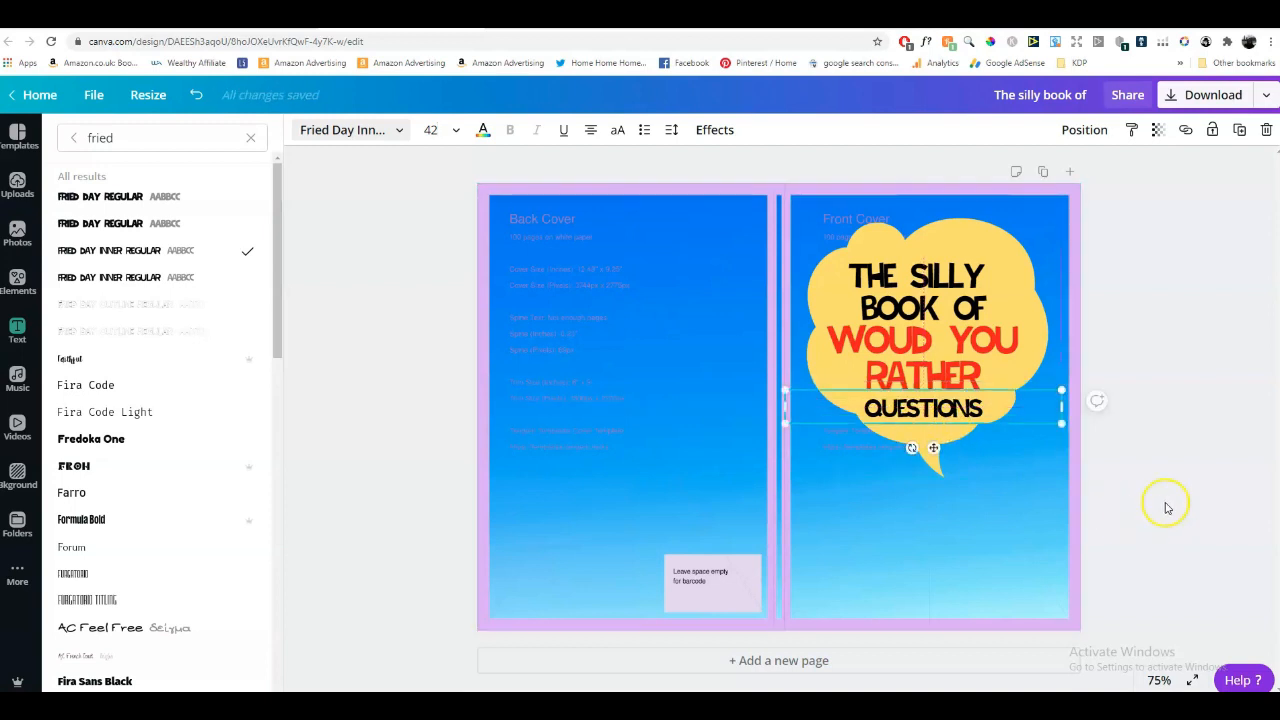
{"action": "key", "text": "Escape"}
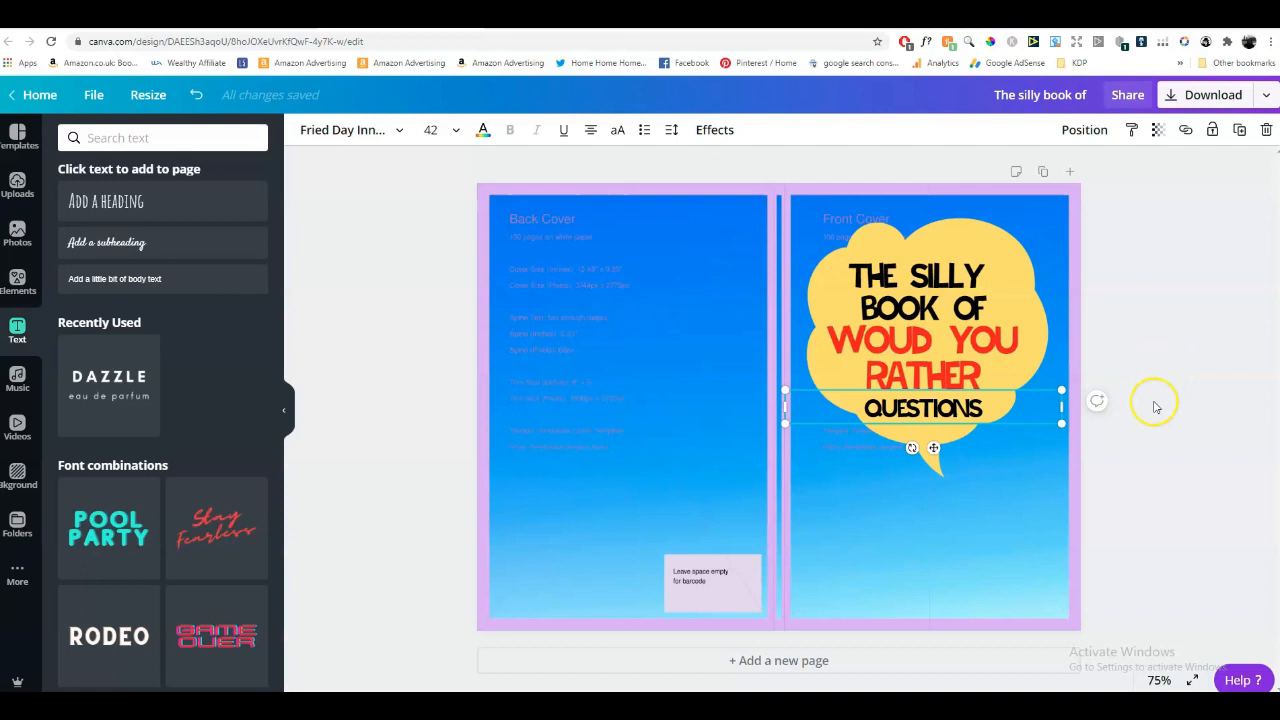
Open the "funny faces" folder from the saved folders.
{"action": "left_click", "coordinate": [942, 547]}
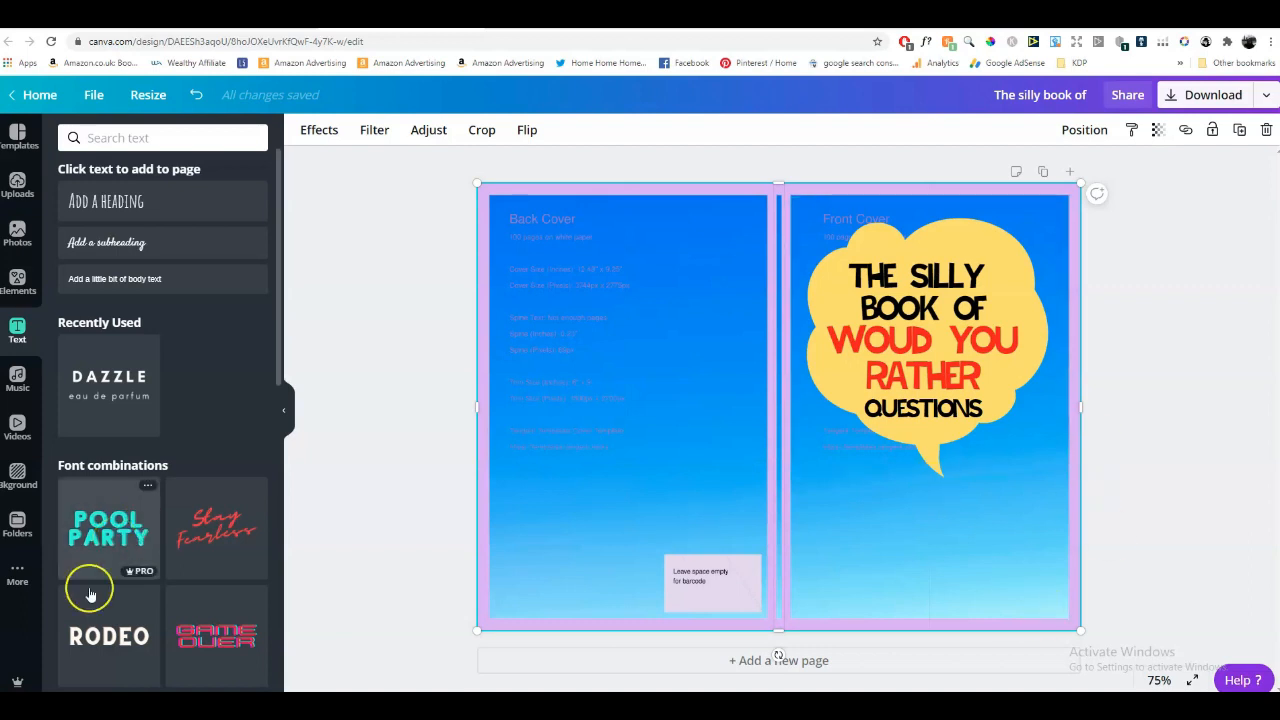
{"action": "left_click", "coordinate": [30, 535]}
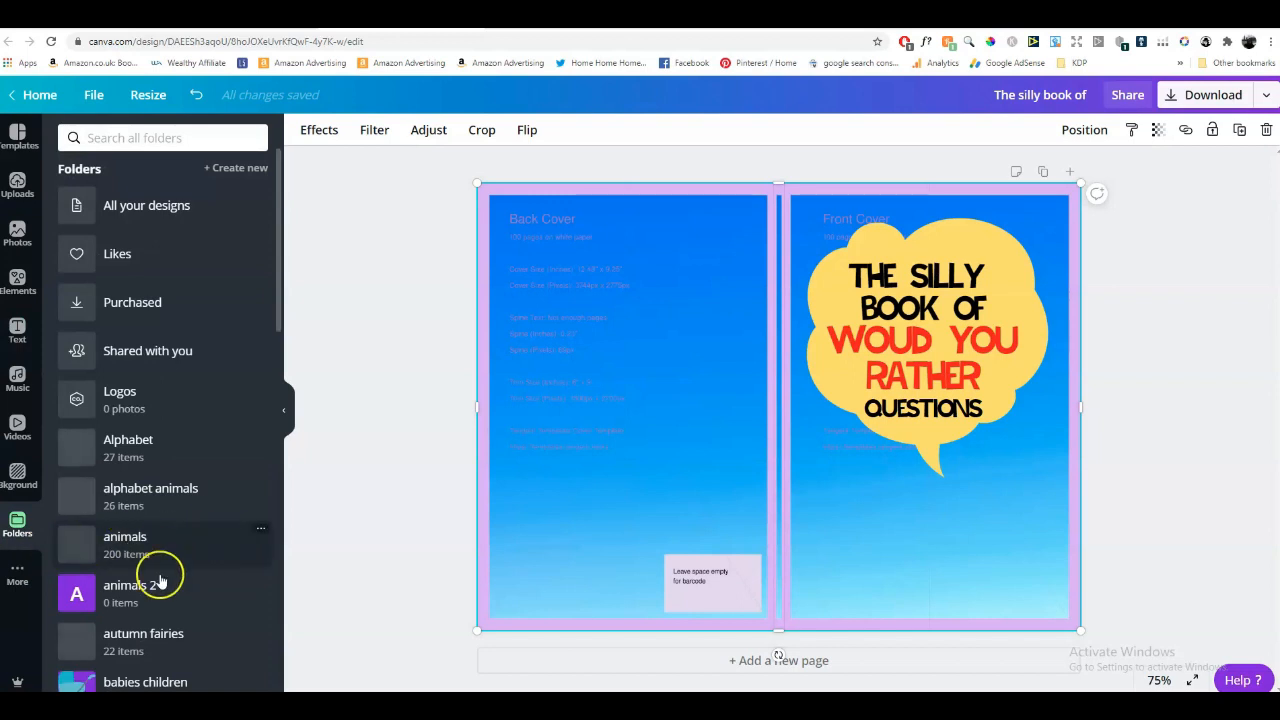
{"action": "scroll", "coordinate": [155, 571], "scroll_direction": "down", "scroll_amount": 3}
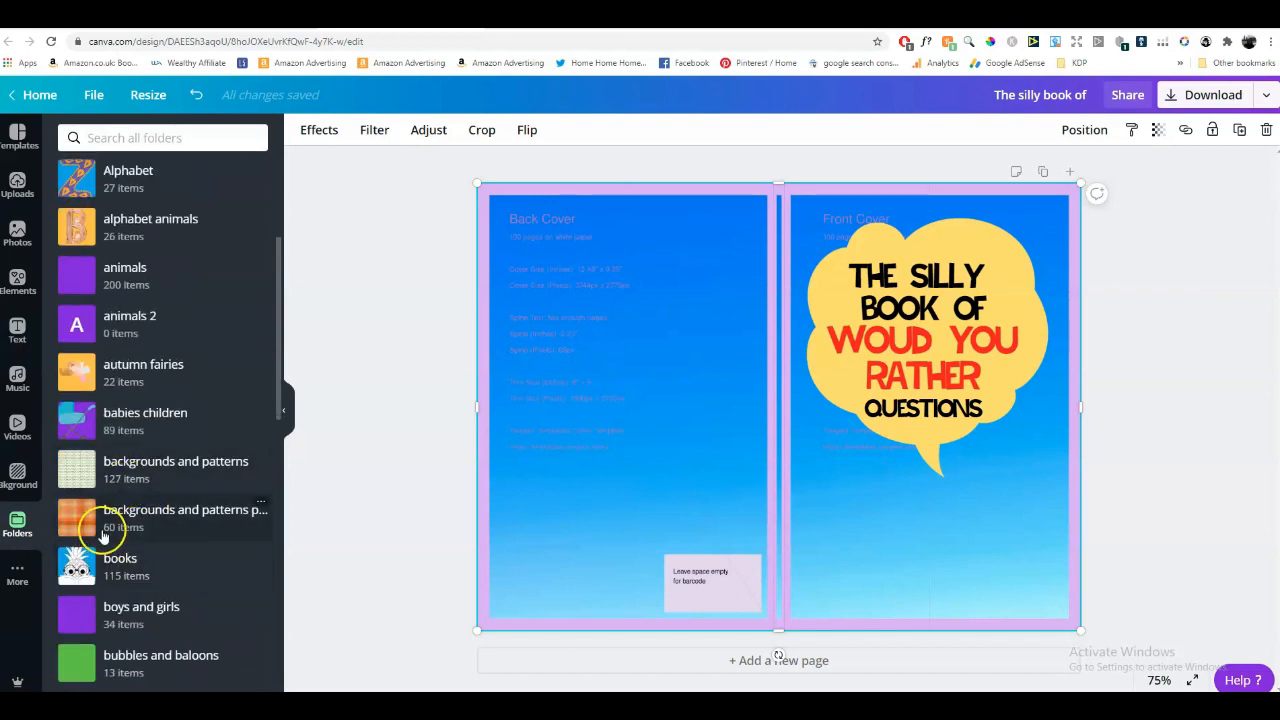
{"action": "scroll", "coordinate": [106, 530], "scroll_direction": "down", "scroll_amount": 2}
{"action": "scroll", "coordinate": [128, 520], "scroll_direction": "down", "scroll_amount": 9}
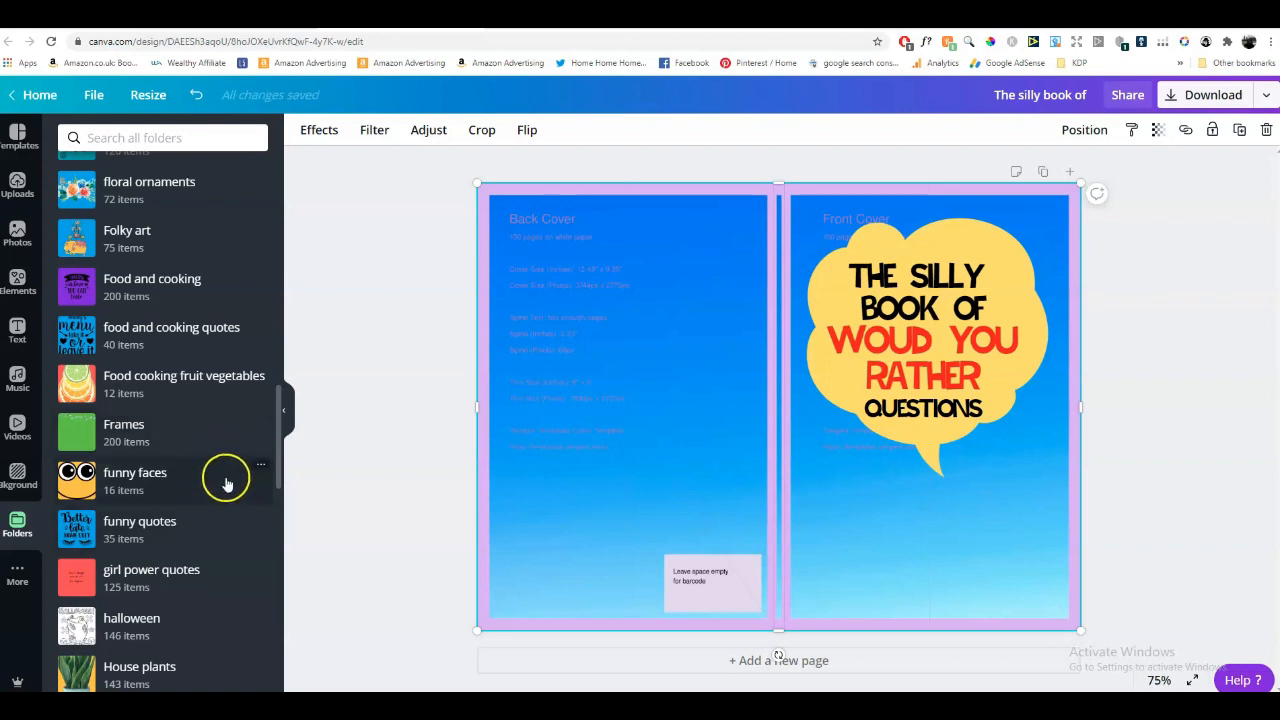
{"action": "left_click", "coordinate": [166, 486]}
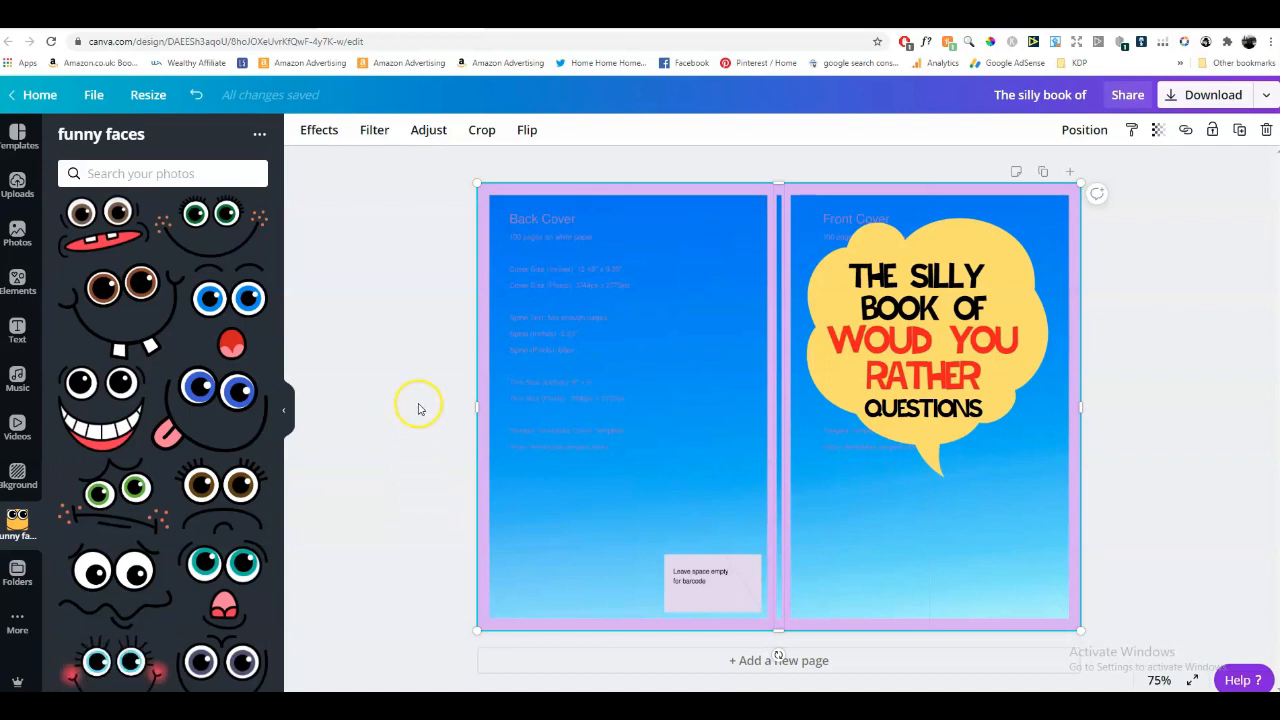
Add the worried black-and-white-eyed face with the wavy mouth, shrink it and place it at the front cover's upper-left corner.
{"action": "scroll", "coordinate": [185, 460], "scroll_direction": "down", "scroll_amount": 3}
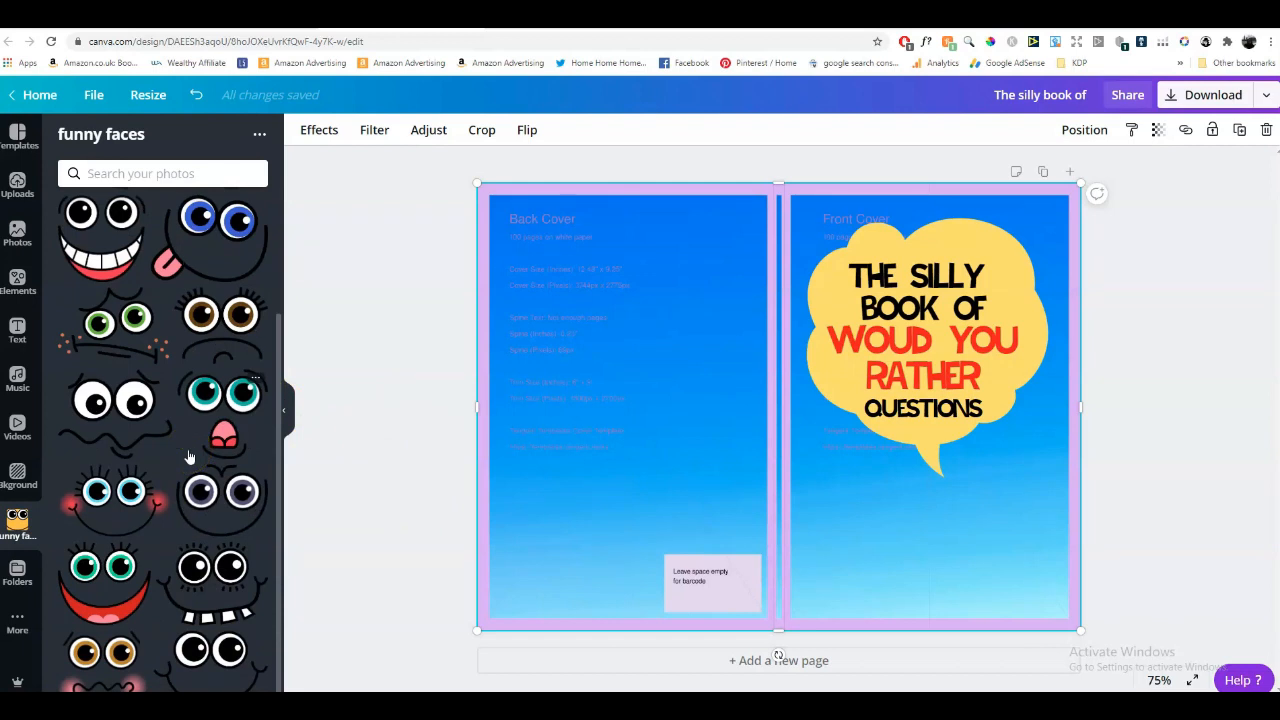
{"action": "scroll", "coordinate": [188, 457], "scroll_direction": "up", "scroll_amount": 2}
{"action": "scroll", "coordinate": [193, 452], "scroll_direction": "up", "scroll_amount": 1}
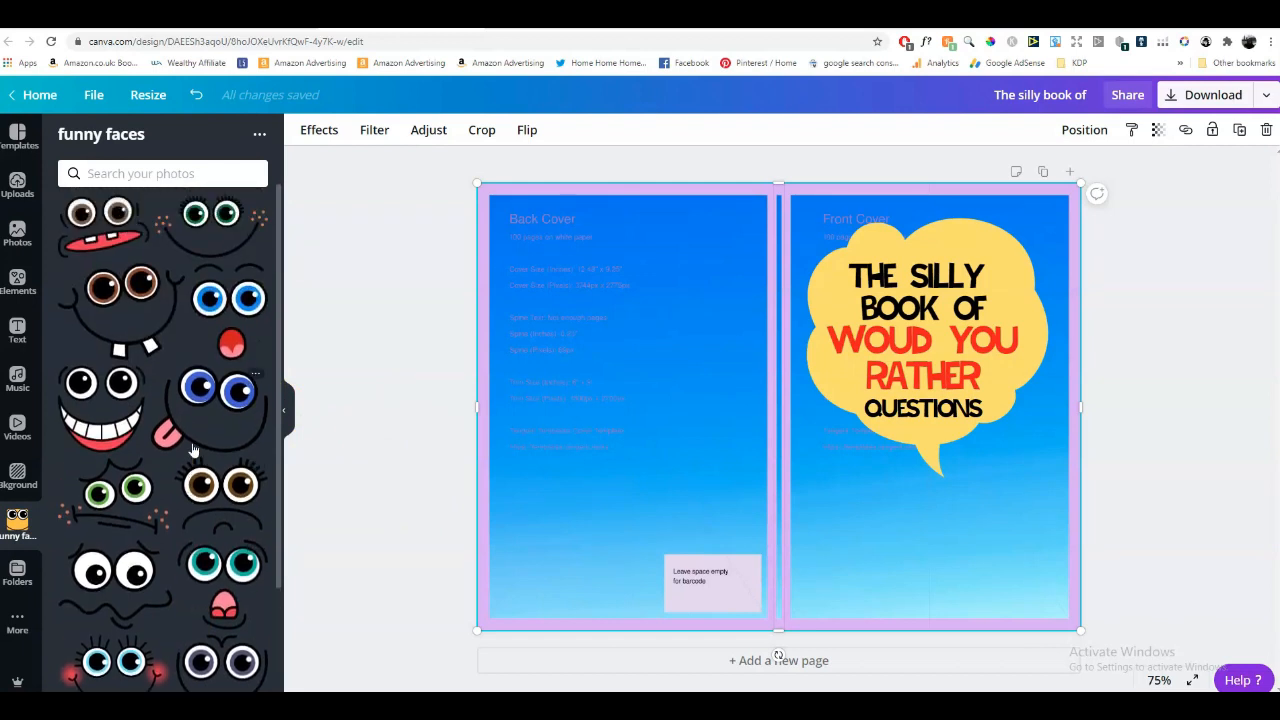
{"action": "scroll", "coordinate": [193, 450], "scroll_direction": "down", "scroll_amount": 2}
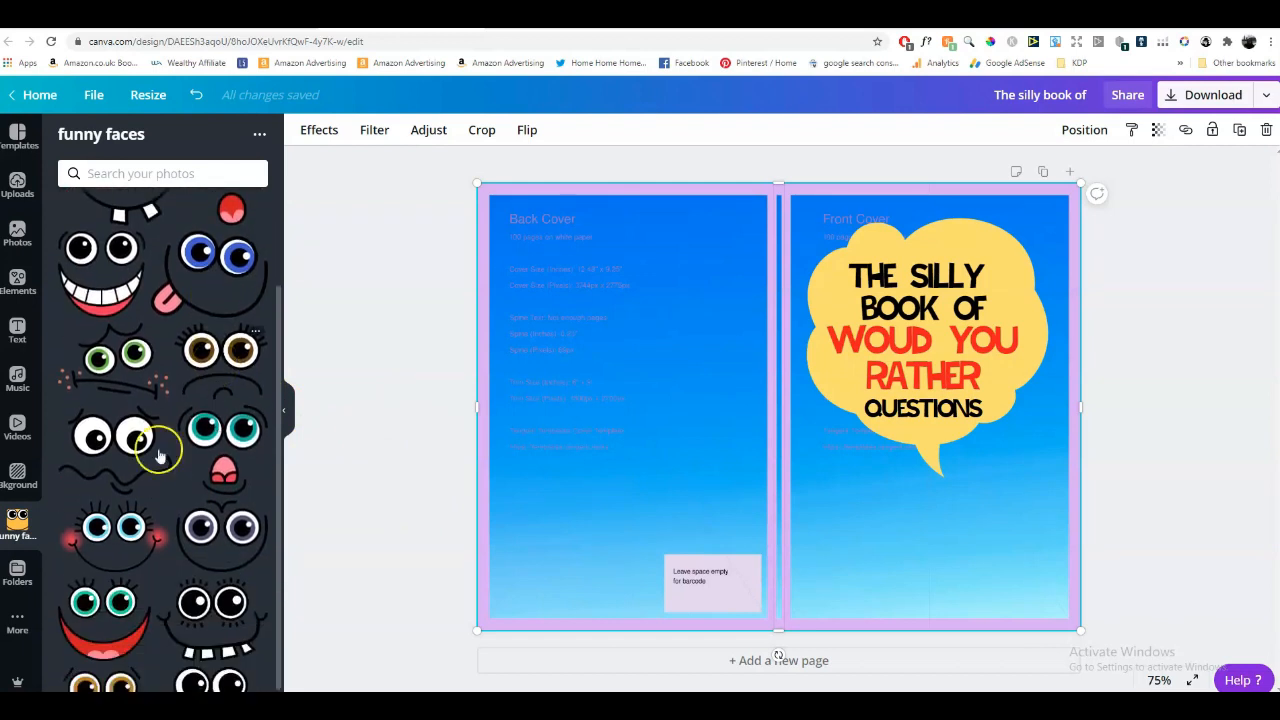
{"action": "left_click", "coordinate": [137, 453]}
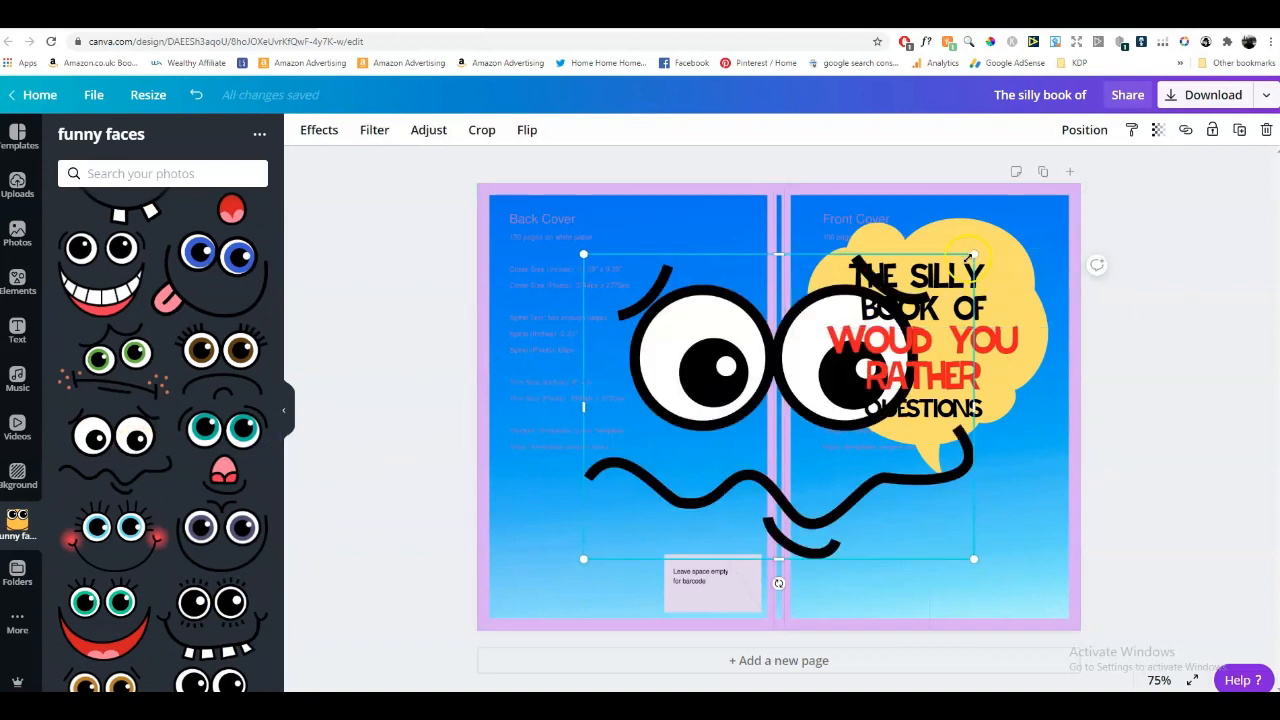
{"action": "left_click_drag", "start_coordinate": [975, 254], "coordinate": [633, 450]}
{"action": "left_click_drag", "start_coordinate": [625, 525], "coordinate": [852, 250]}
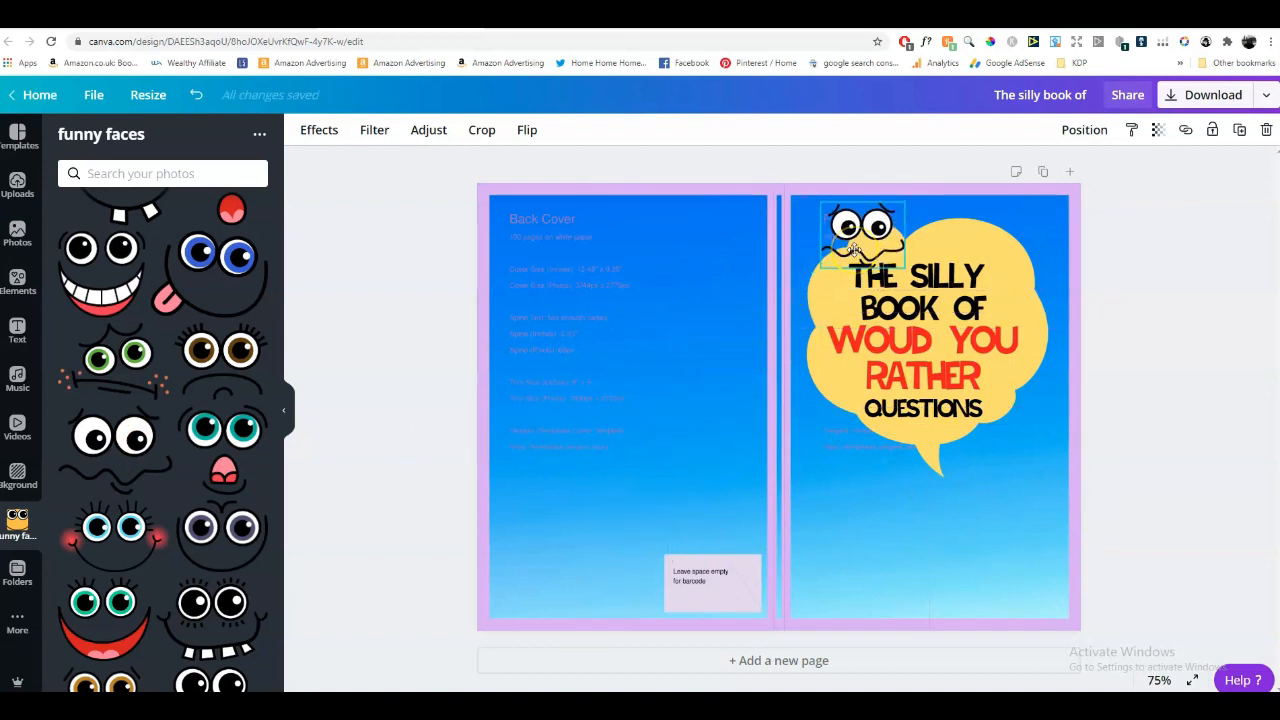
{"action": "left_click_drag", "start_coordinate": [820, 268], "coordinate": [834, 237]}
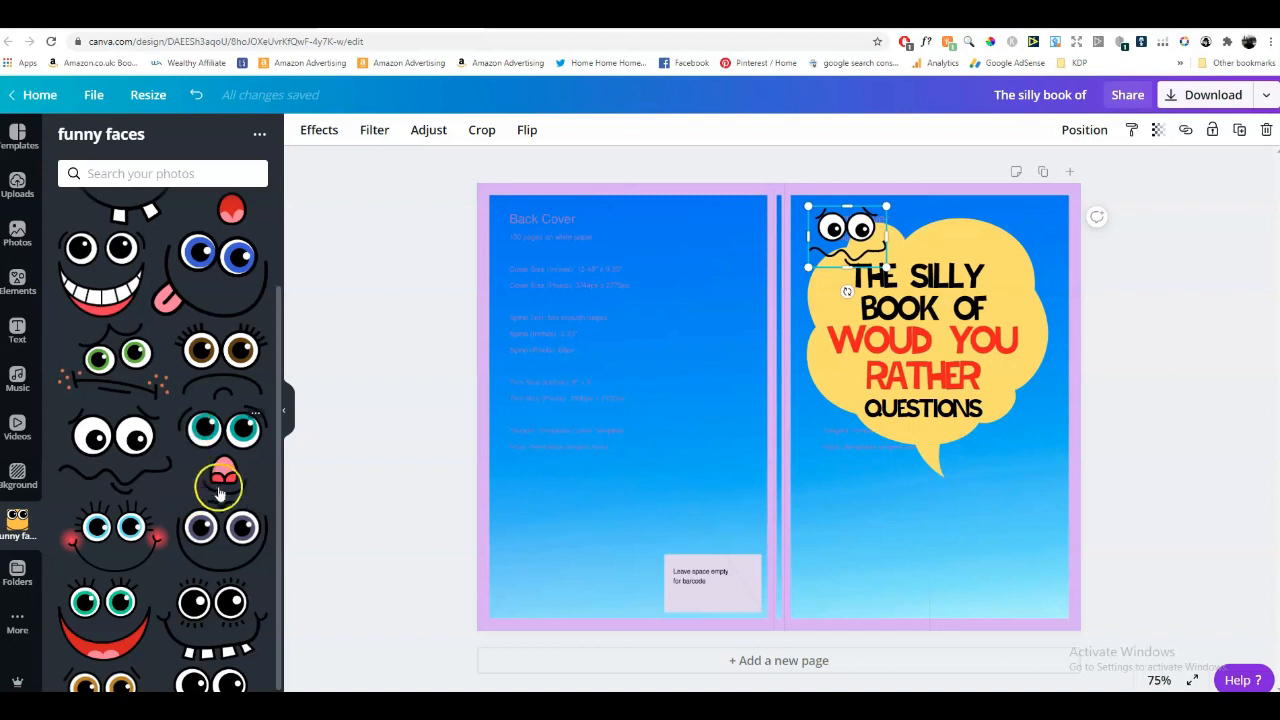
Add the brown-eyed blushing face with the wavy mouth, shrink it, and tilt it clockwise at the front cover's upper-right corner.
{"action": "scroll", "coordinate": [218, 490], "scroll_direction": "down", "scroll_amount": 1}
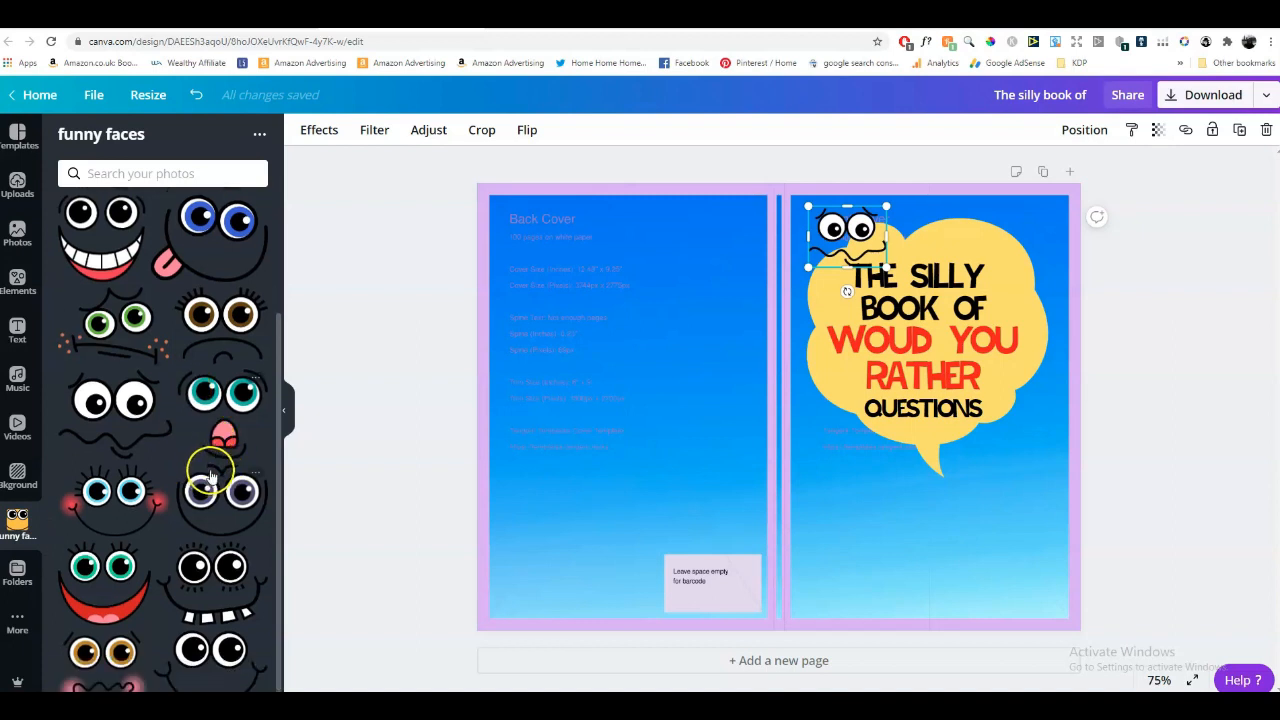
{"action": "left_click", "coordinate": [118, 652]}
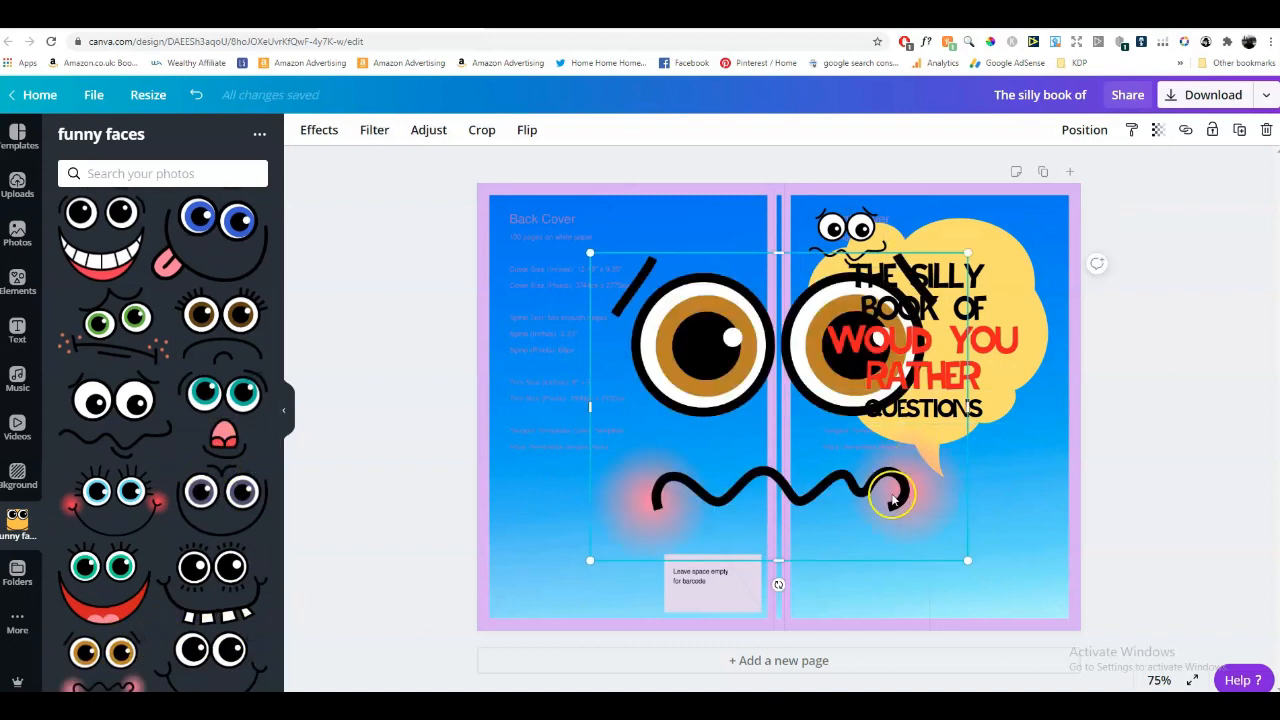
{"action": "left_click_drag", "start_coordinate": [968, 553], "coordinate": [1000, 238]}
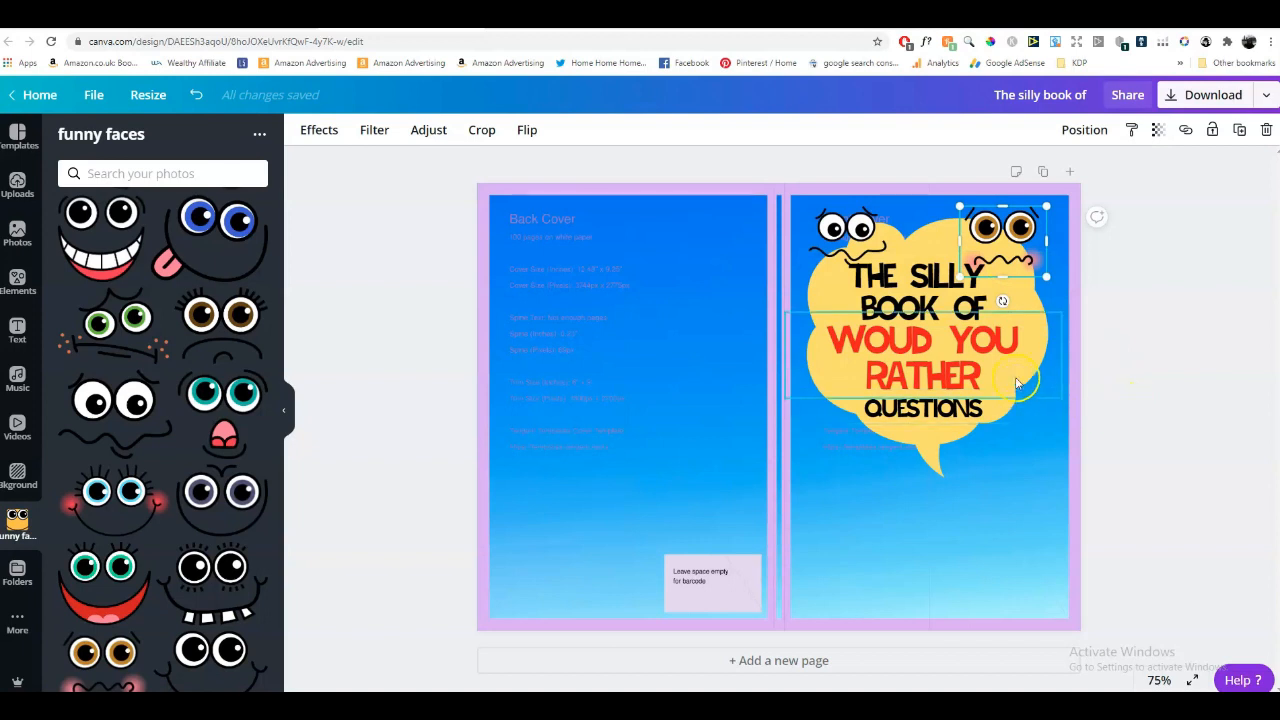
{"action": "left_click_drag", "start_coordinate": [1002, 300], "coordinate": [1018, 260]}
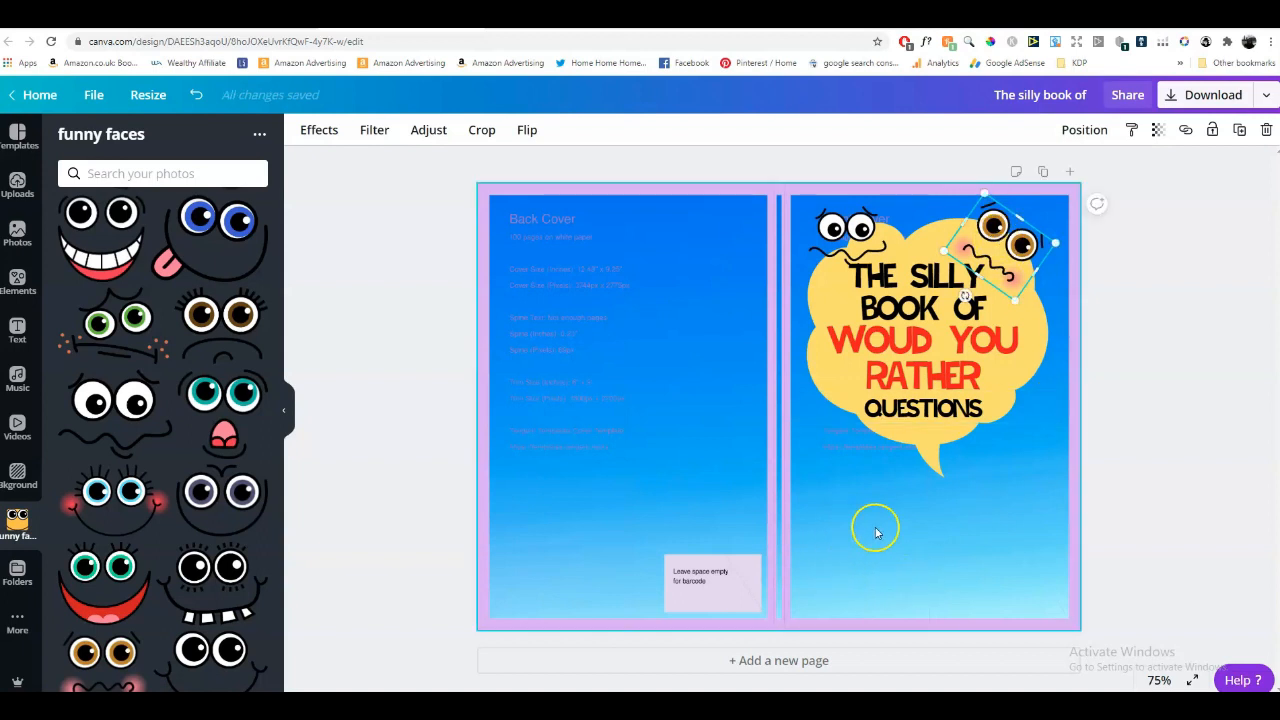
{"action": "left_click", "coordinate": [1038, 430]}
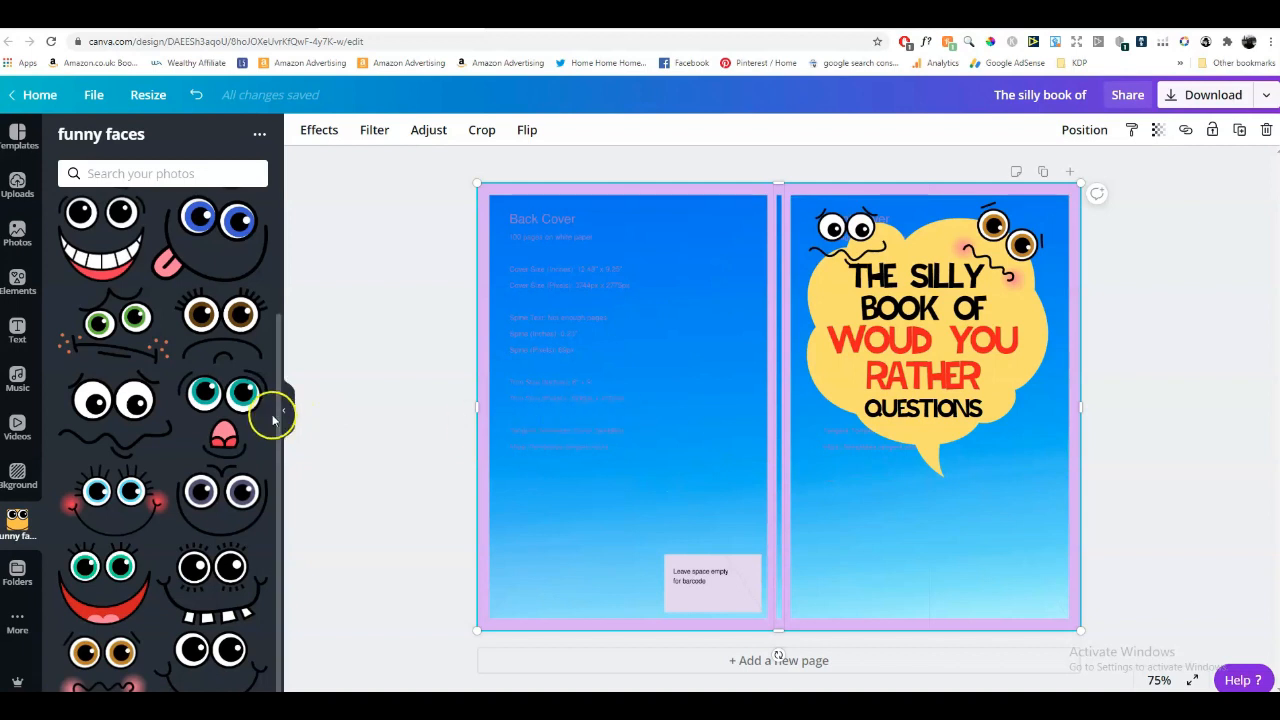
Add the teal-eyed face with the open mouth, shrink it to about 1.2 by 1.2, and place it at the yellow bubble's lower-left edge.
{"action": "left_click", "coordinate": [232, 415]}
{"action": "left_click_drag", "start_coordinate": [621, 247], "coordinate": [848, 477]}
{"action": "left_click_drag", "start_coordinate": [899, 540], "coordinate": [842, 434]}
{"action": "left_click_drag", "start_coordinate": [879, 370], "coordinate": [847, 405]}
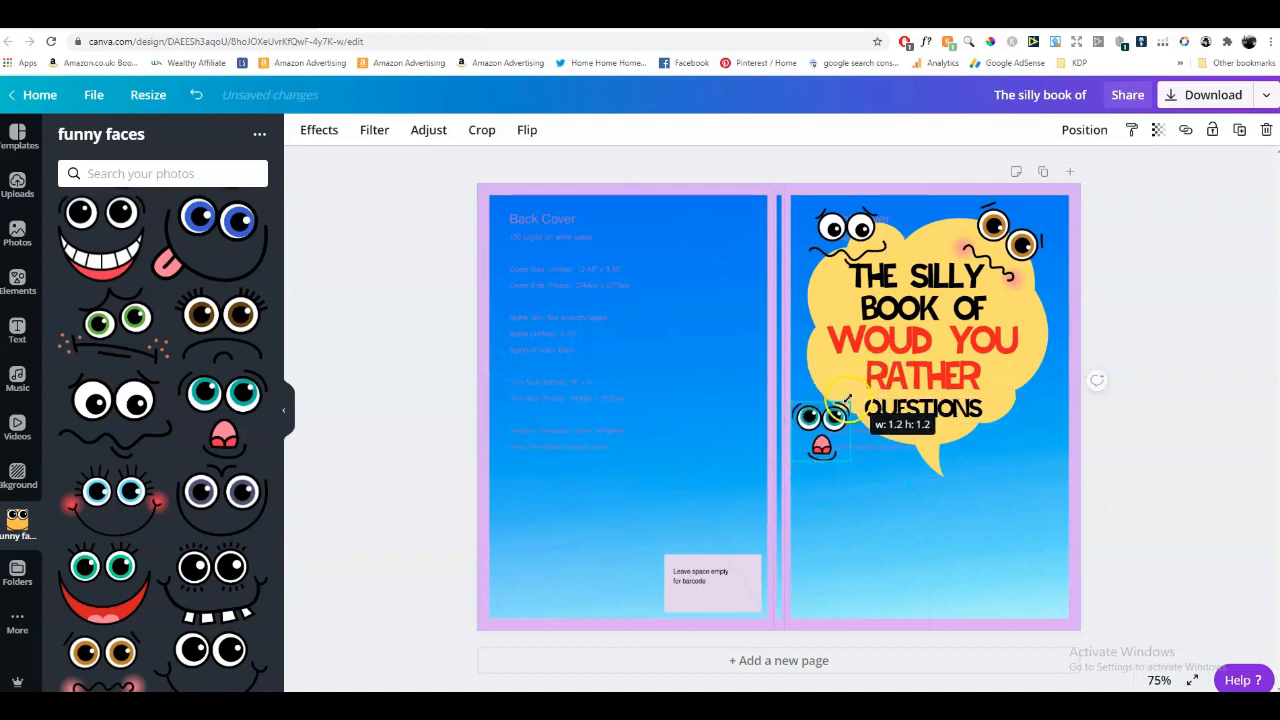
{"action": "left_click", "coordinate": [806, 447]}
{"action": "left_click_drag", "start_coordinate": [806, 447], "coordinate": [815, 405]}
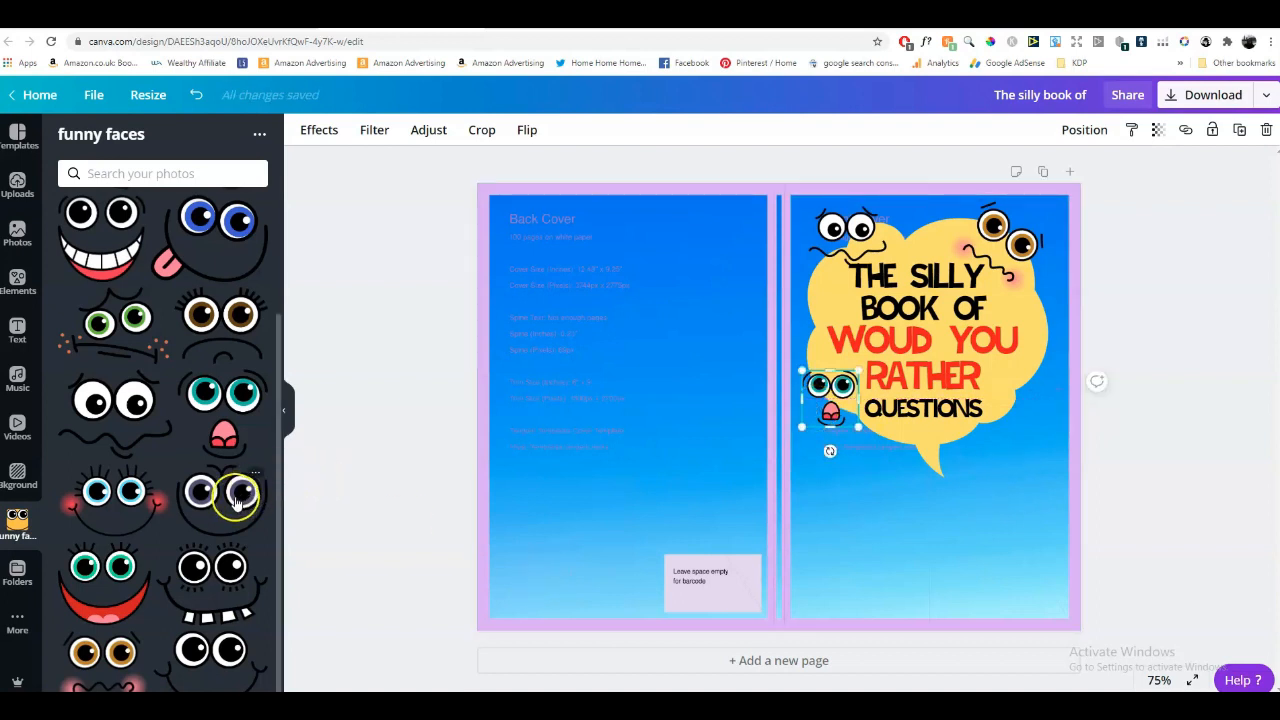
Add the blue-eyed face sticking its tongue out and shrink it to about 1.4 by 1 at the yellow bubble's lower-right edge.
{"action": "left_click", "coordinate": [230, 274]}
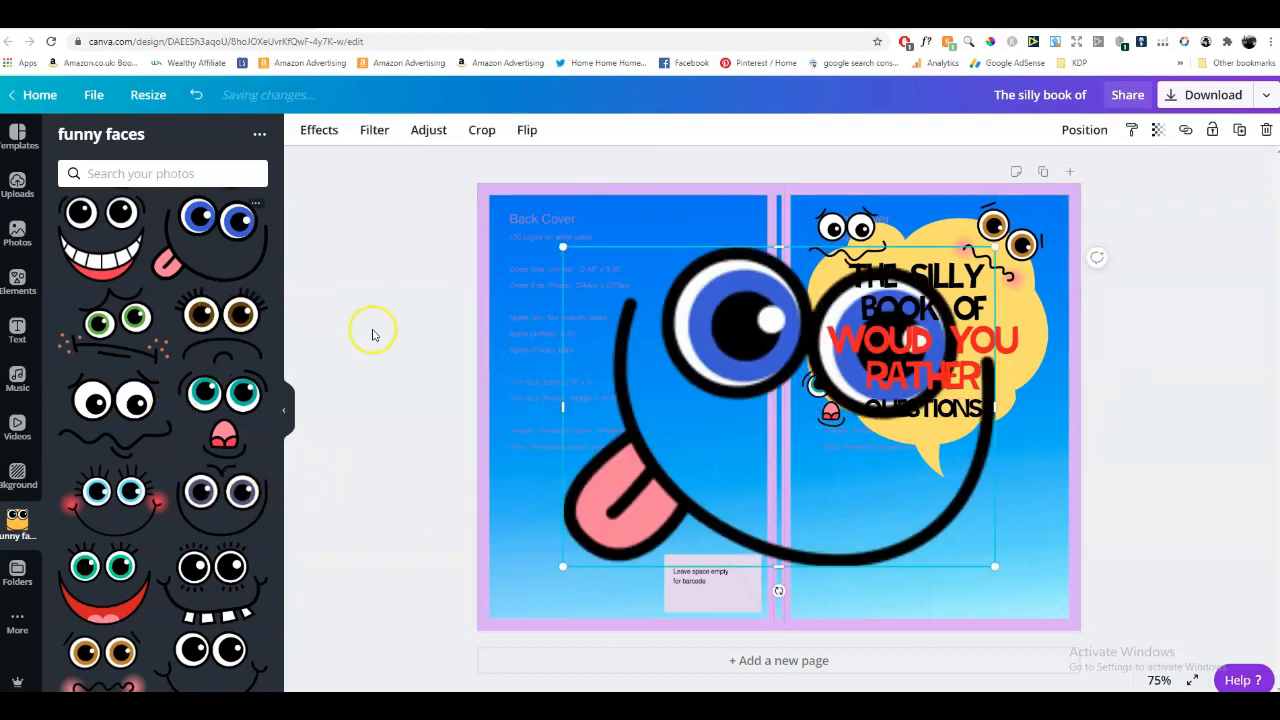
{"action": "left_click_drag", "start_coordinate": [560, 242], "coordinate": [882, 476]}
{"action": "left_click_drag", "start_coordinate": [945, 536], "coordinate": [1010, 410]}
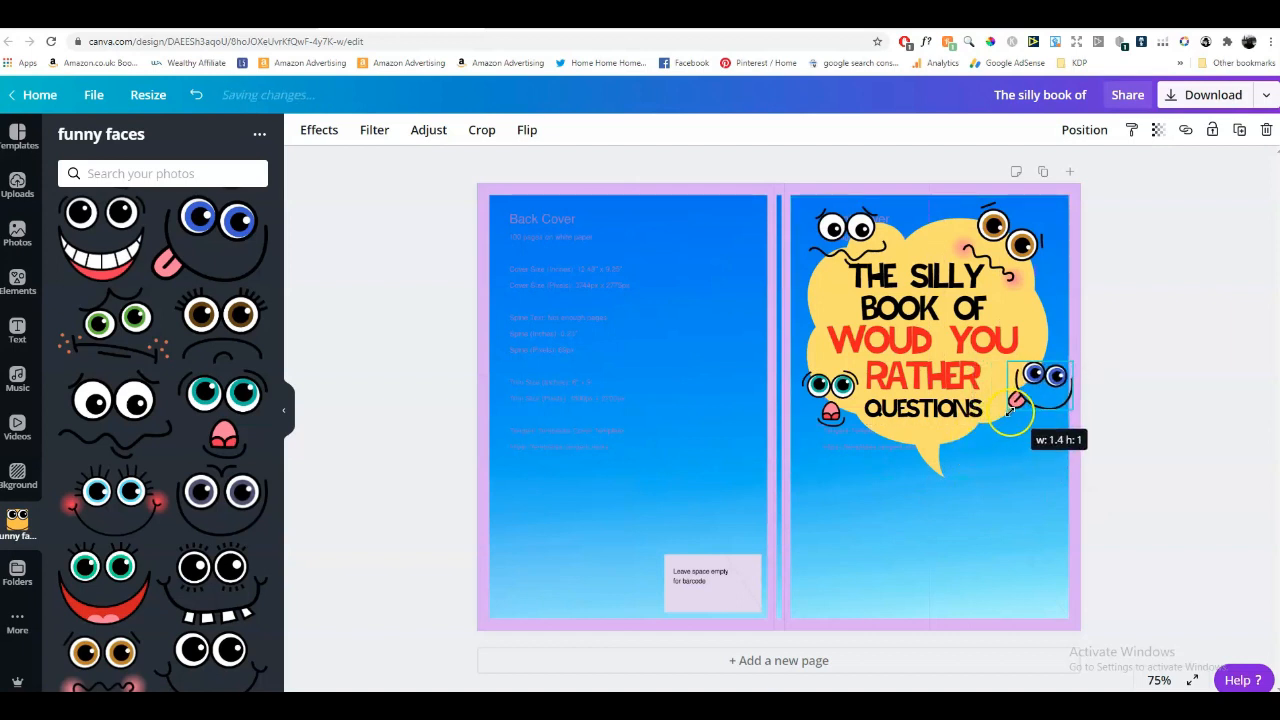
Shift the blue-eyed face inward level with the teal-eyed one, moving "questions" out of the way and back beneath "rather".
{"action": "left_click", "coordinate": [1045, 370]}
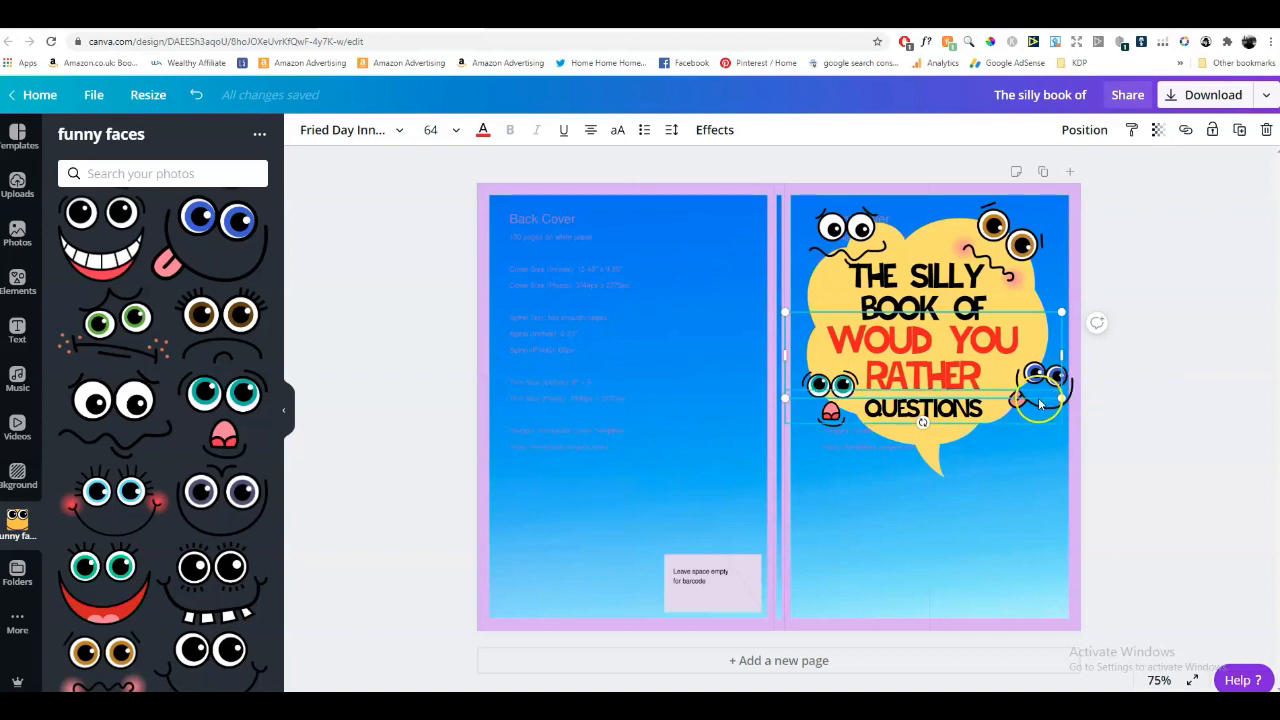
{"action": "left_click_drag", "start_coordinate": [1037, 402], "coordinate": [1035, 454]}
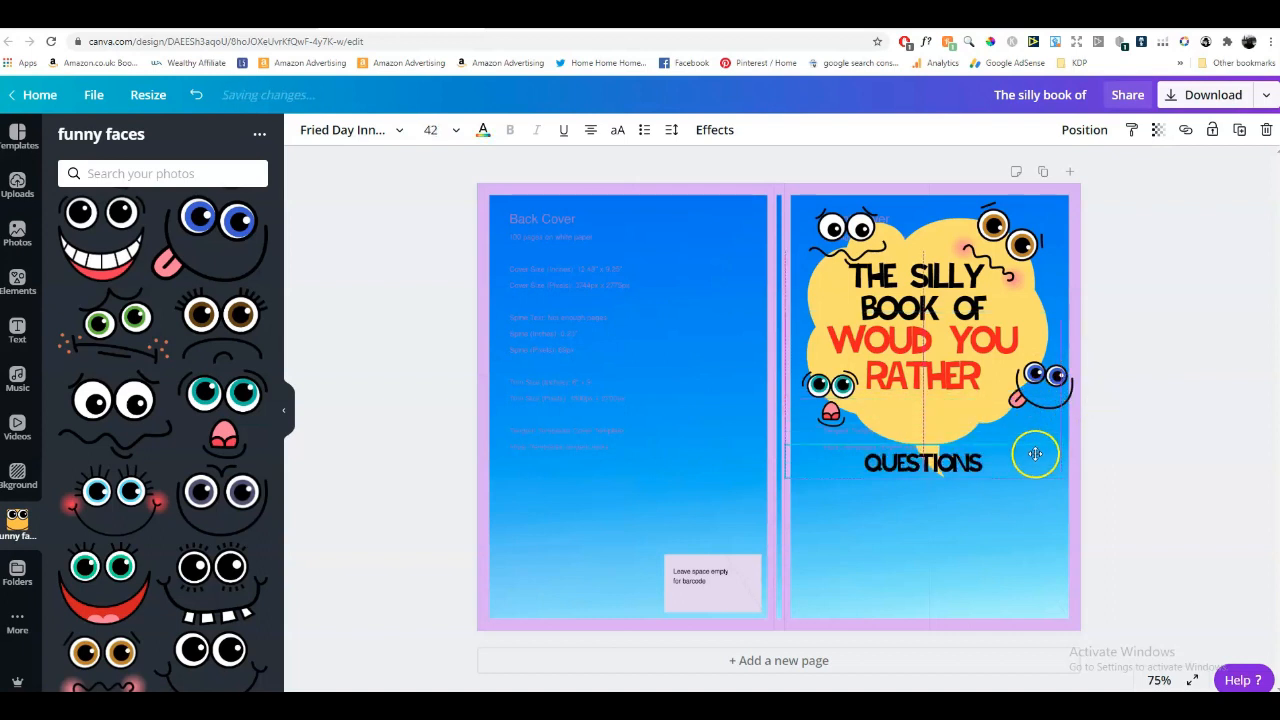
{"action": "left_click", "coordinate": [1040, 400]}
{"action": "left_click_drag", "start_coordinate": [1040, 400], "coordinate": [1024, 411]}
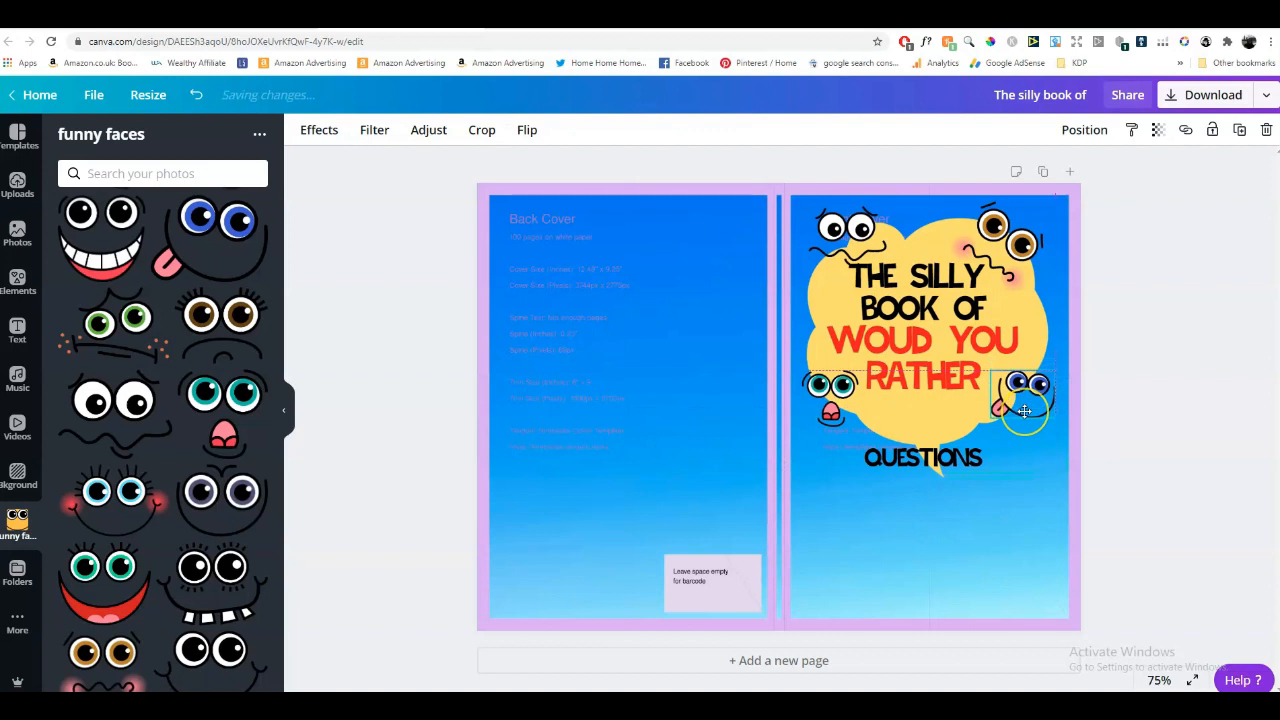
{"action": "left_click_drag", "start_coordinate": [953, 459], "coordinate": [955, 408]}
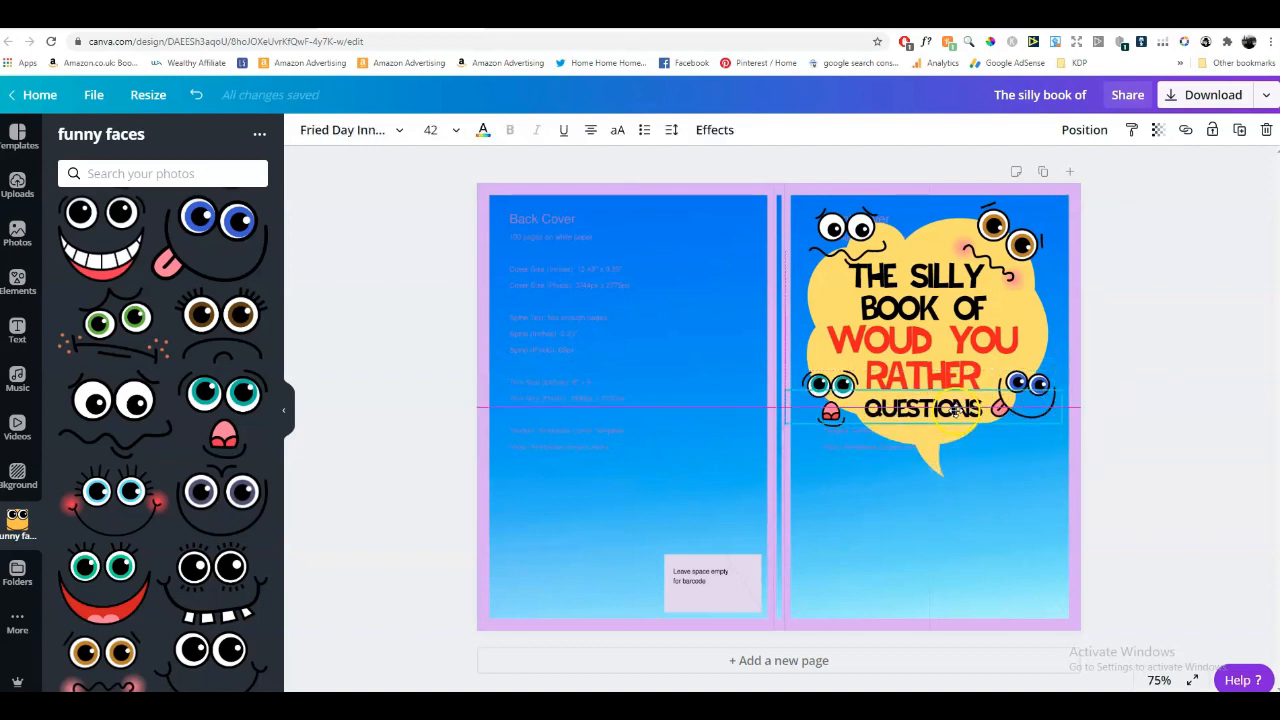
{"action": "left_click", "coordinate": [952, 546]}
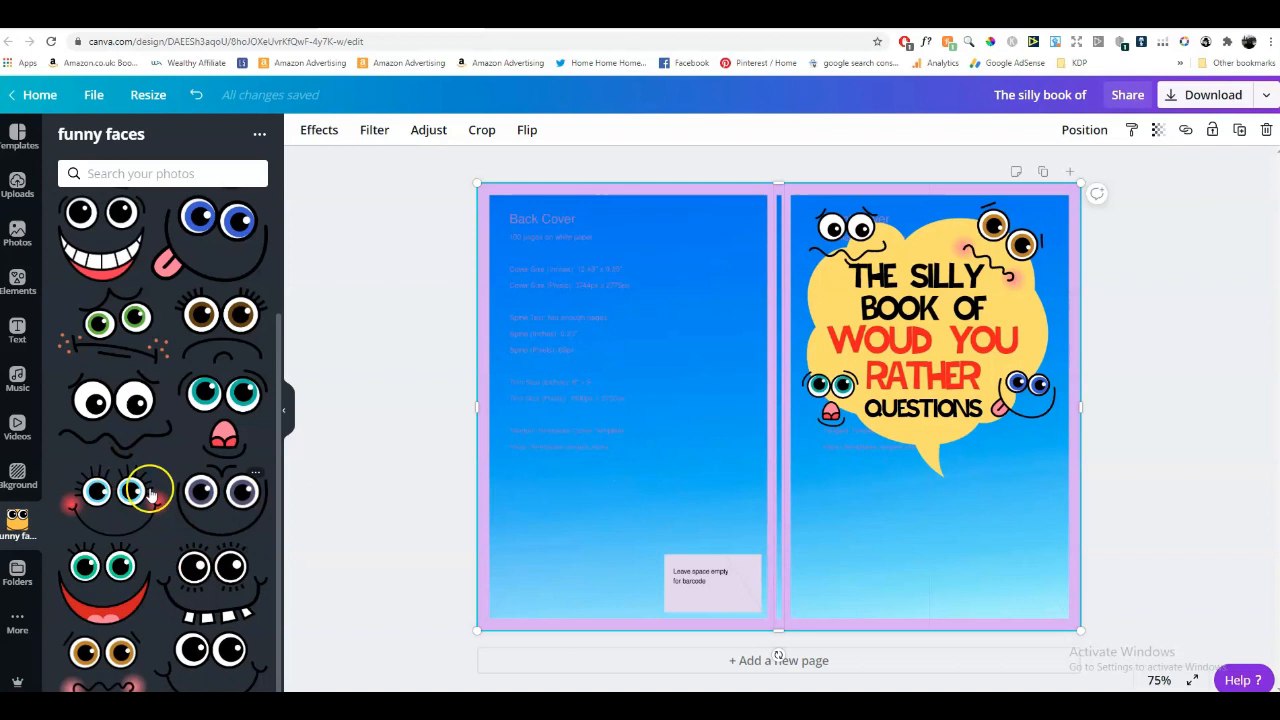
Add the grinning face with the big teeth, shrink it, and tilt it clockwise in the front cover's lower-right area.
{"action": "left_click", "coordinate": [110, 228]}
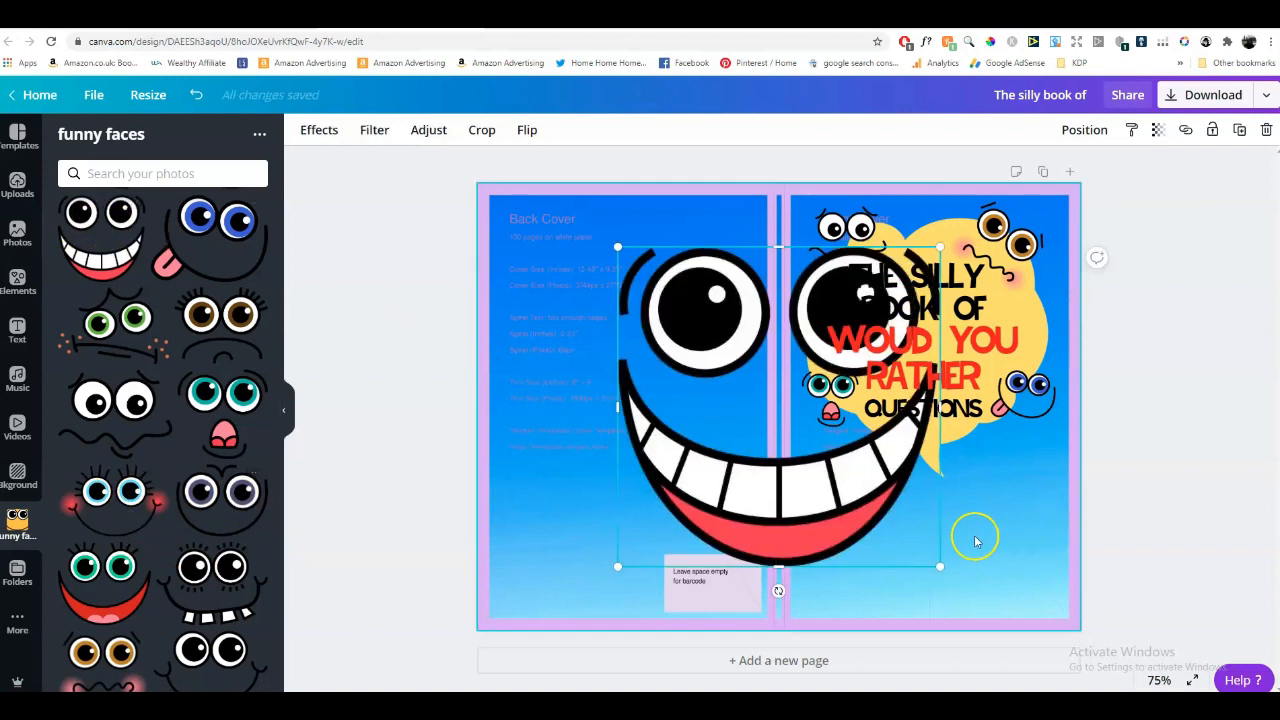
{"action": "left_click_drag", "start_coordinate": [940, 246], "coordinate": [990, 556]}
{"action": "left_click_drag", "start_coordinate": [986, 600], "coordinate": [958, 600]}
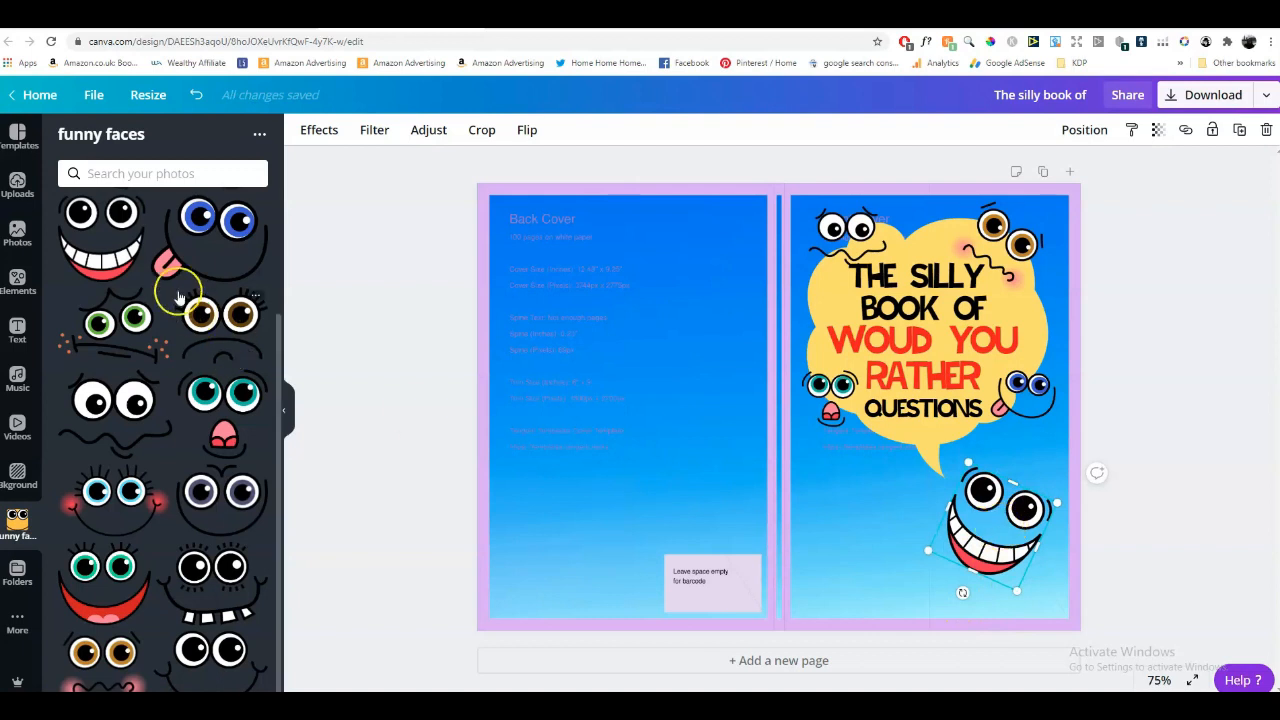
Find a pink cloud-shaped speech bubble with a black outline and jagged tail among the speech bubble elements and add it.
{"action": "left_click", "coordinate": [17, 282]}
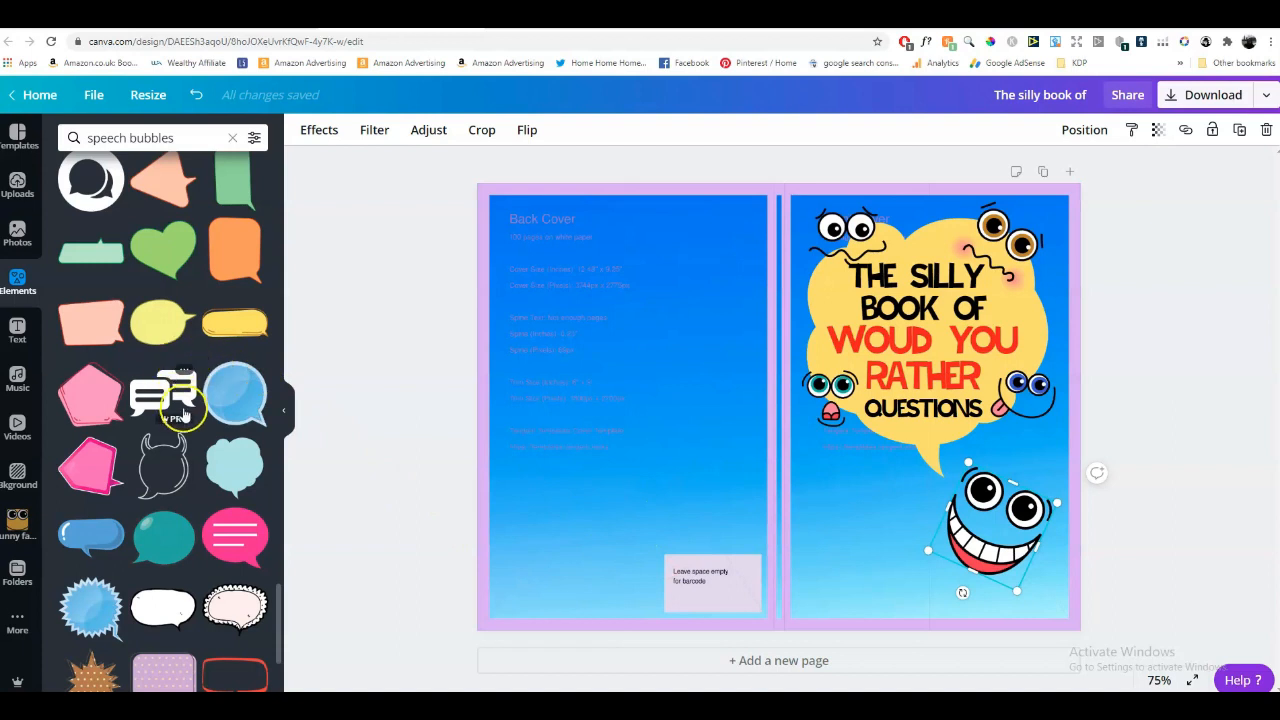
{"action": "scroll", "coordinate": [188, 368], "scroll_direction": "up", "scroll_amount": 5}
{"action": "scroll", "coordinate": [188, 368], "scroll_direction": "up", "scroll_amount": 5}
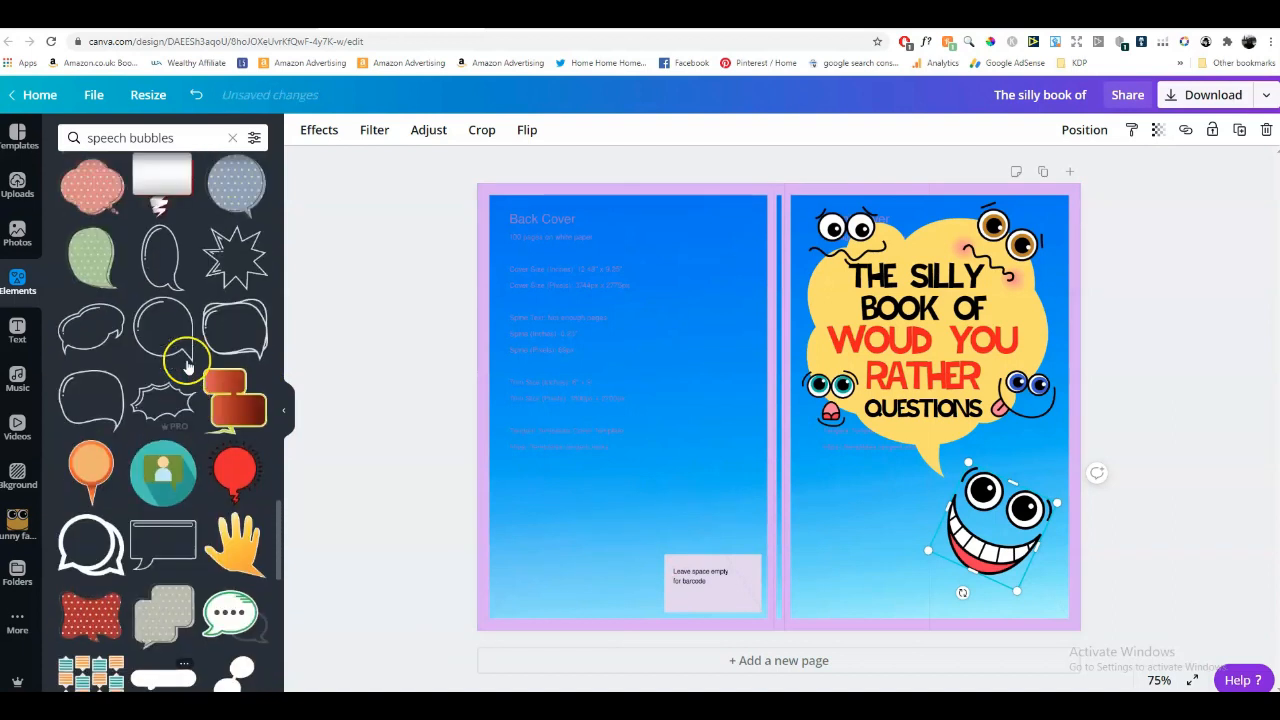
{"action": "scroll", "coordinate": [187, 366], "scroll_direction": "up", "scroll_amount": 4}
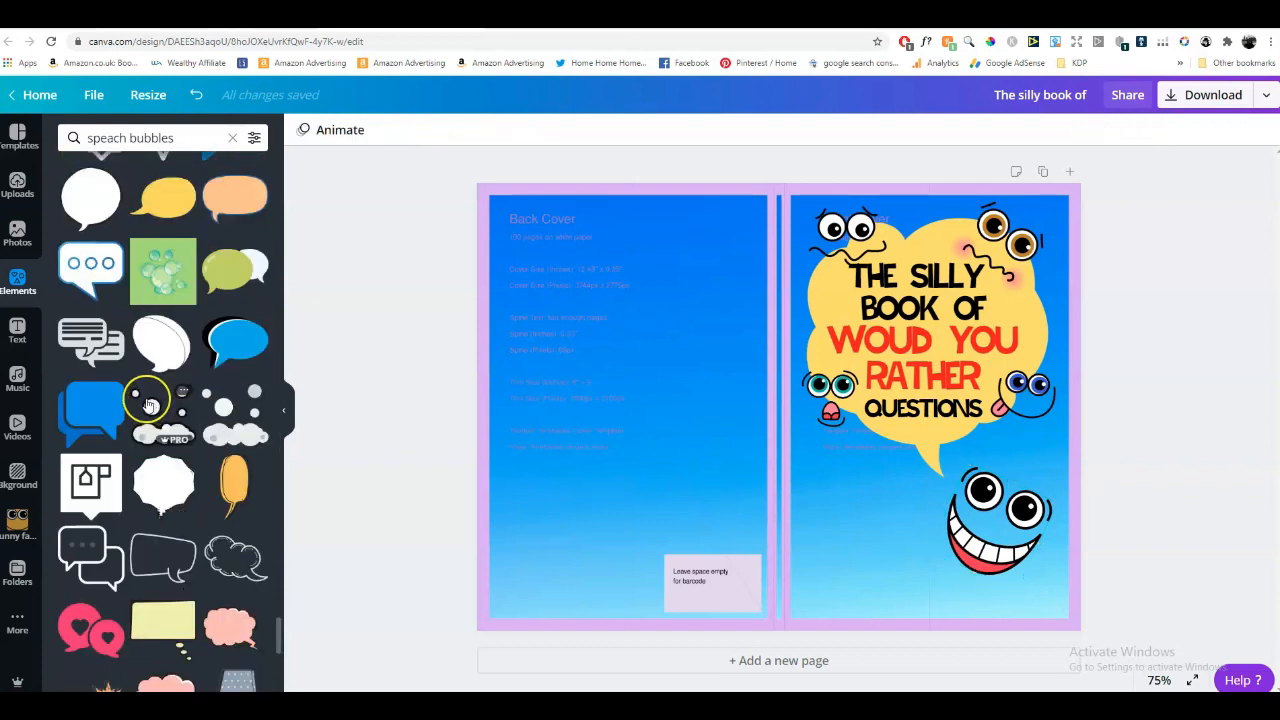
{"action": "scroll", "coordinate": [140, 420], "scroll_direction": "down", "scroll_amount": 5}
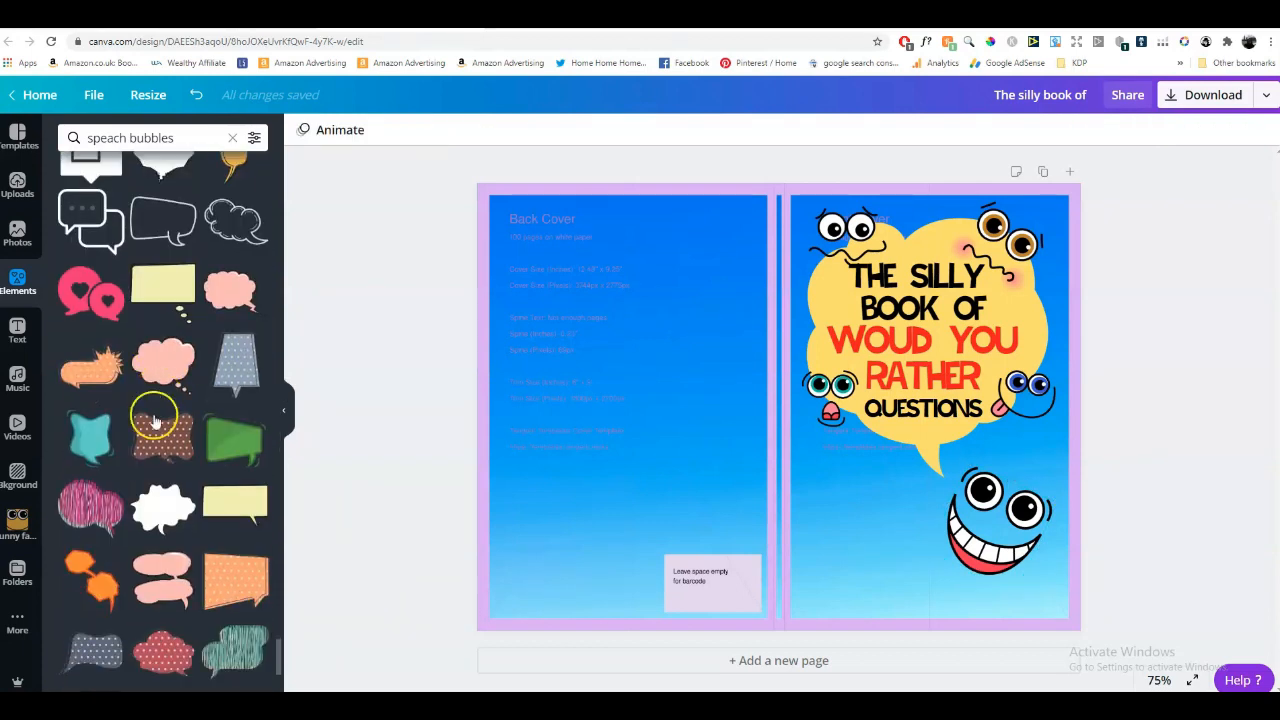
{"action": "scroll", "coordinate": [229, 365], "scroll_direction": "down", "scroll_amount": 2}
{"action": "scroll", "coordinate": [229, 365], "scroll_direction": "up", "scroll_amount": 4}
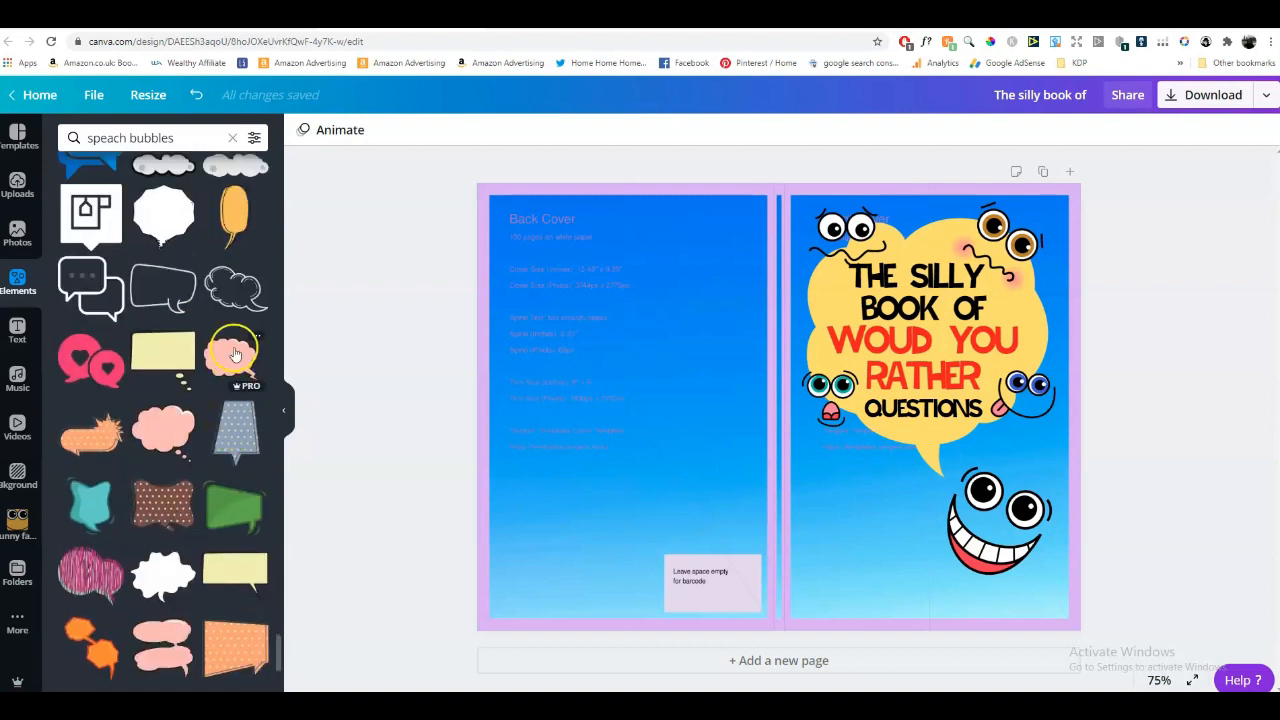
{"action": "left_click", "coordinate": [241, 366]}
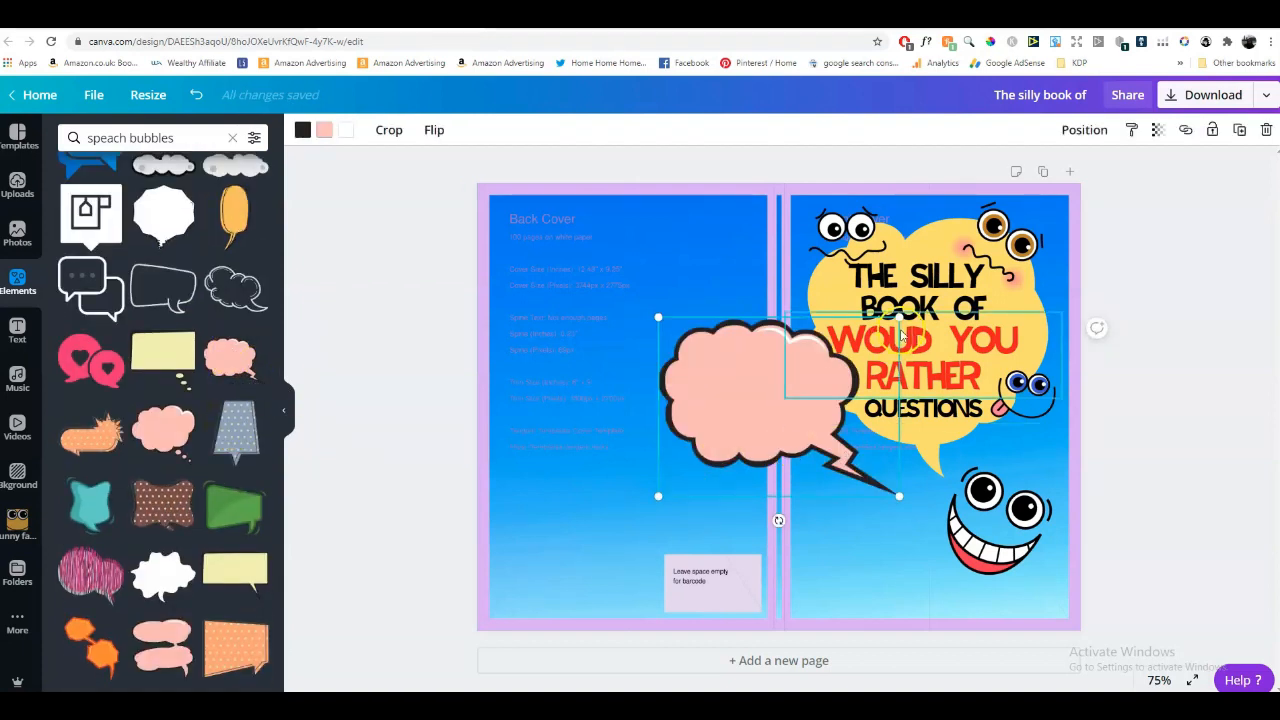
Size the pink speech bubble to about 3.6 by 2.7 and place it below the title with its tail pointing at the grinning face.
{"action": "left_click_drag", "start_coordinate": [889, 327], "coordinate": [812, 376]}
{"action": "left_click_drag", "start_coordinate": [714, 412], "coordinate": [847, 487]}
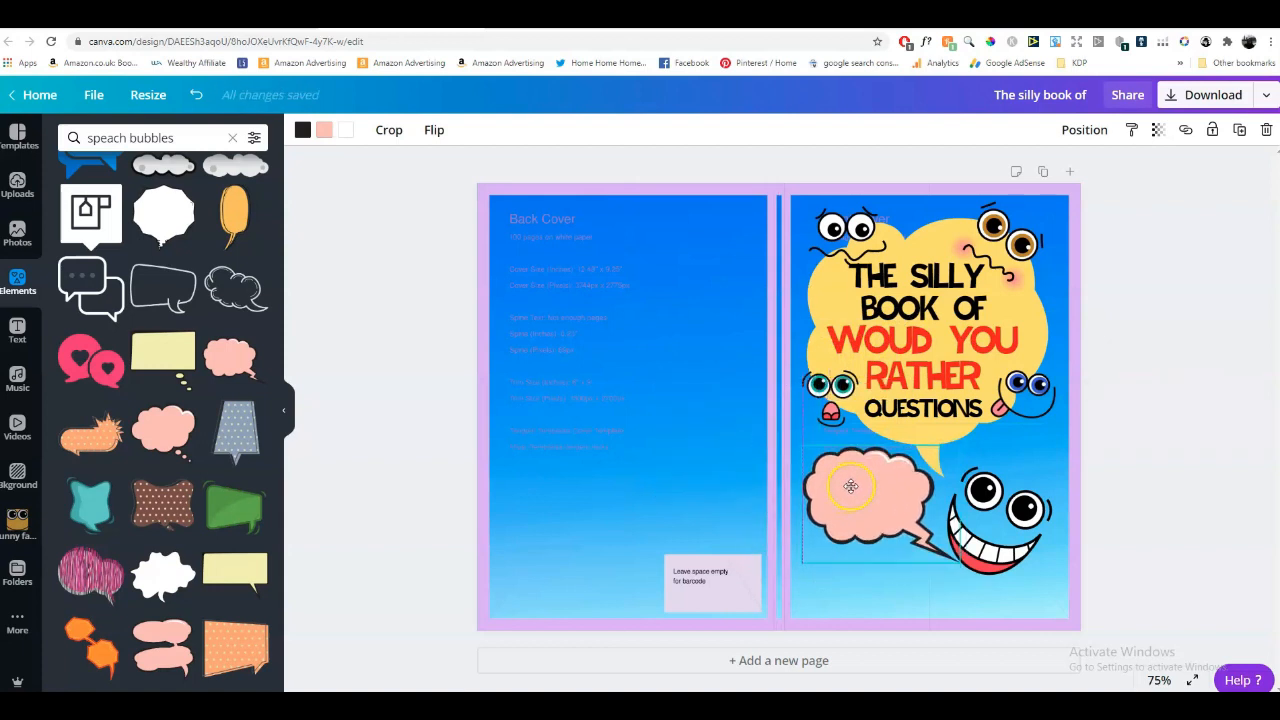
{"action": "left_click_drag", "start_coordinate": [798, 568], "coordinate": [789, 575]}
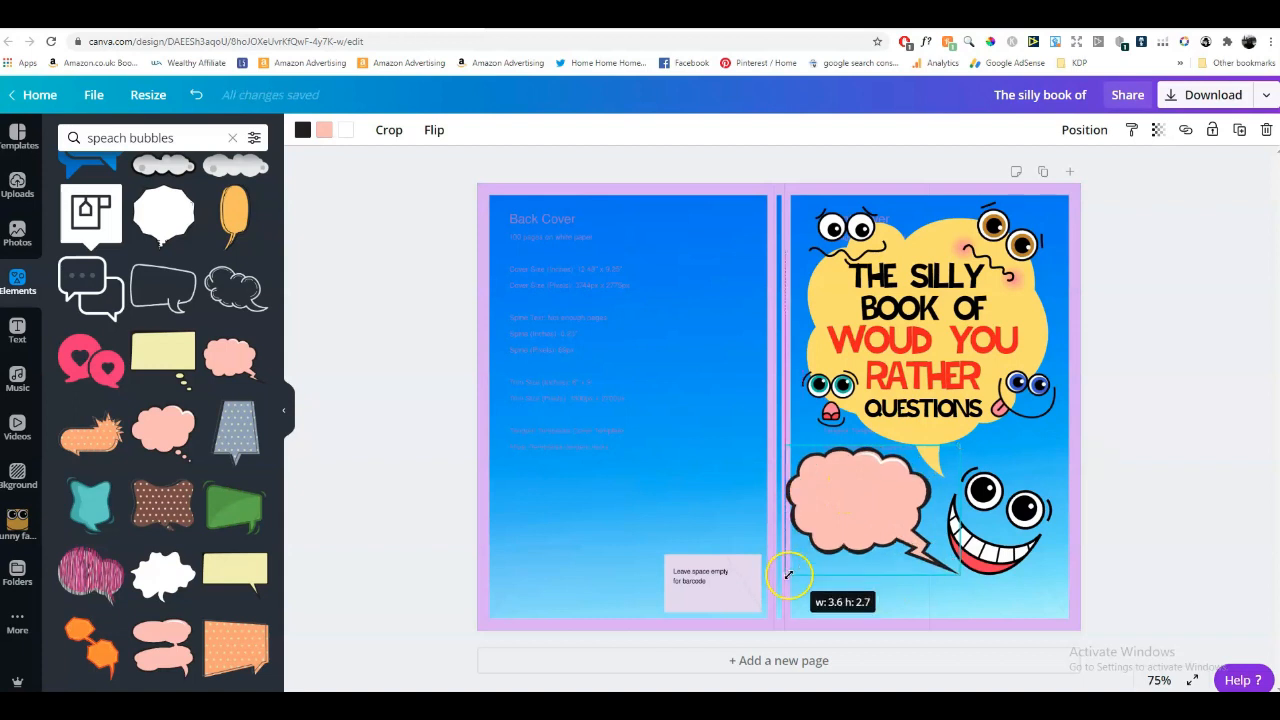
{"action": "left_click_drag", "start_coordinate": [846, 543], "coordinate": [856, 537]}
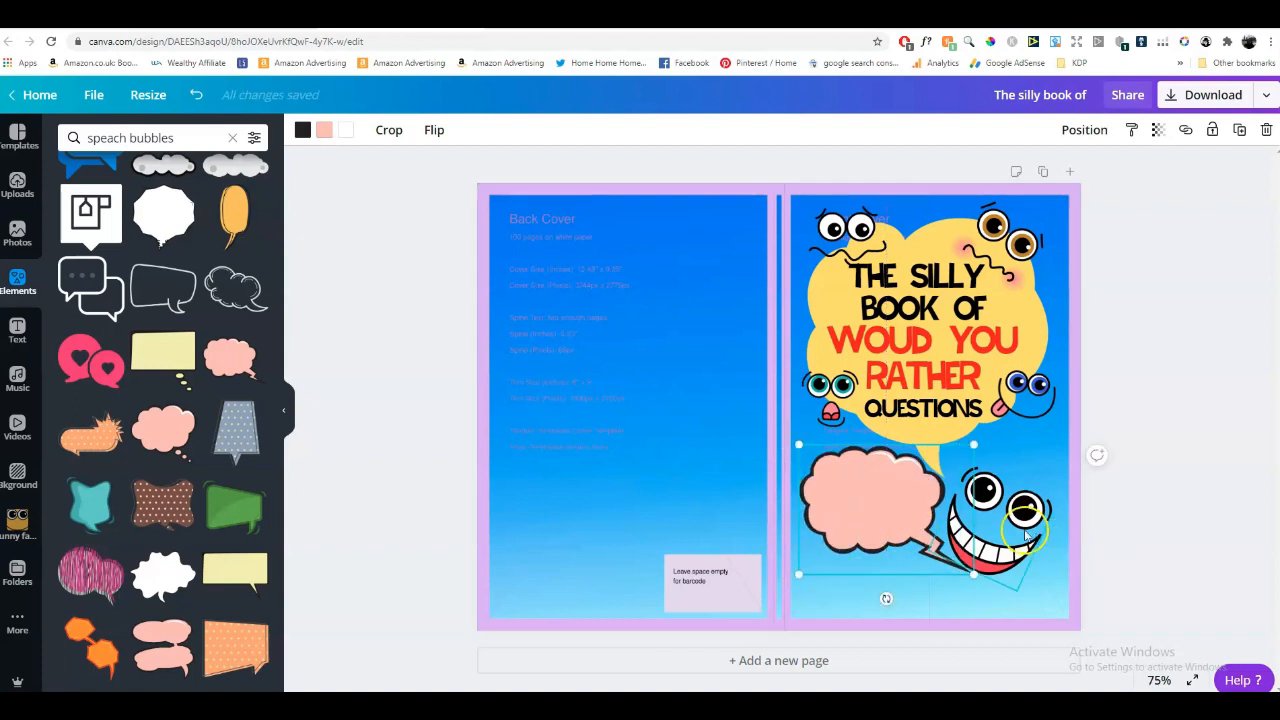
{"action": "left_click_drag", "start_coordinate": [1014, 528], "coordinate": [1020, 527]}
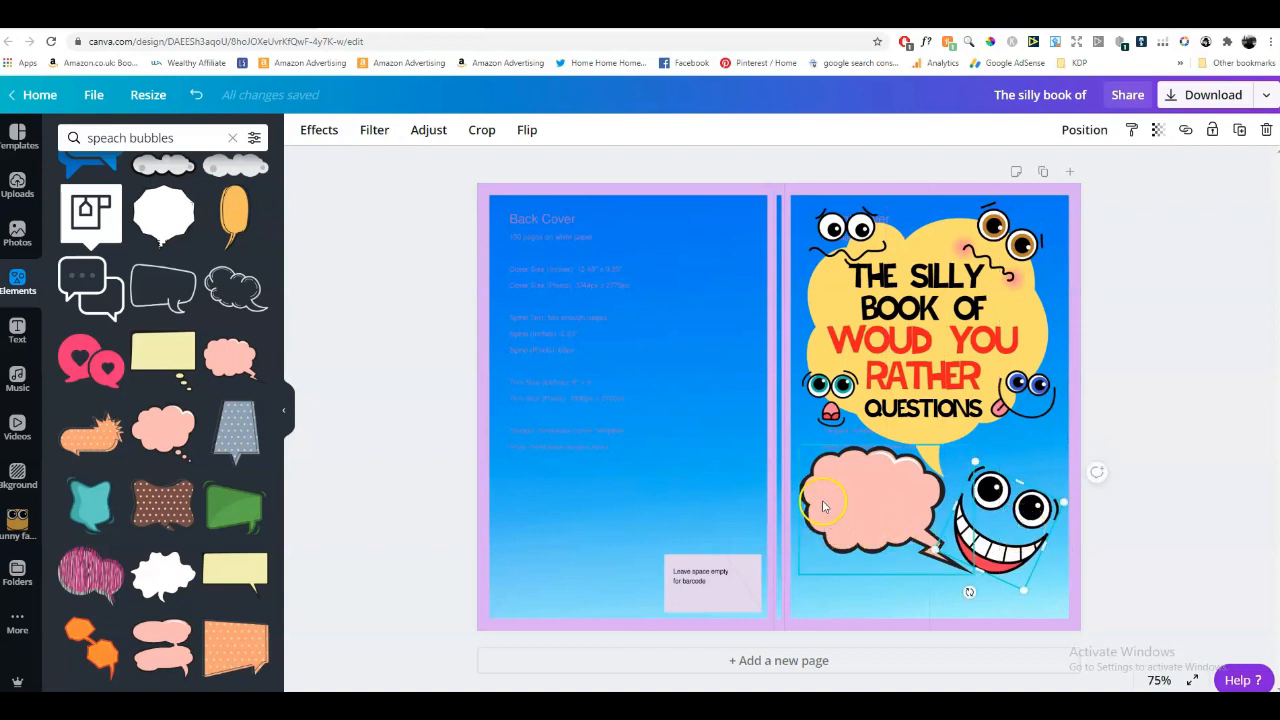
{"action": "left_click_drag", "start_coordinate": [852, 502], "coordinate": [843, 493]}
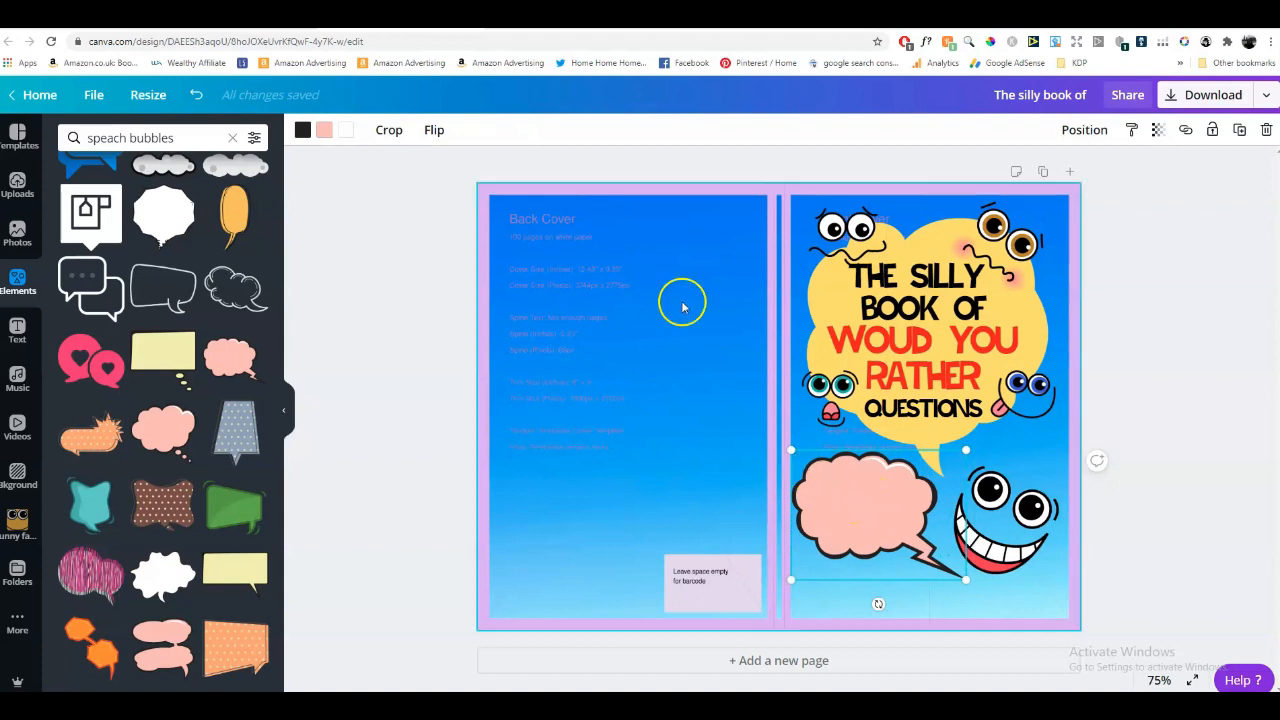
Change the small speech bubble's pink fill to the brand color #fc7782.
{"action": "left_click", "coordinate": [323, 130]}
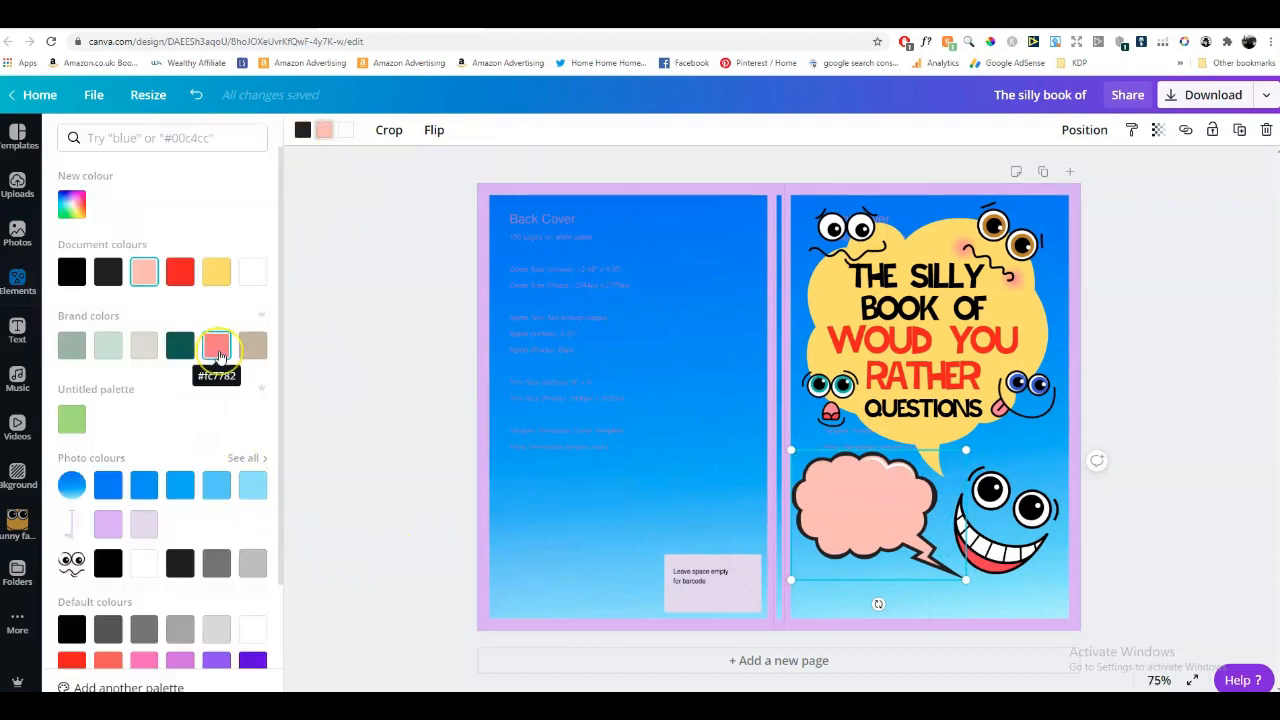
{"action": "left_click", "coordinate": [220, 355]}
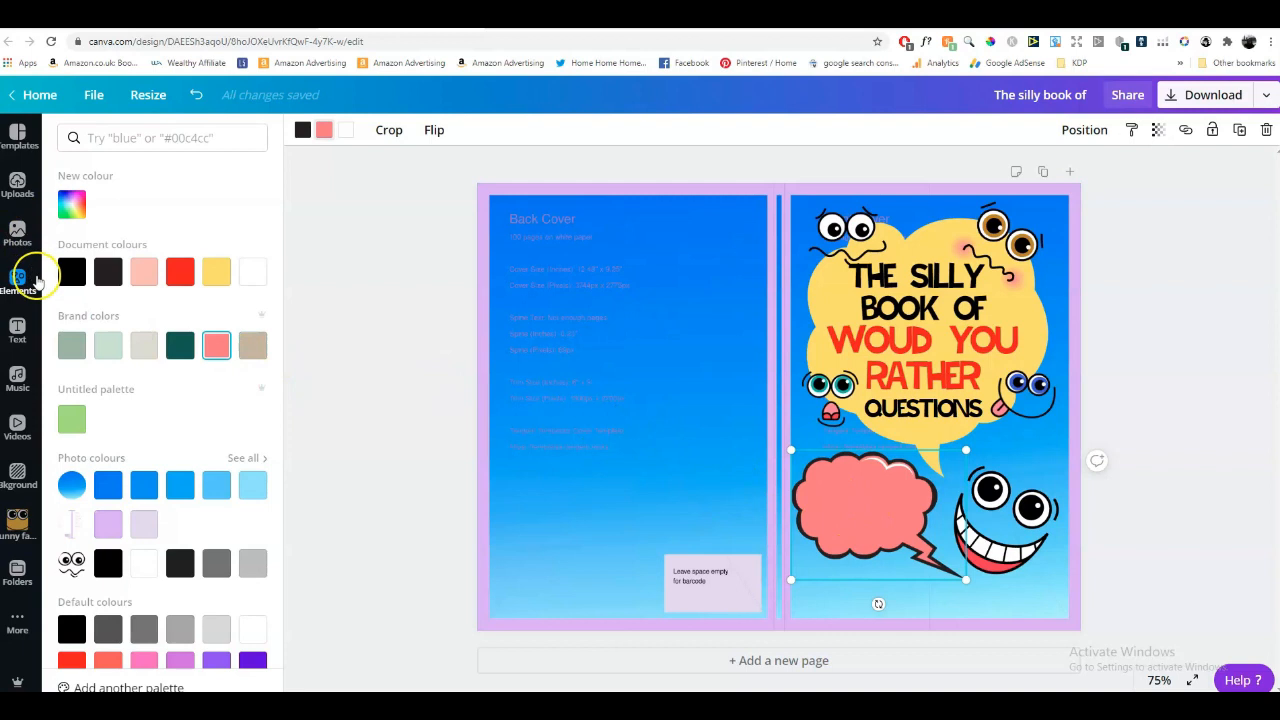
Add a heading inside the pink speech bubble reading "FOR KIDS" and "AGES 6 - 12" on two lines.
{"action": "left_click", "coordinate": [18, 330]}
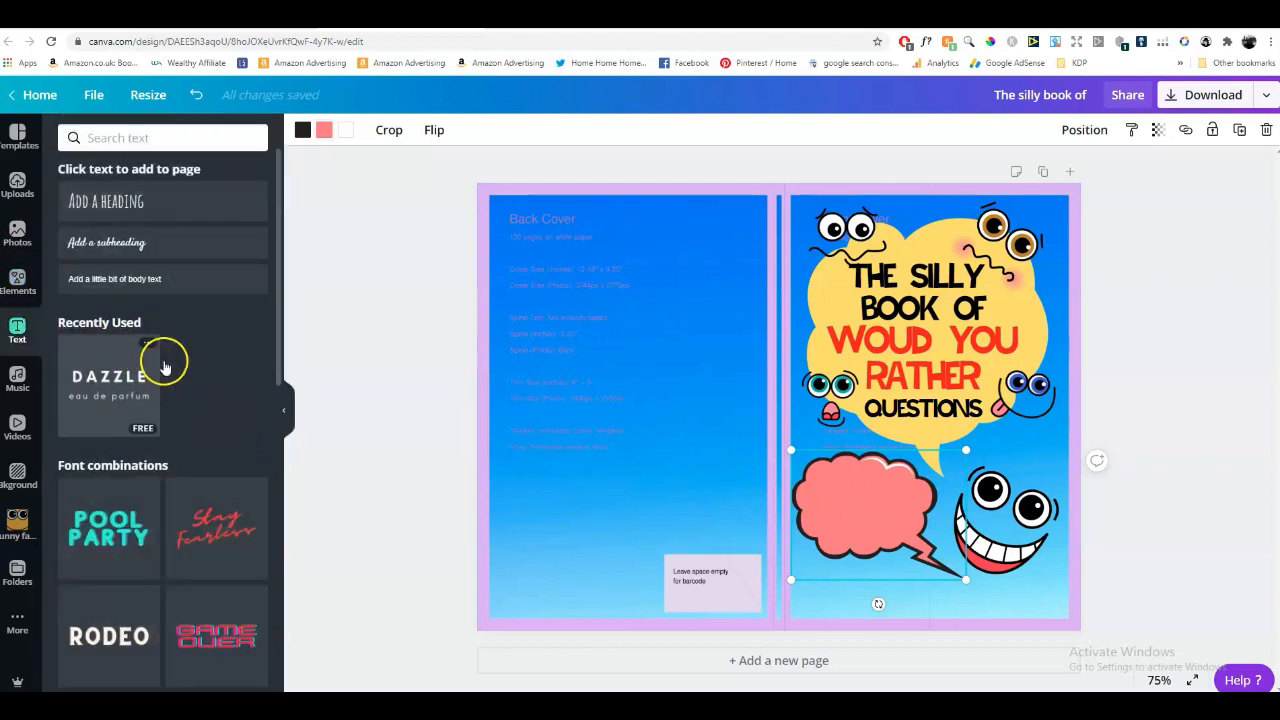
{"action": "left_click", "coordinate": [125, 201]}
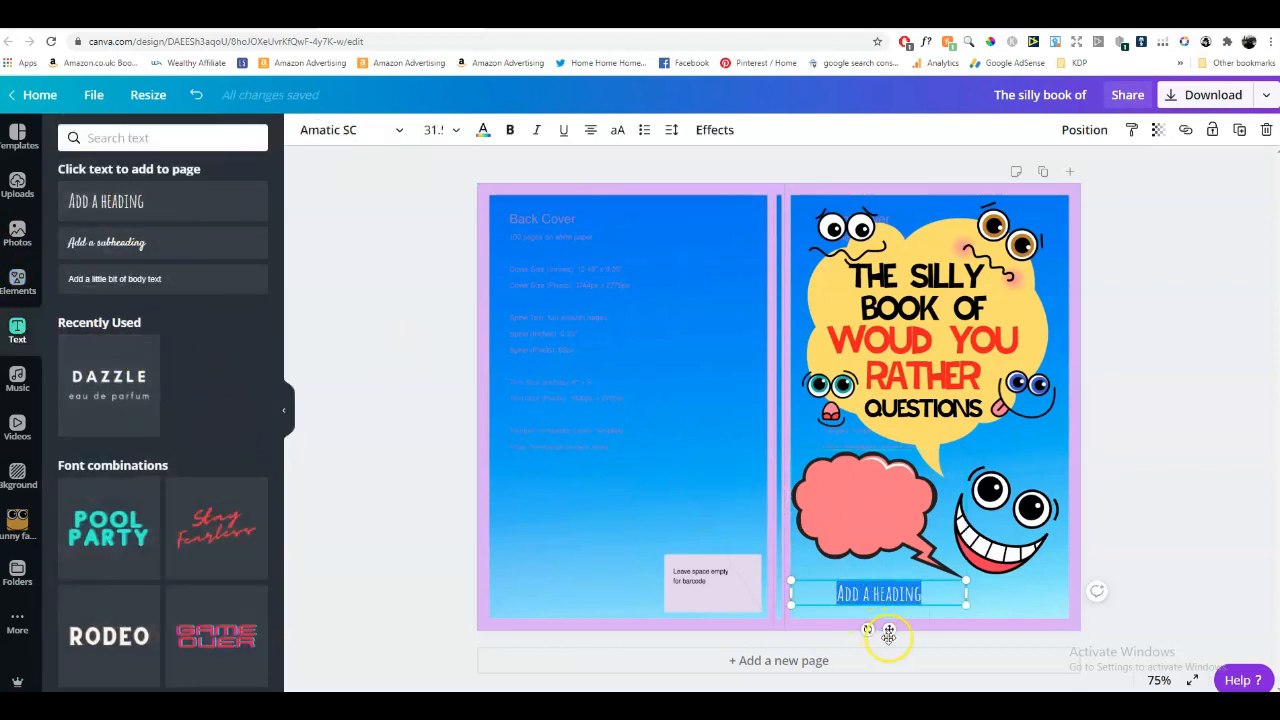
{"action": "left_click_drag", "start_coordinate": [888, 631], "coordinate": [862, 534]}
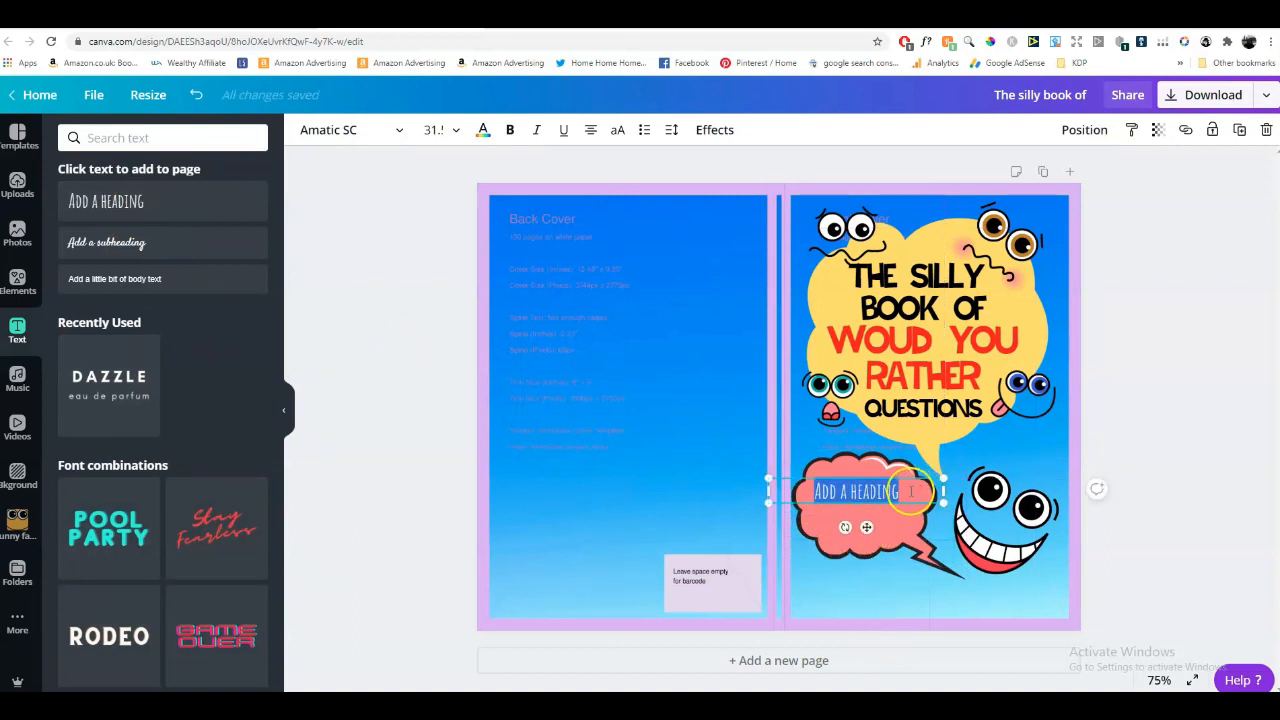
{"action": "type", "text": "FOR K"}
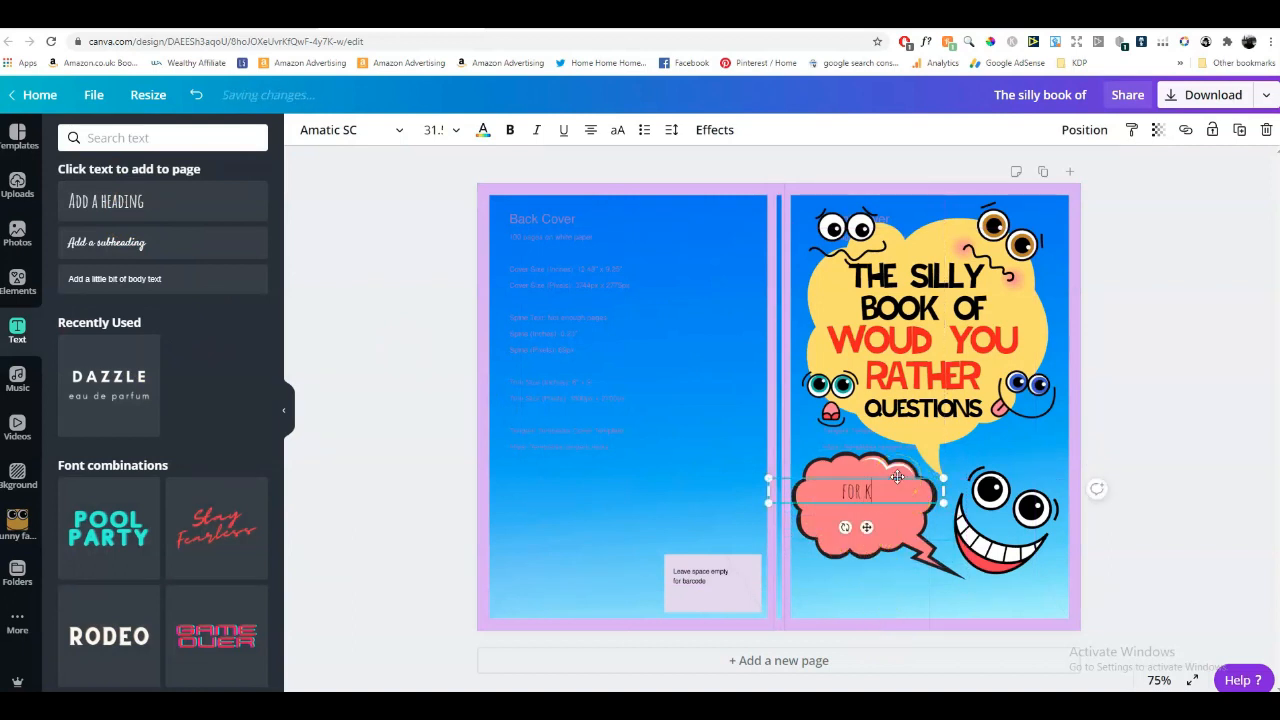
{"action": "type", "text": "IDS"}
{"action": "key", "text": "Return"}
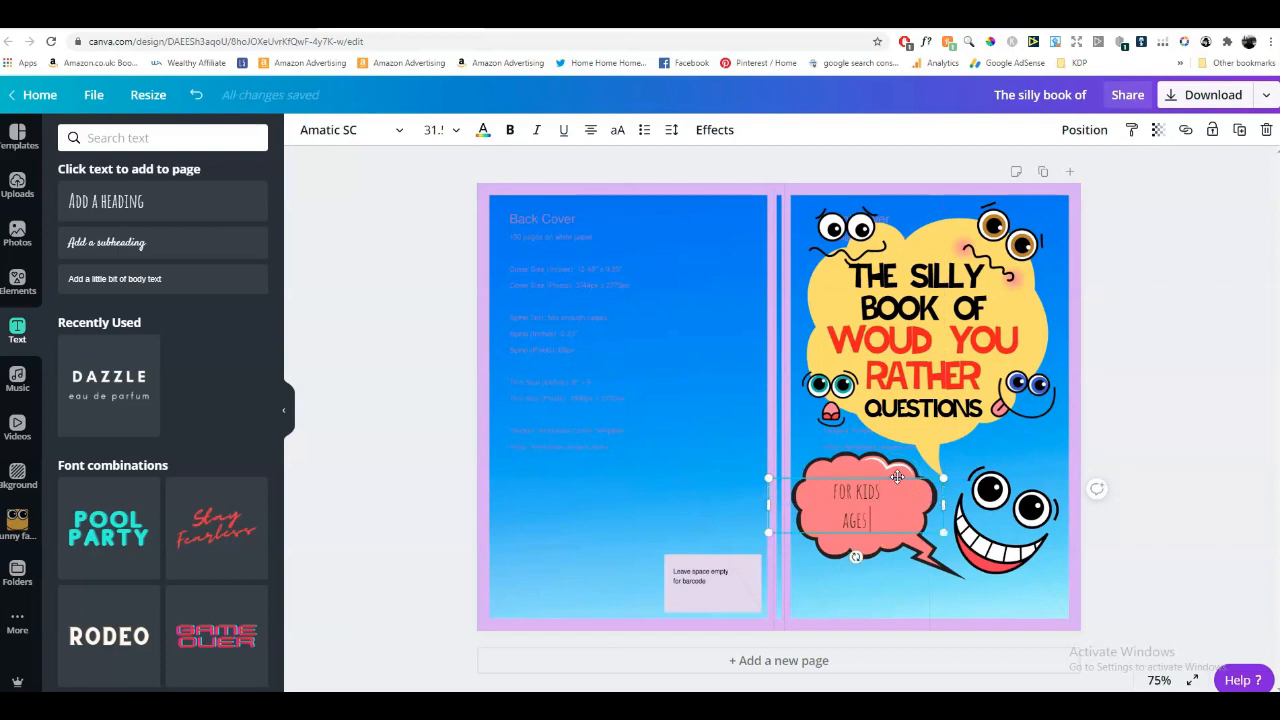
{"action": "type", "text": "AGES 6 1"}
{"action": "key", "text": "BackSpace"}
{"action": "left_click", "coordinate": [902, 474]}
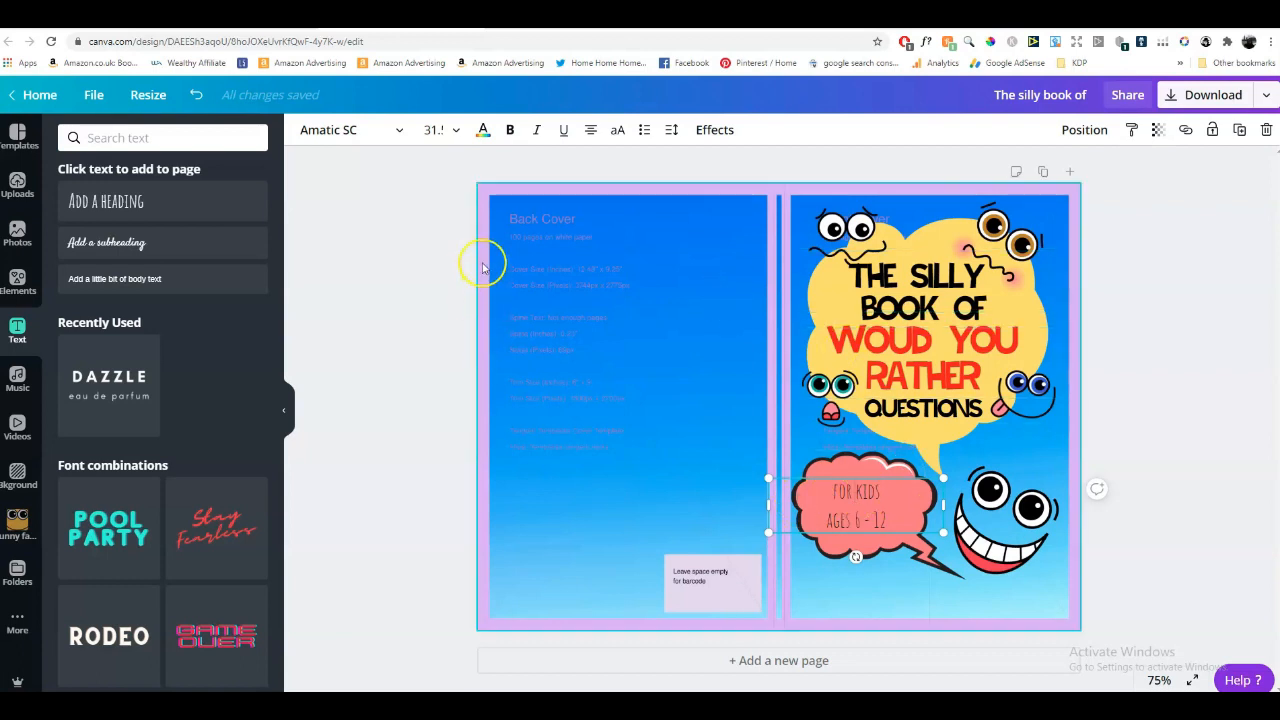
Change the font of both lines of the "FOR KIDS AGES 6 - 12" text to Children One.
{"action": "left_click", "coordinate": [400, 132]}
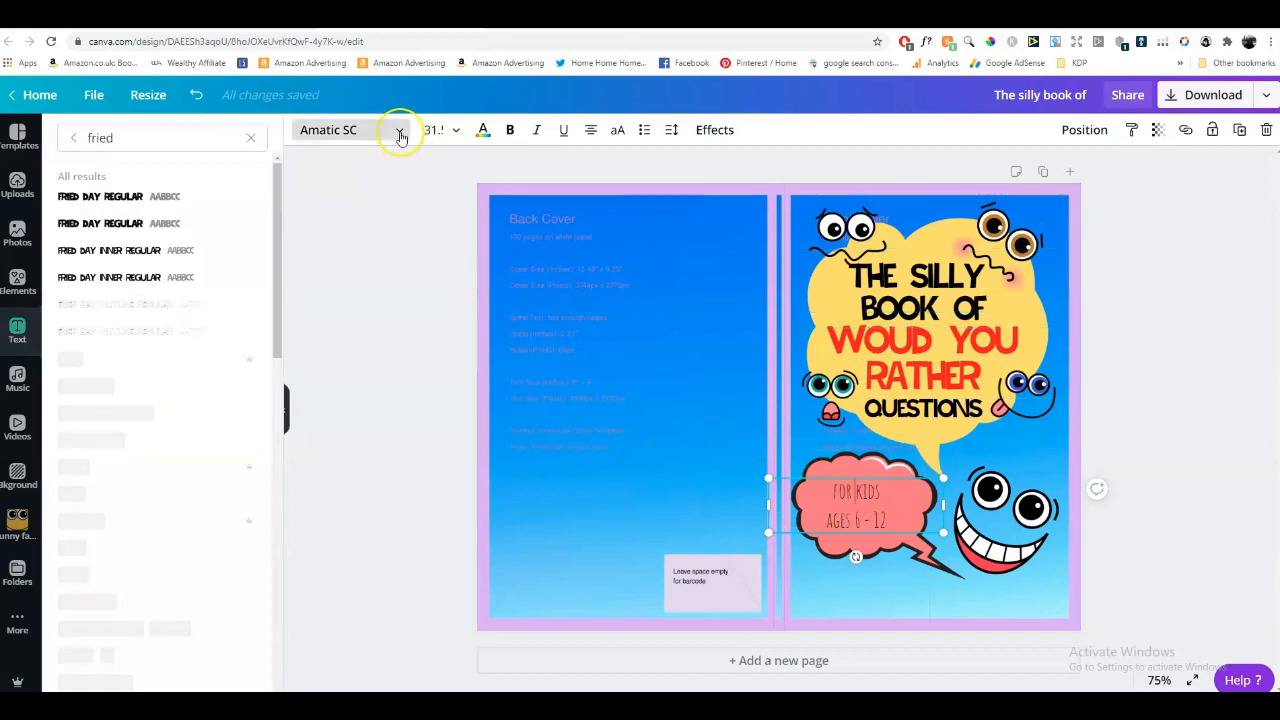
{"action": "double_click", "coordinate": [200, 137]}
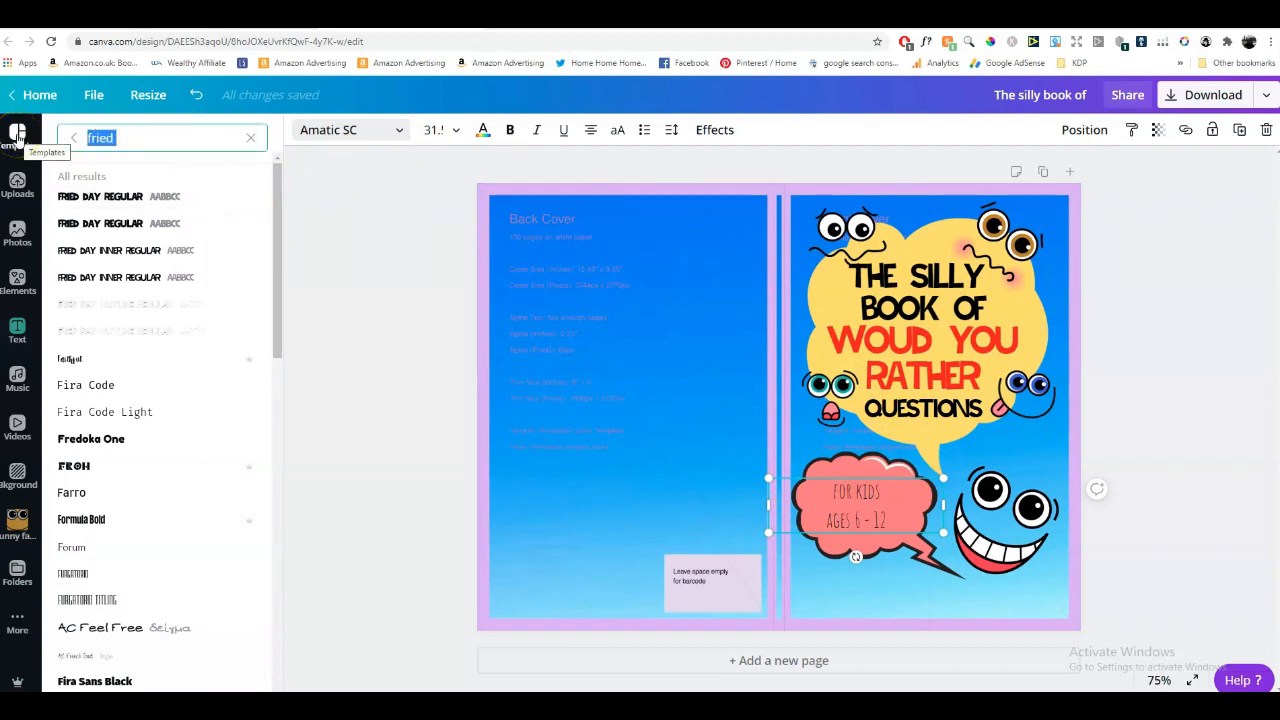
{"action": "type", "text": "chil"}
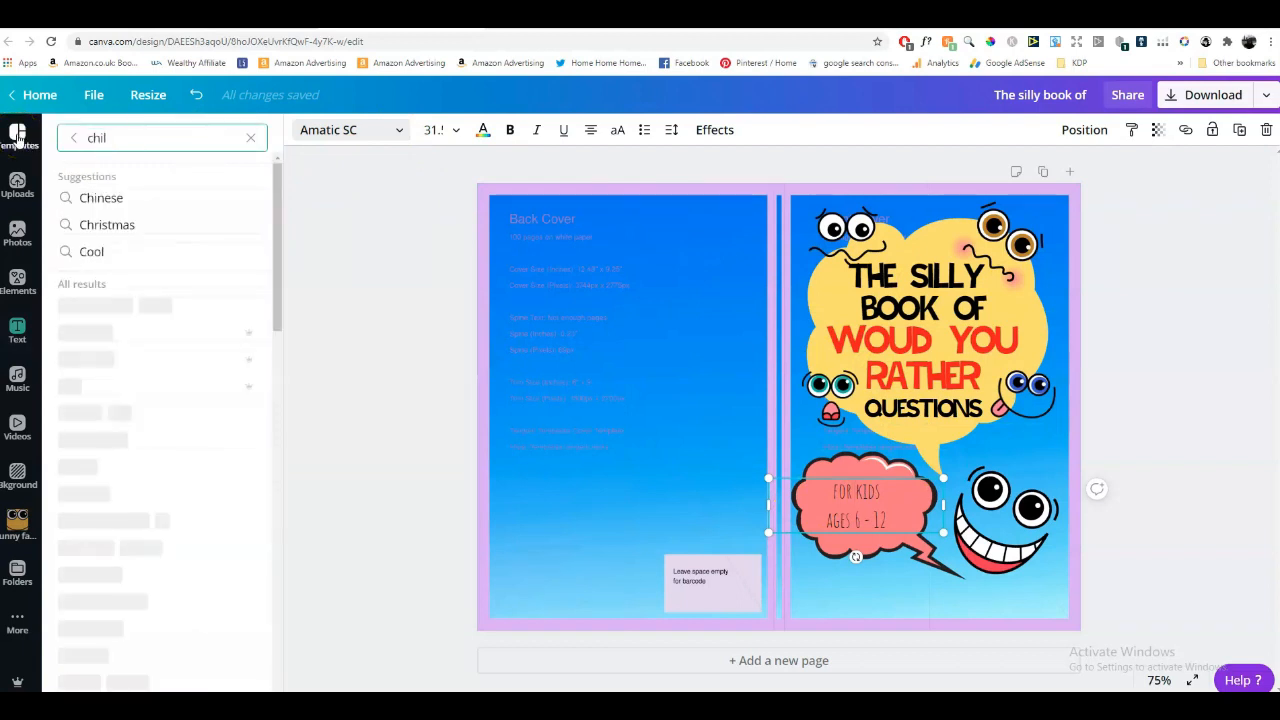
{"action": "type", "text": "dren"}
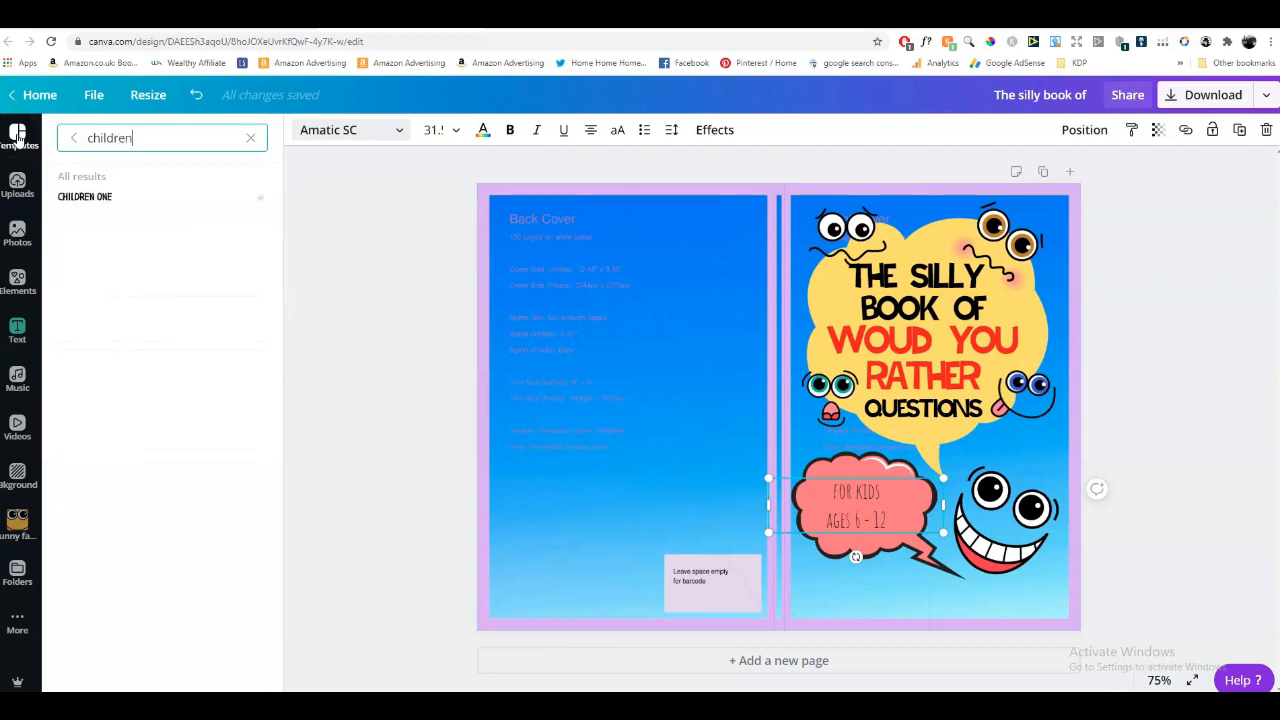
{"action": "left_click", "coordinate": [80, 196]}
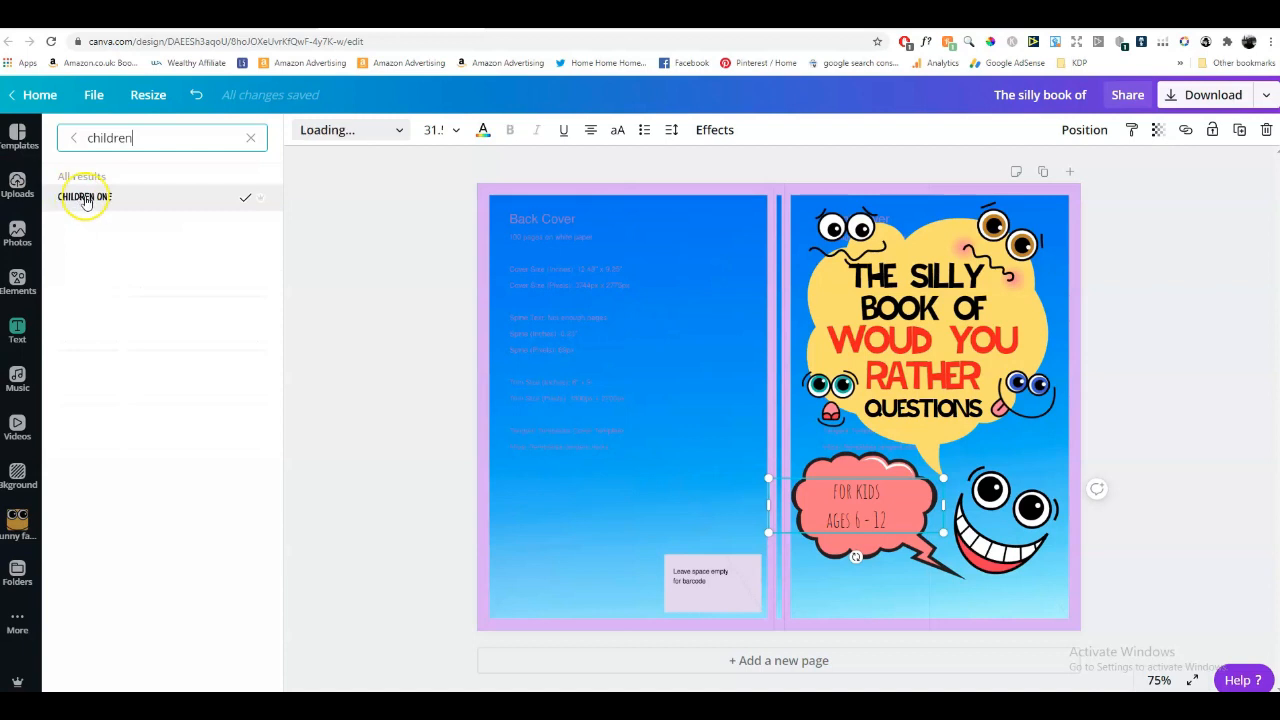
{"action": "left_click_drag", "start_coordinate": [890, 520], "coordinate": [812, 517]}
{"action": "left_click", "coordinate": [100, 196]}
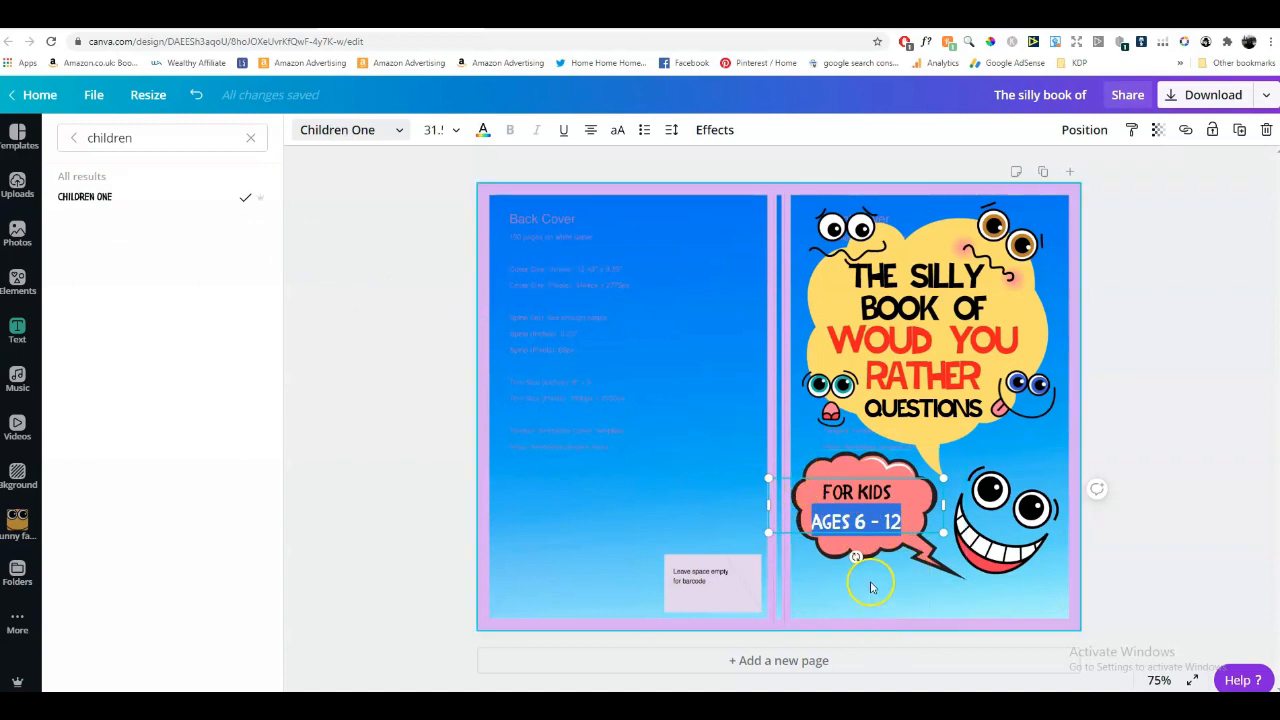
{"action": "left_click", "coordinate": [870, 588]}
Color both lines of the "FOR KIDS AGES 6 - 12" text white.
{"action": "left_click_drag", "start_coordinate": [866, 520], "coordinate": [811, 479]}
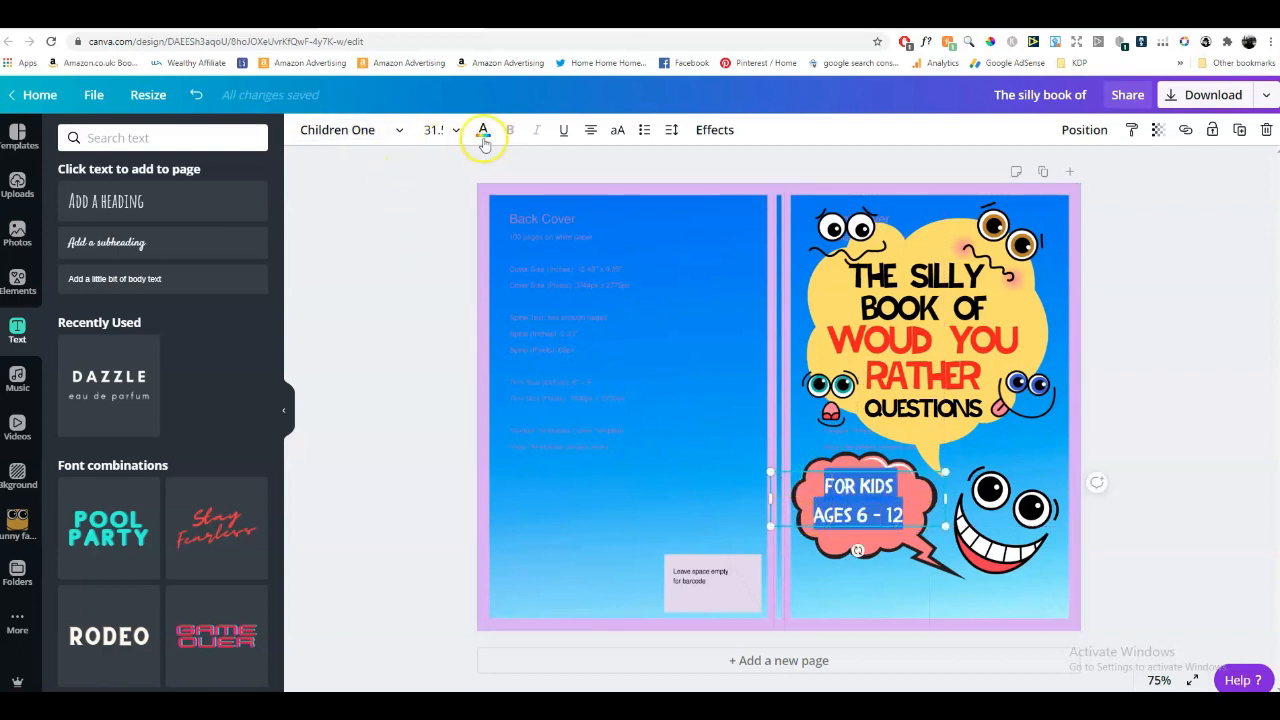
{"action": "left_click", "coordinate": [483, 130]}
{"action": "left_click", "coordinate": [142, 565]}
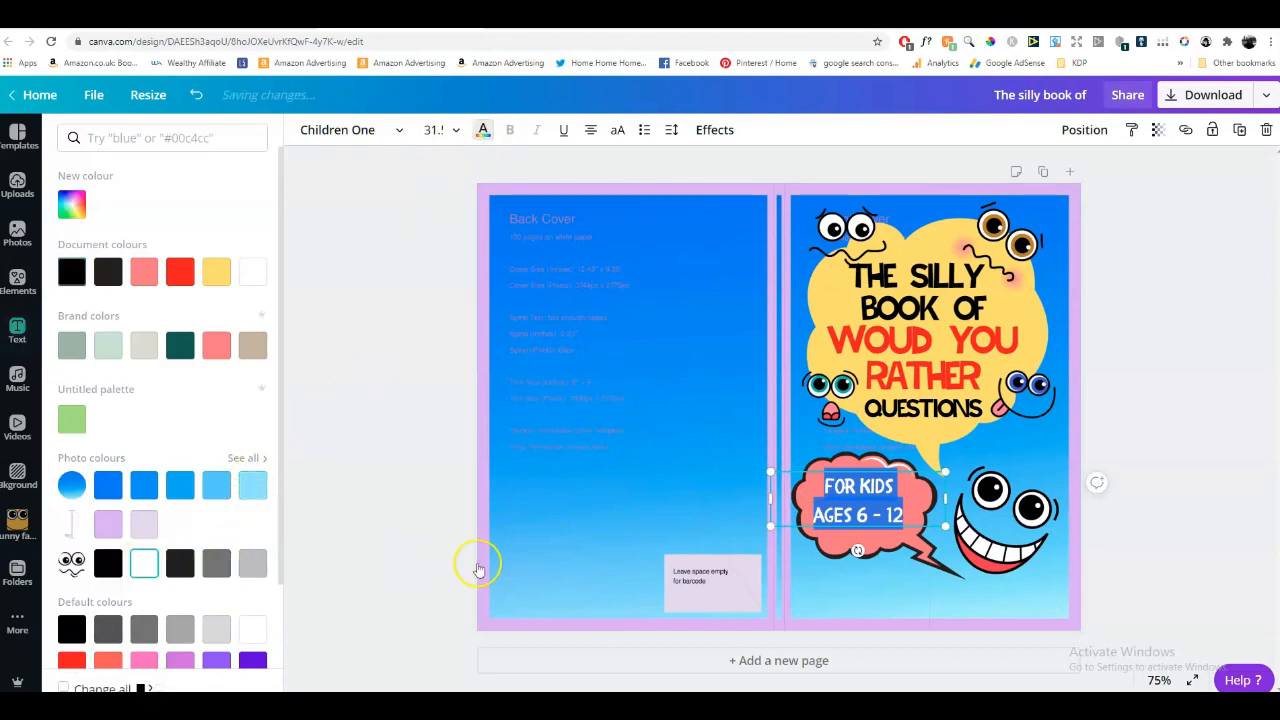
{"action": "left_click", "coordinate": [852, 593]}
Set the "FOR KIDS AGES 6 - 12" text to size 36 and center it in the pink speech bubble.
{"action": "left_click_drag", "start_coordinate": [868, 488], "coordinate": [874, 490]}
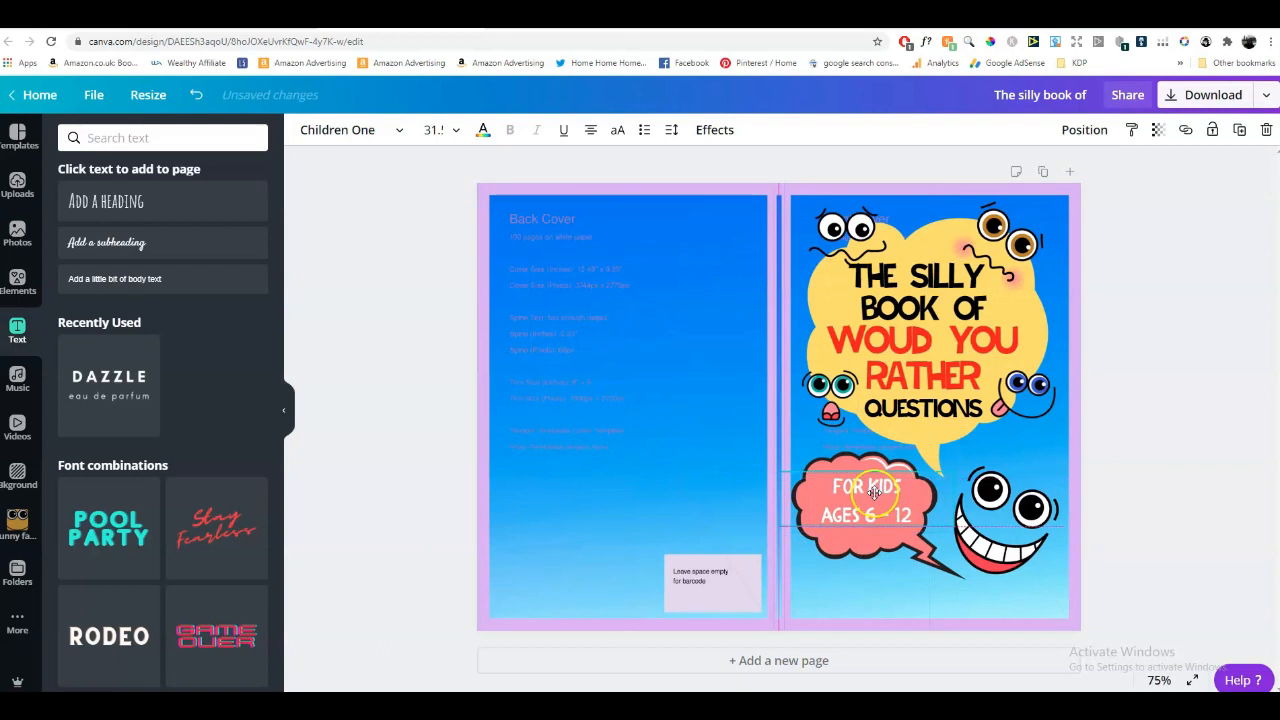
{"action": "left_click", "coordinate": [886, 603]}
{"action": "left_click", "coordinate": [875, 495]}
{"action": "left_click_drag", "start_coordinate": [878, 508], "coordinate": [873, 504]}
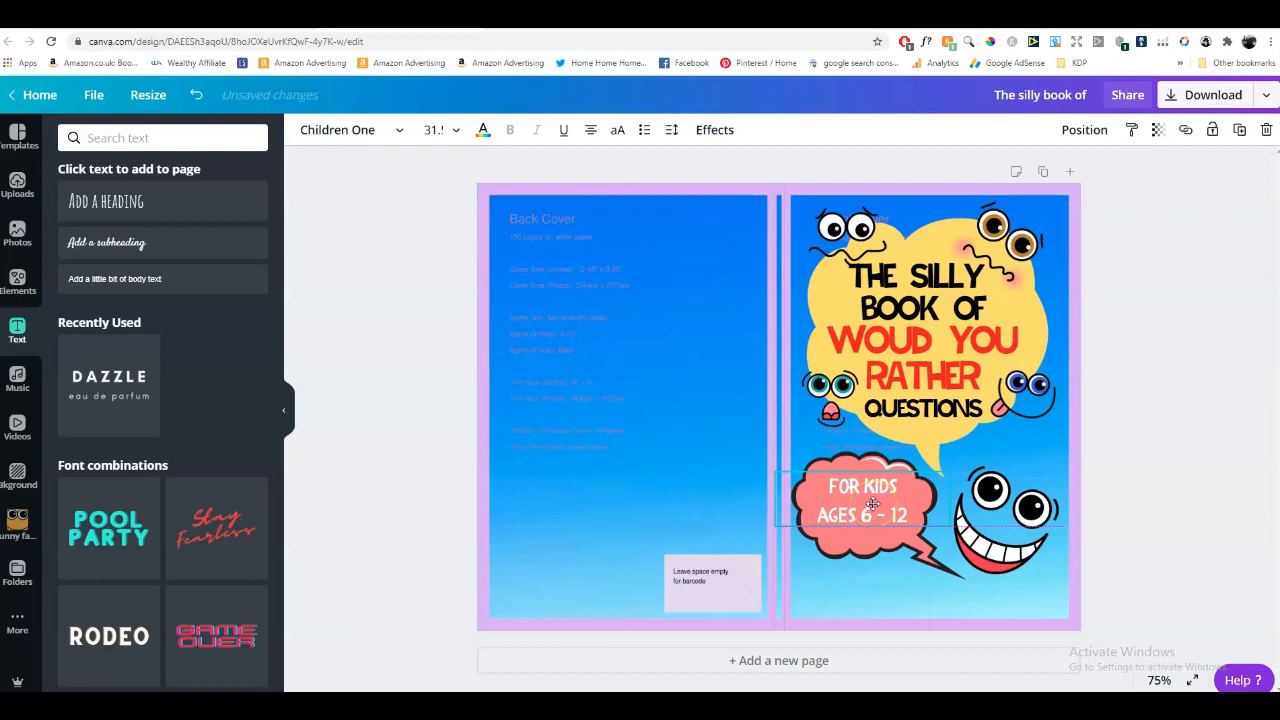
{"action": "left_click", "coordinate": [440, 129]}
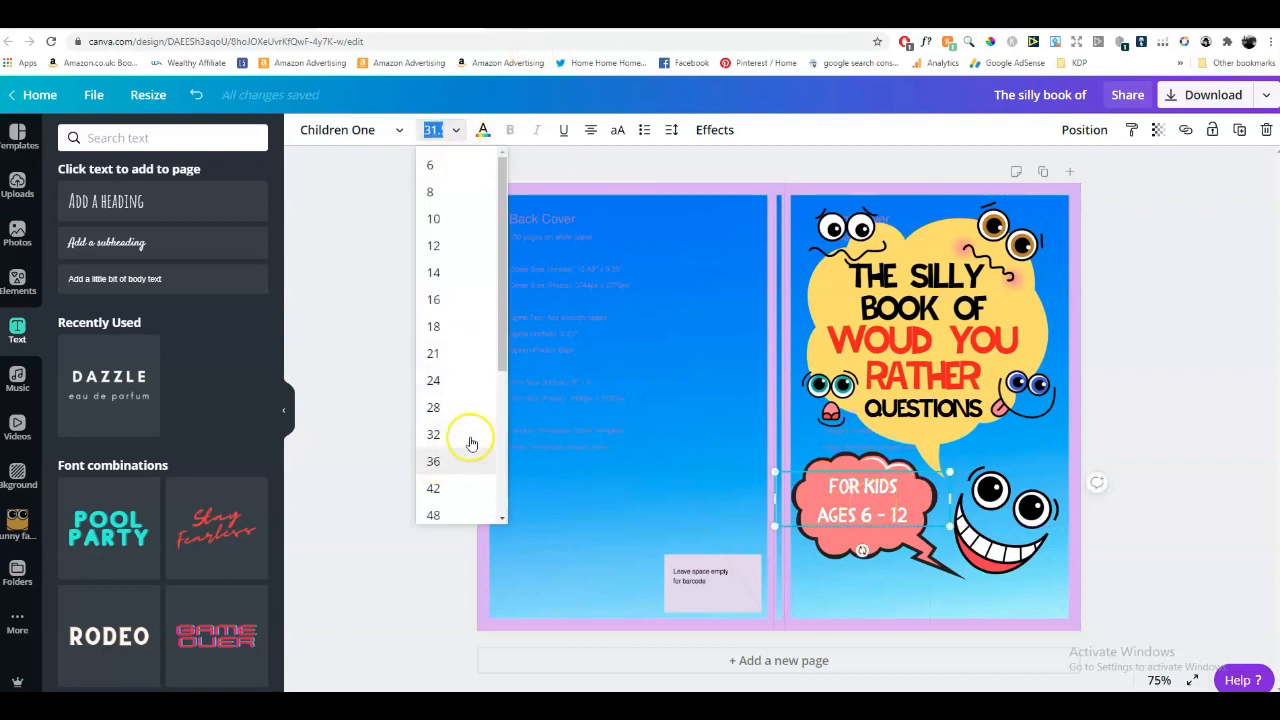
{"action": "left_click", "coordinate": [451, 460]}
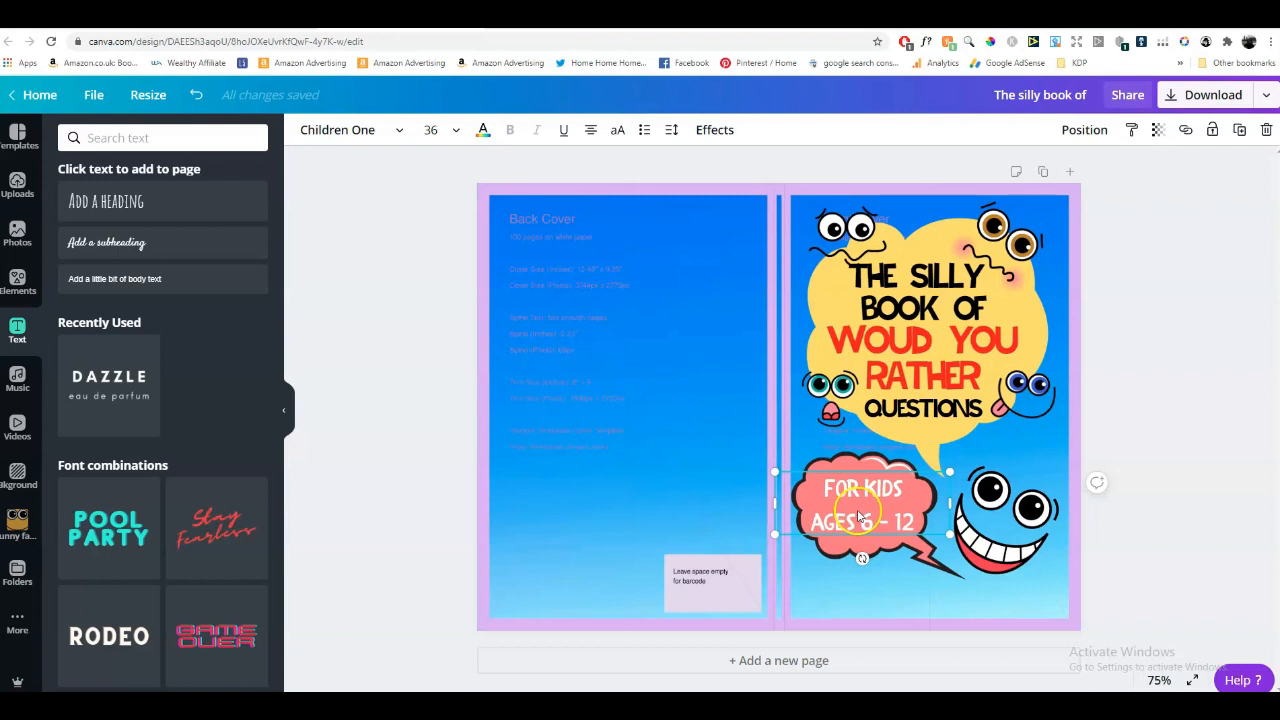
{"action": "left_click_drag", "start_coordinate": [858, 516], "coordinate": [857, 508]}
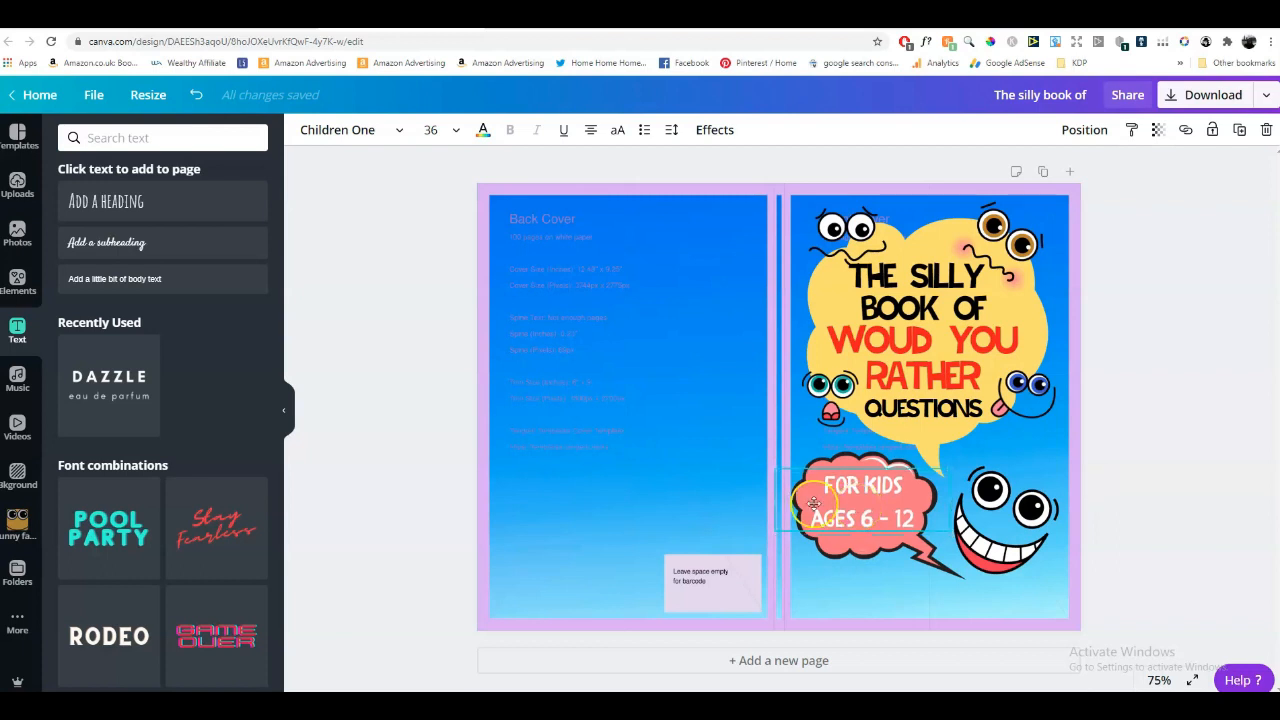
{"action": "left_click", "coordinate": [577, 459]}
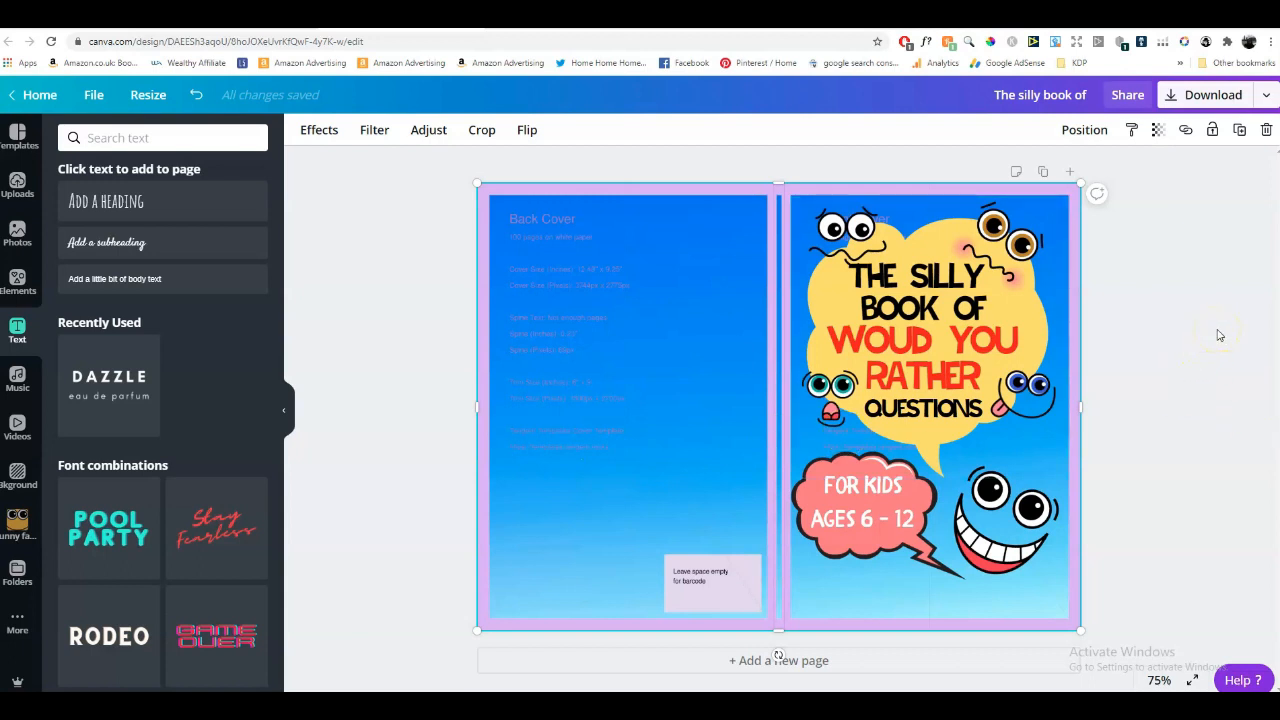
Shift the grinning face slightly down and right, and move the pink speech bubble with its text slightly up and right.
{"action": "left_click_drag", "start_coordinate": [1014, 552], "coordinate": [1018, 563]}
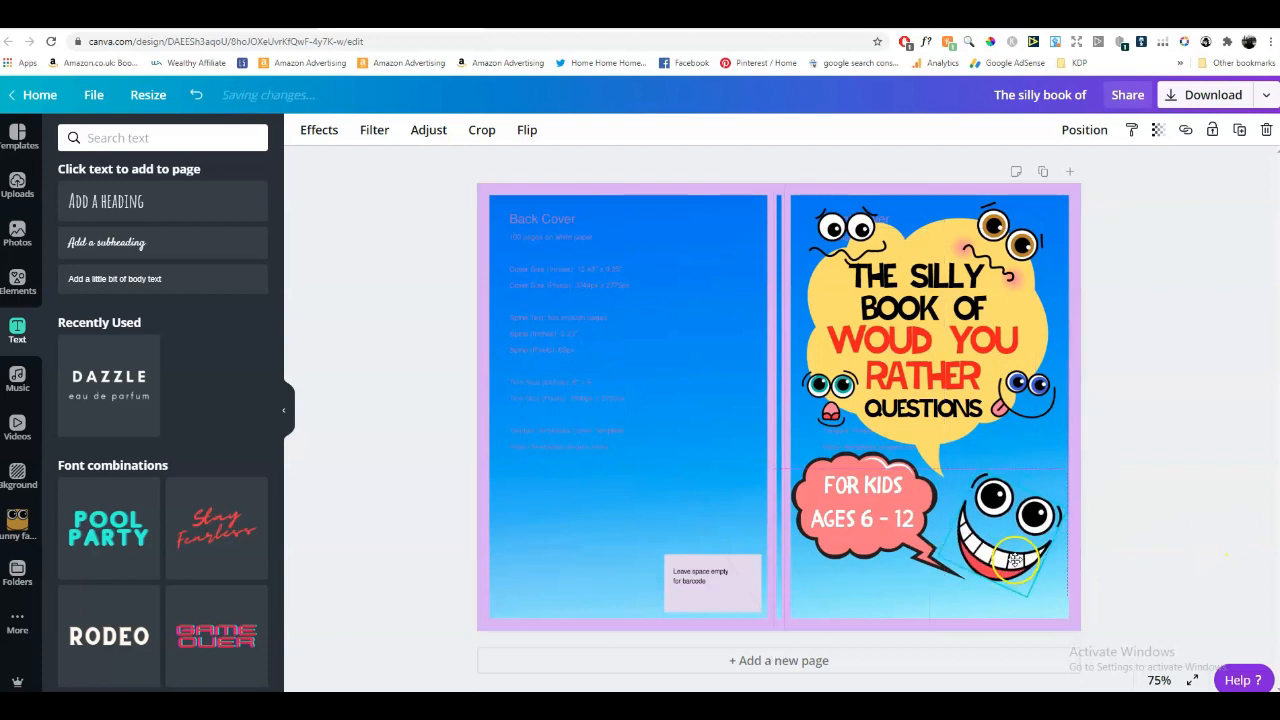
{"action": "left_click", "coordinate": [890, 532]}
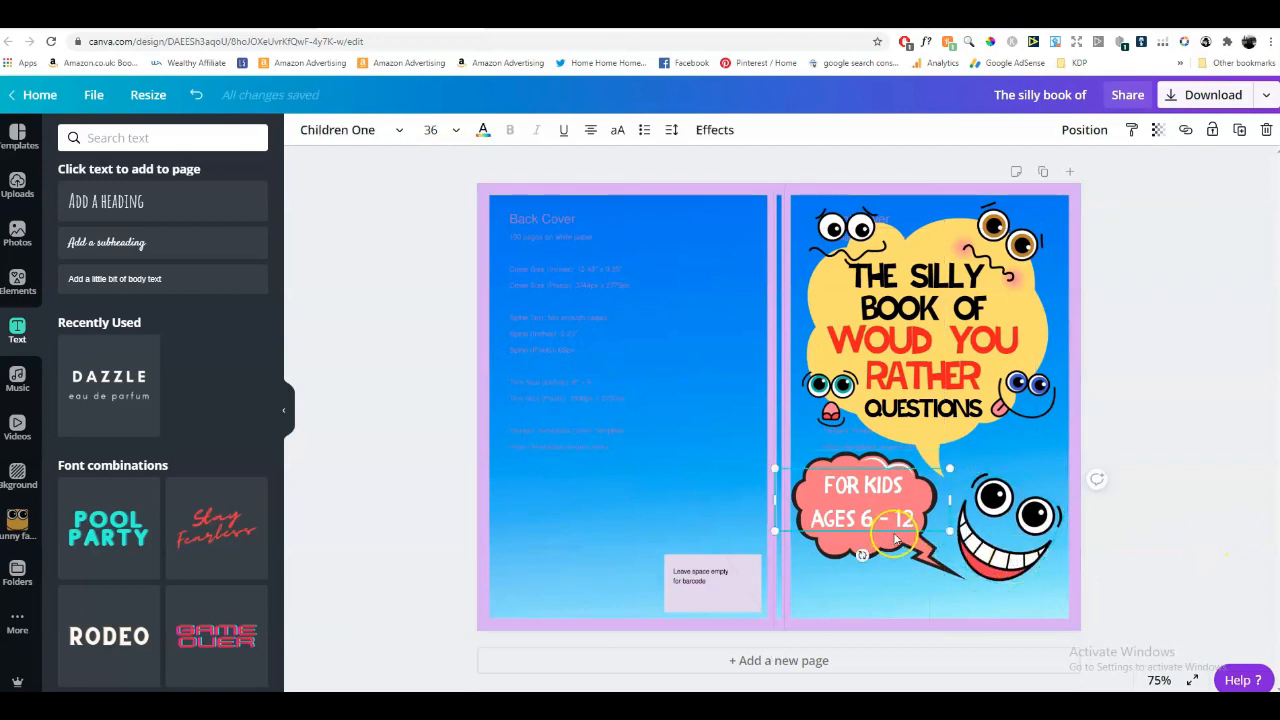
{"action": "left_click", "coordinate": [833, 538]}
{"action": "left_click_drag", "start_coordinate": [833, 538], "coordinate": [872, 508]}
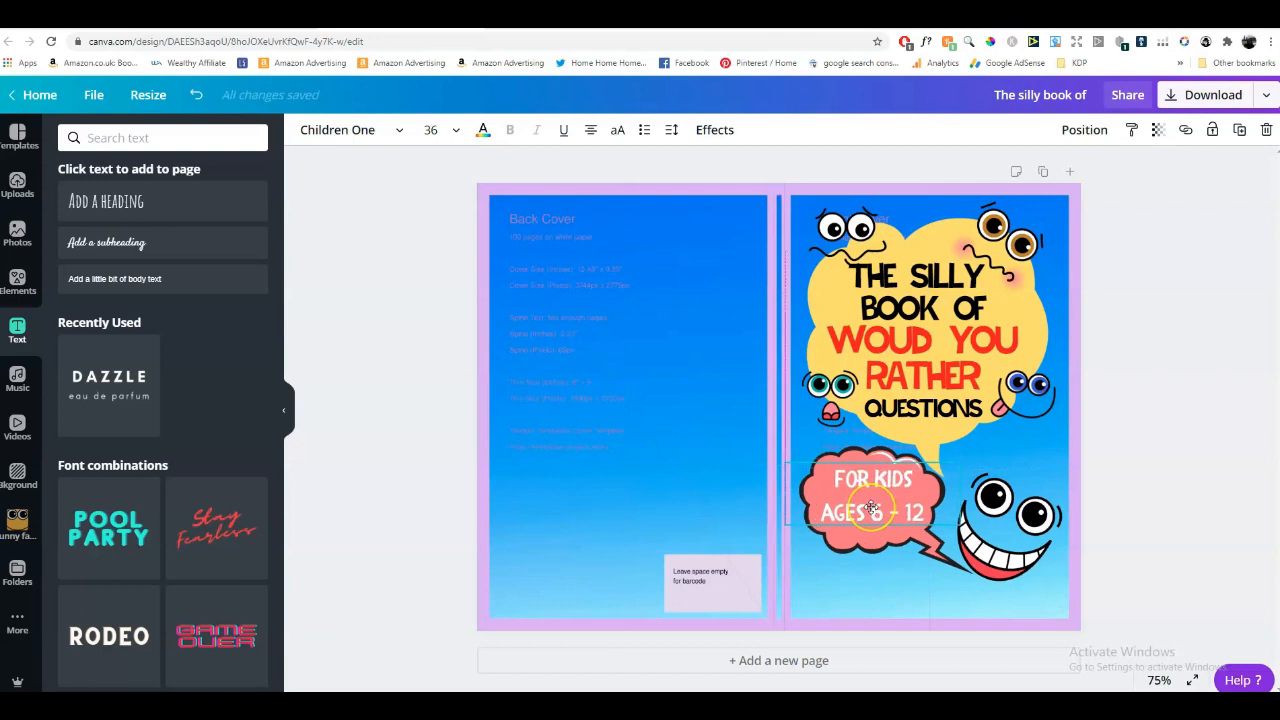
{"action": "left_click", "coordinate": [870, 592]}
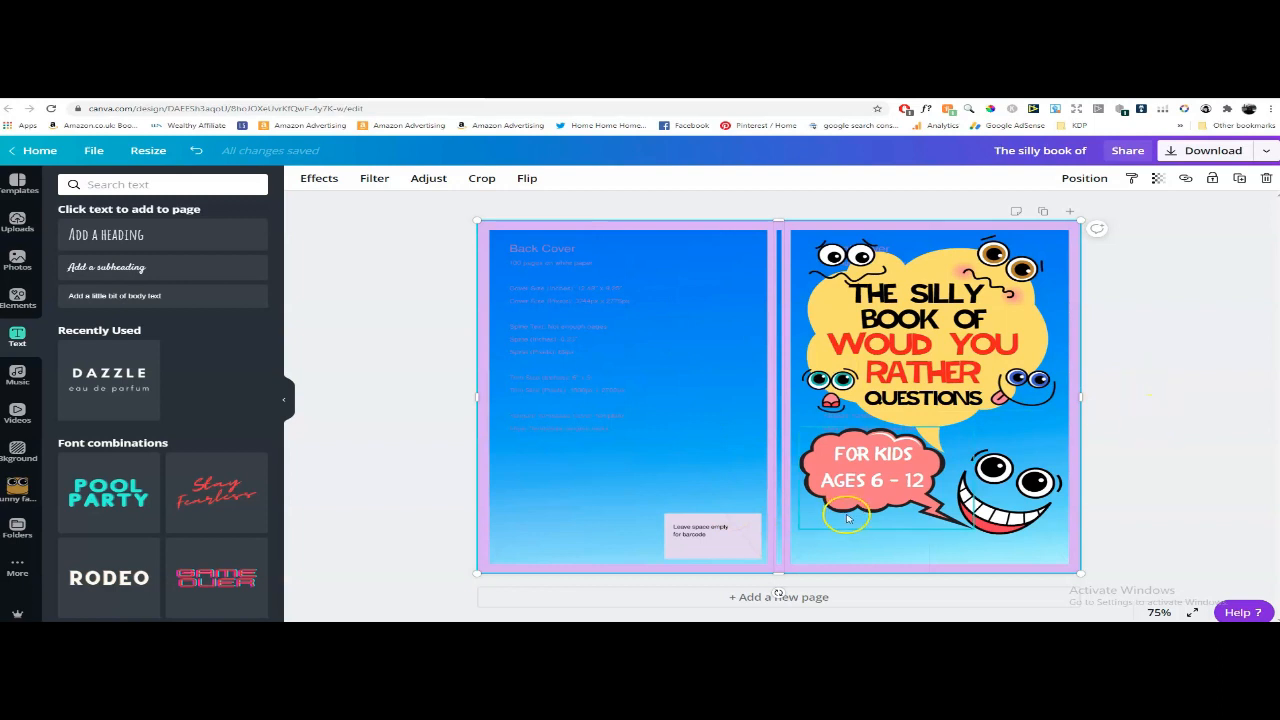
Lower the pink speech bubble with its text a little and place the grinning face right beside the tip of its tail.
{"action": "left_click_drag", "start_coordinate": [1030, 517], "coordinate": [1014, 512]}
{"action": "mouse_move", "coordinate": [876, 499]}
{"action": "left_mouse_down"}
{"action": "mouse_move", "coordinate": [867, 511]}
{"action": "mouse_move", "coordinate": [877, 505]}
{"action": "mouse_move", "coordinate": [837, 487]}
{"action": "mouse_move", "coordinate": [880, 486]}
{"action": "left_mouse_up"}
{"action": "left_click", "coordinate": [863, 483]}
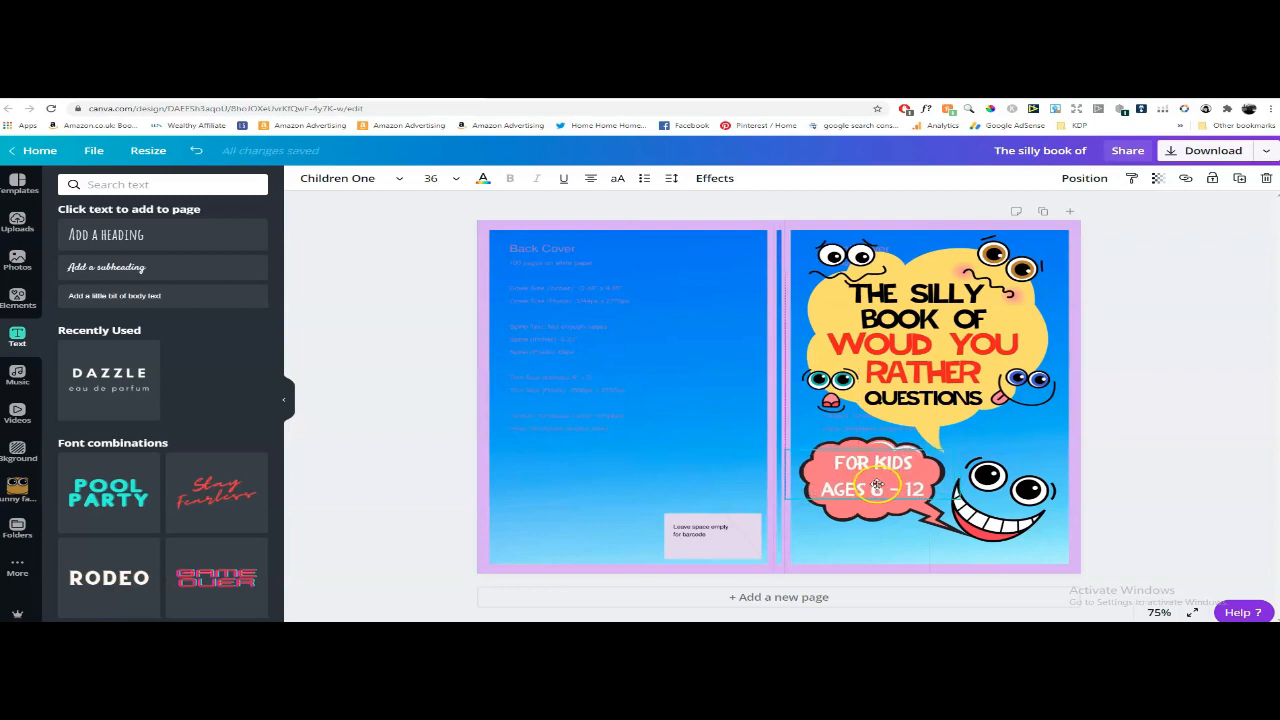
{"action": "left_click", "coordinate": [1149, 425]}
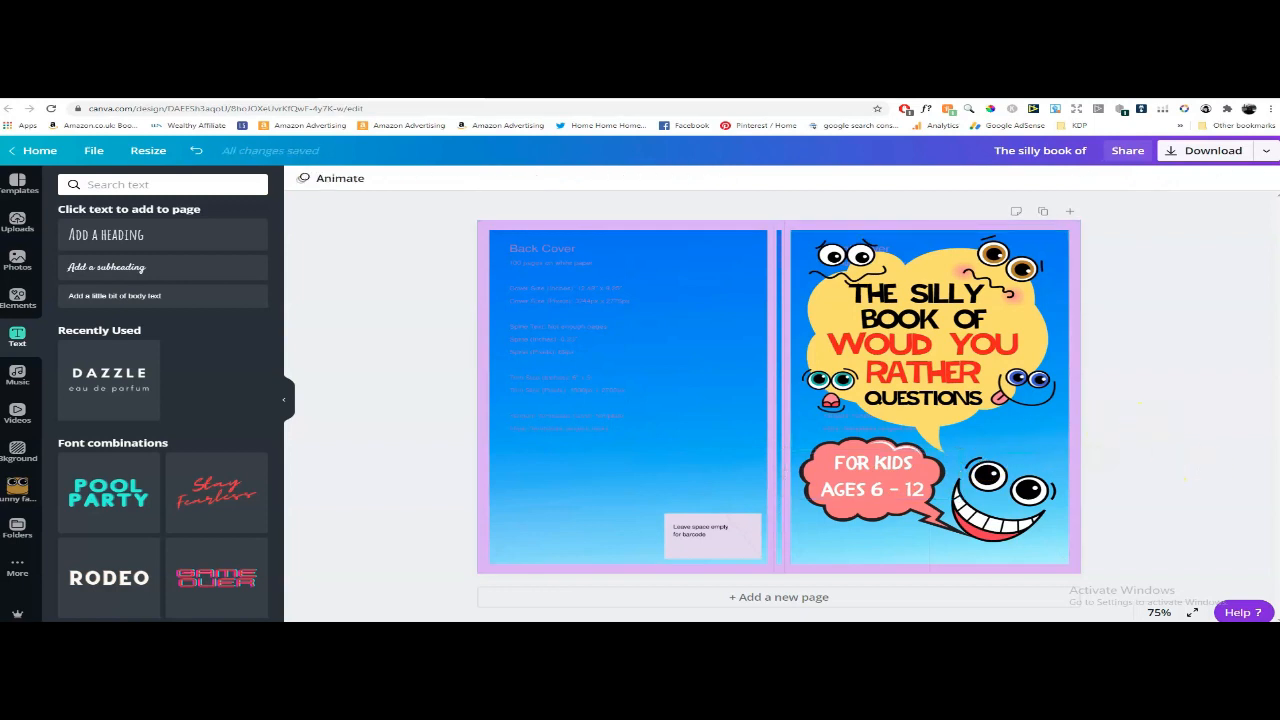
{"action": "left_click_drag", "start_coordinate": [1016, 519], "coordinate": [1021, 512]}
{"action": "left_click", "coordinate": [1178, 386]}
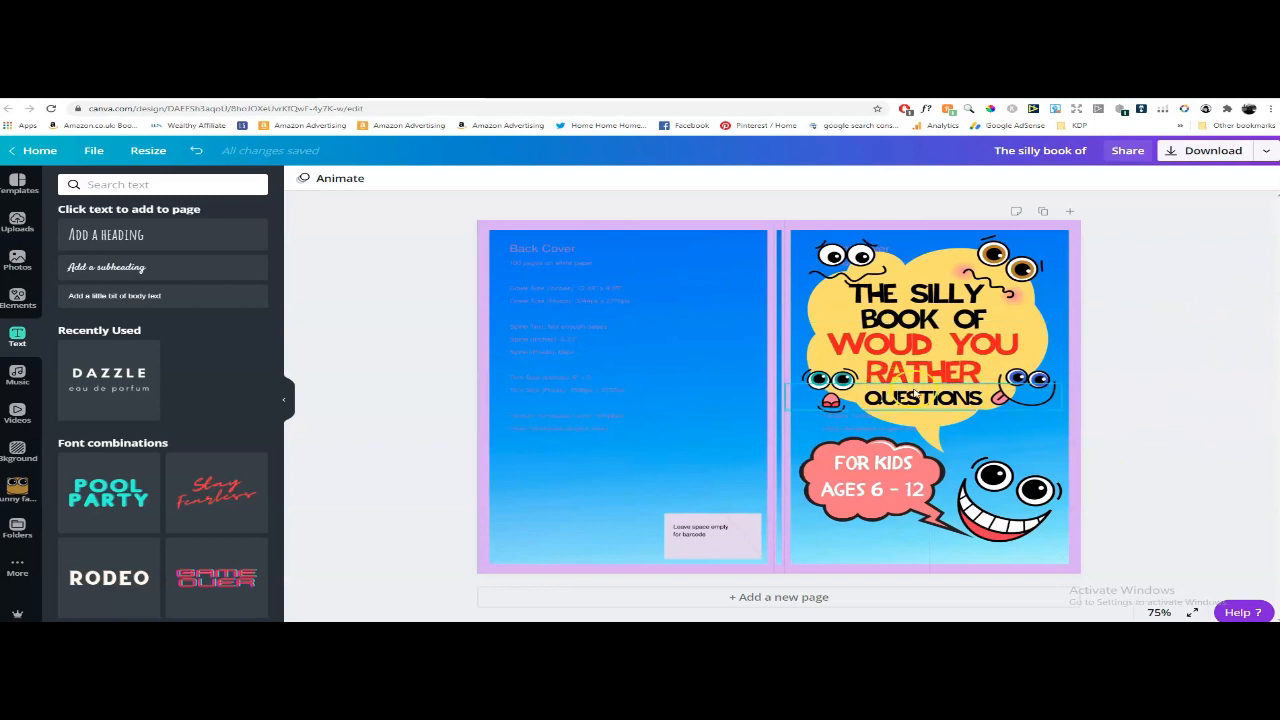
{"action": "left_click", "coordinate": [826, 404]}
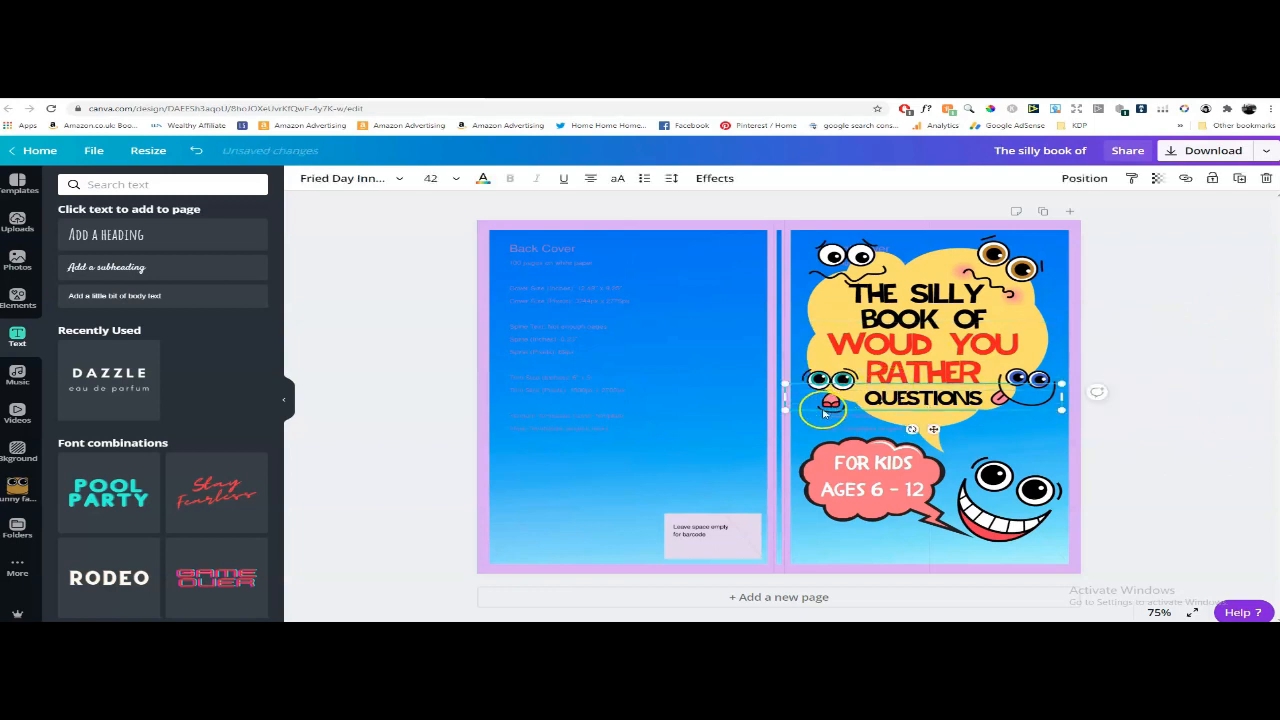
{"action": "left_click", "coordinate": [1249, 470]}
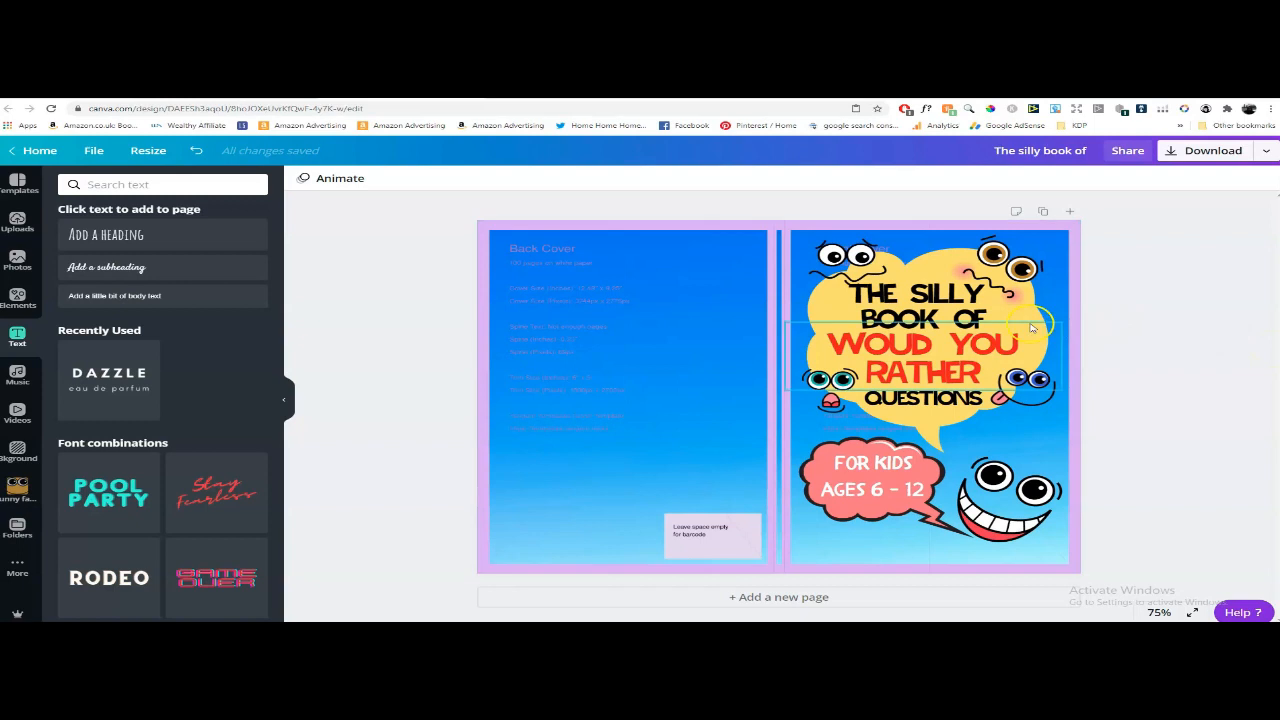
Add a heading text box to the upper part of the back cover and clear its placeholder text.
{"action": "left_click", "coordinate": [150, 238]}
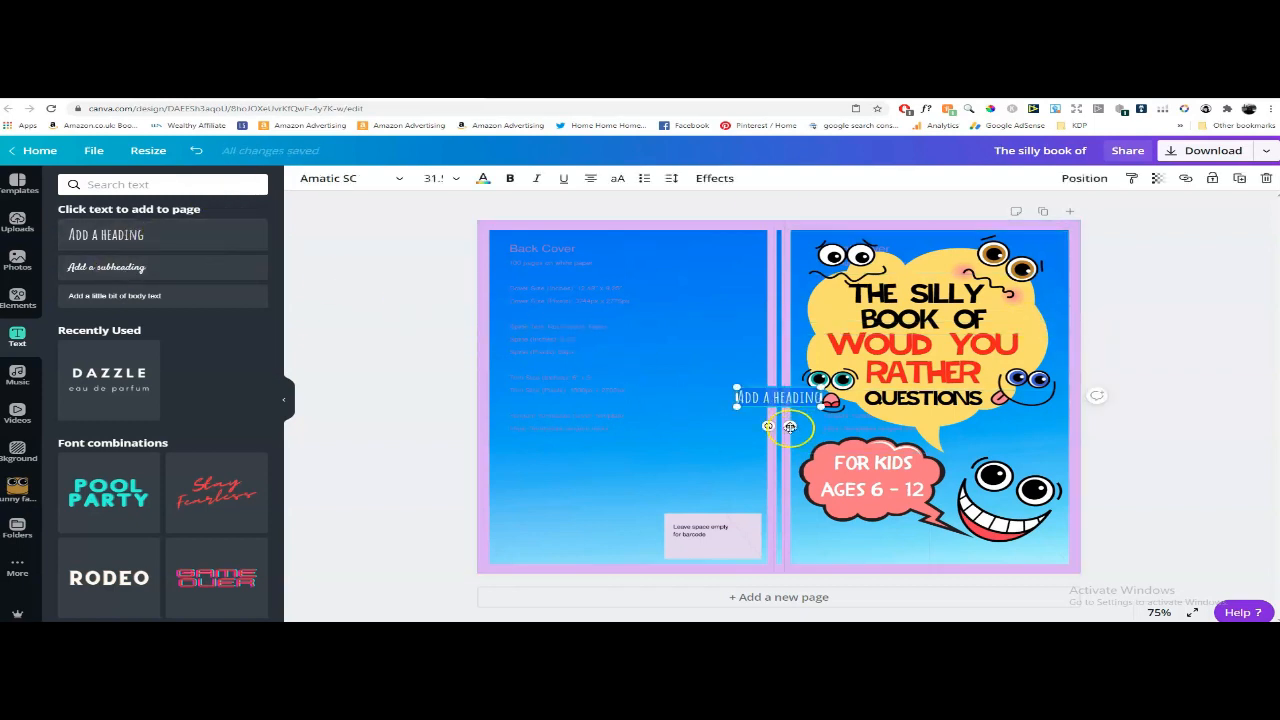
{"action": "left_click_drag", "start_coordinate": [789, 427], "coordinate": [633, 338]}
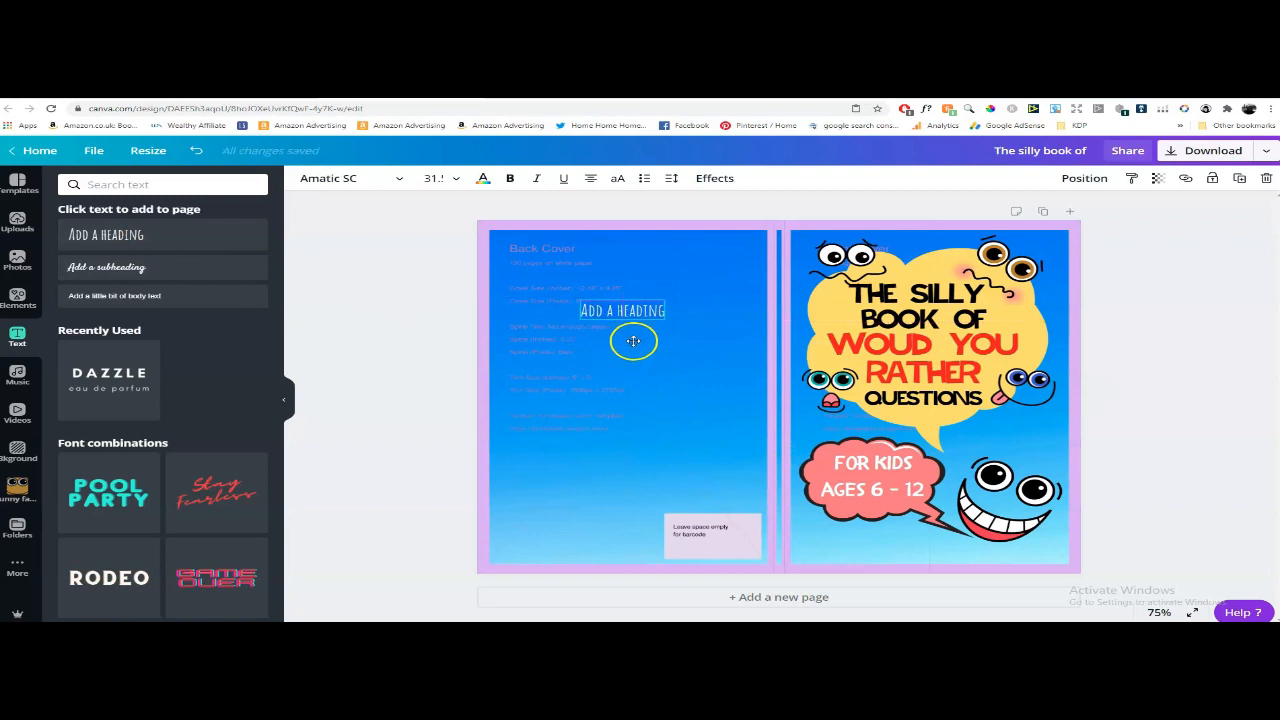
{"action": "double_click", "coordinate": [617, 308]}
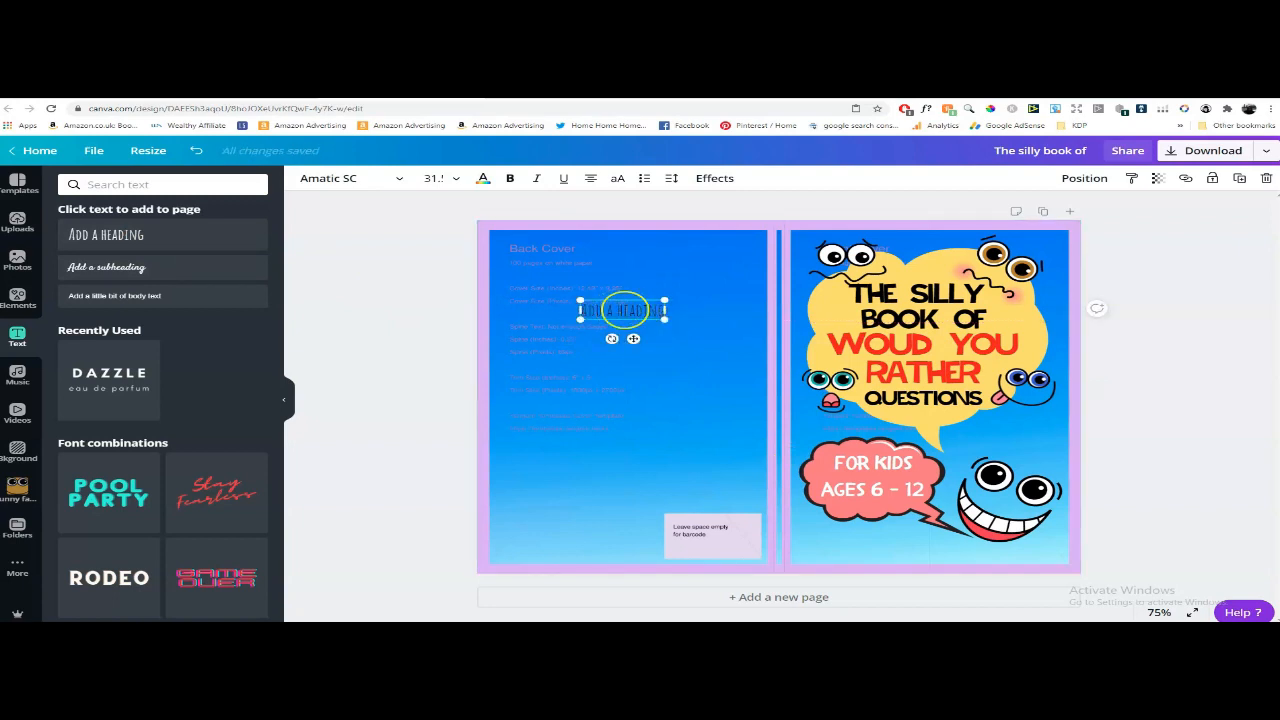
{"action": "left_click_drag", "start_coordinate": [659, 310], "coordinate": [564, 301]}
{"action": "key", "text": "BackSpace"}
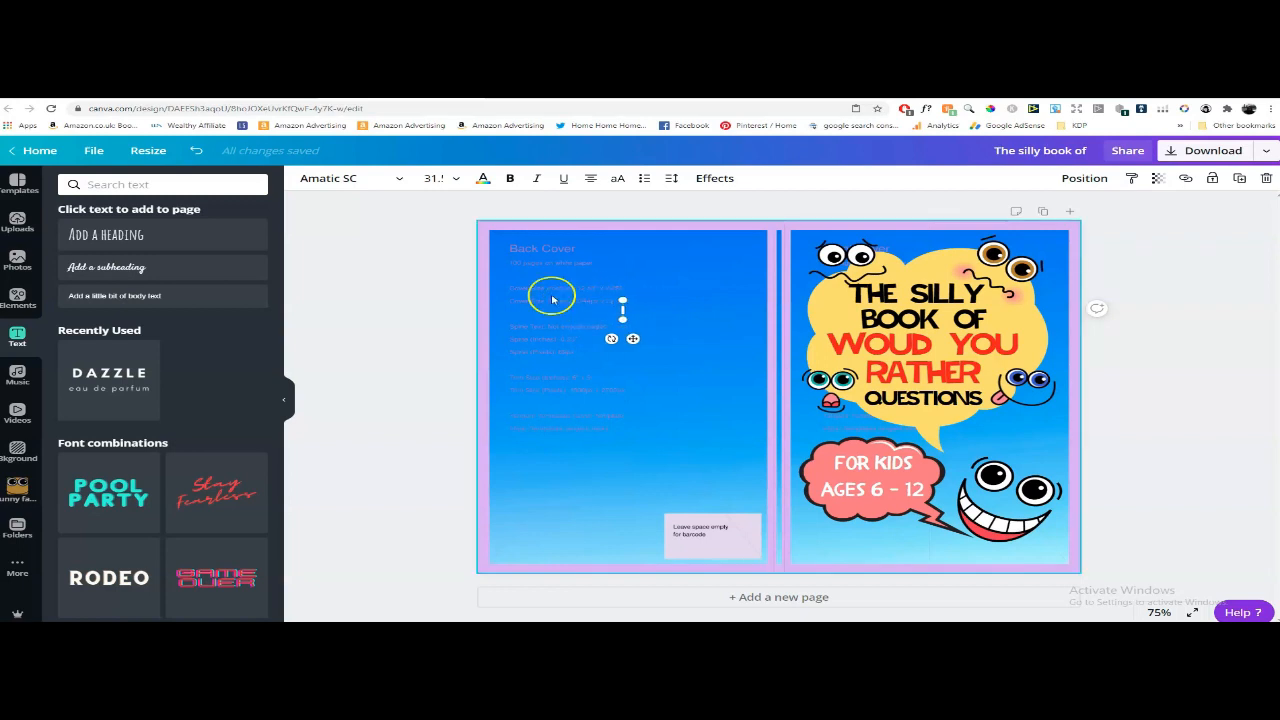
Paste the copied game description, from "The Silly Book of Would You Rather Questions" to "Above all, have fun!", into the empty back-cover heading.
{"action": "right_click", "coordinate": [622, 310]}
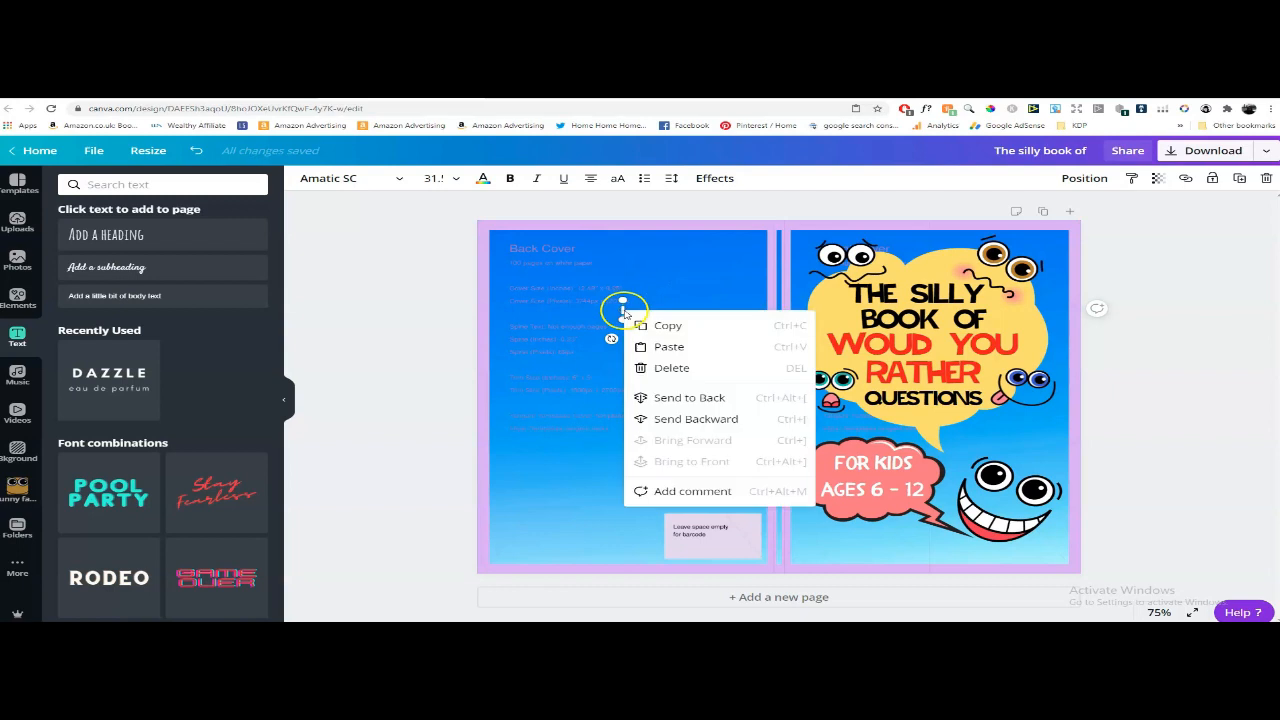
{"action": "left_click", "coordinate": [660, 348]}
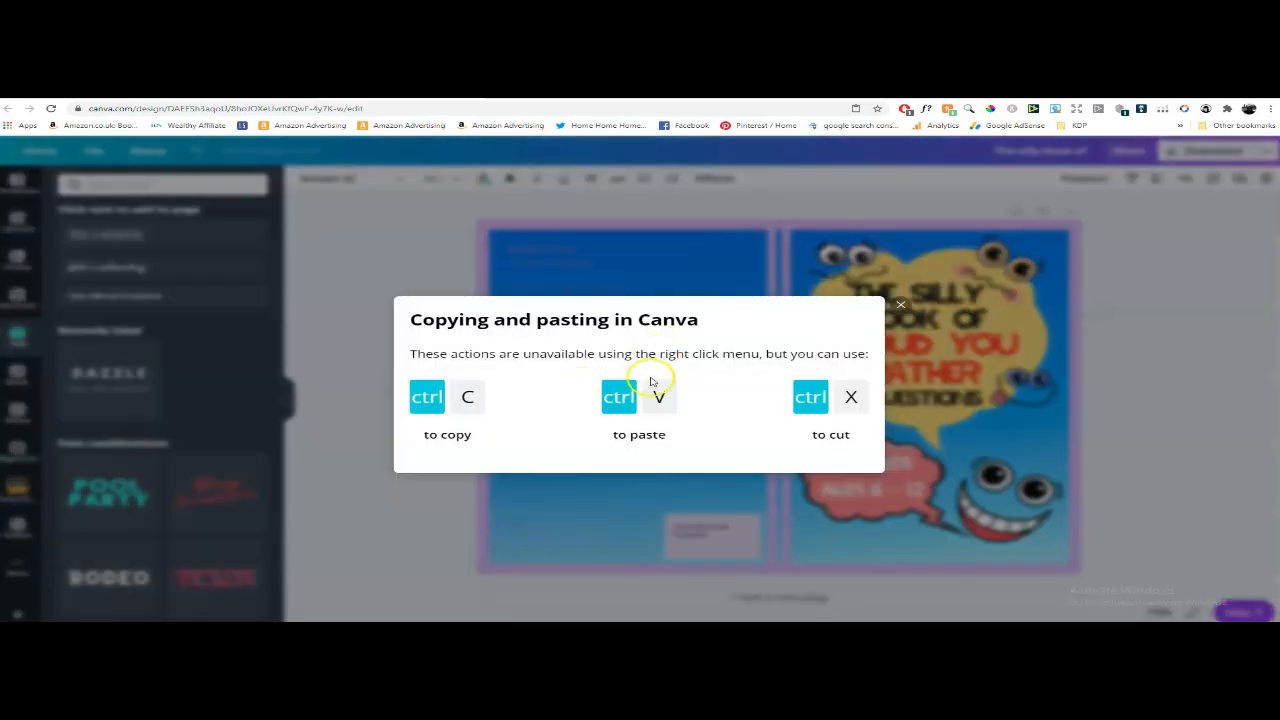
{"action": "key", "text": "ctrl+v"}
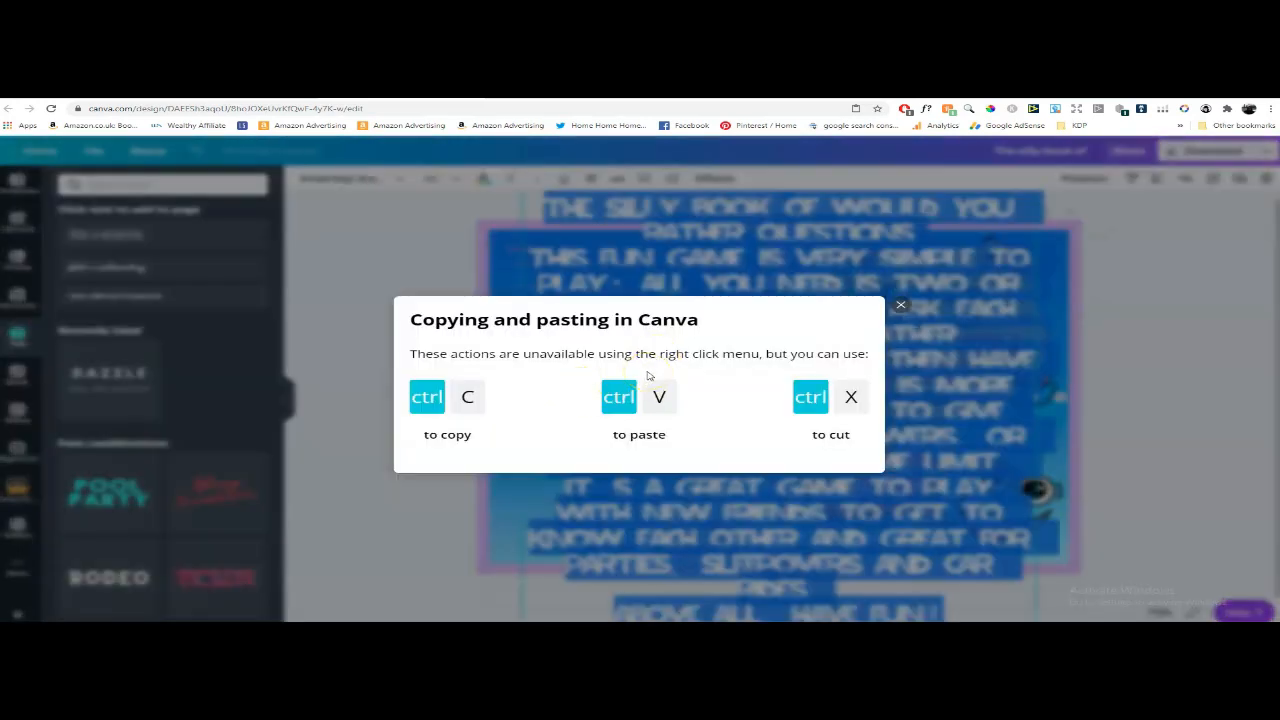
{"action": "left_click", "coordinate": [900, 304]}
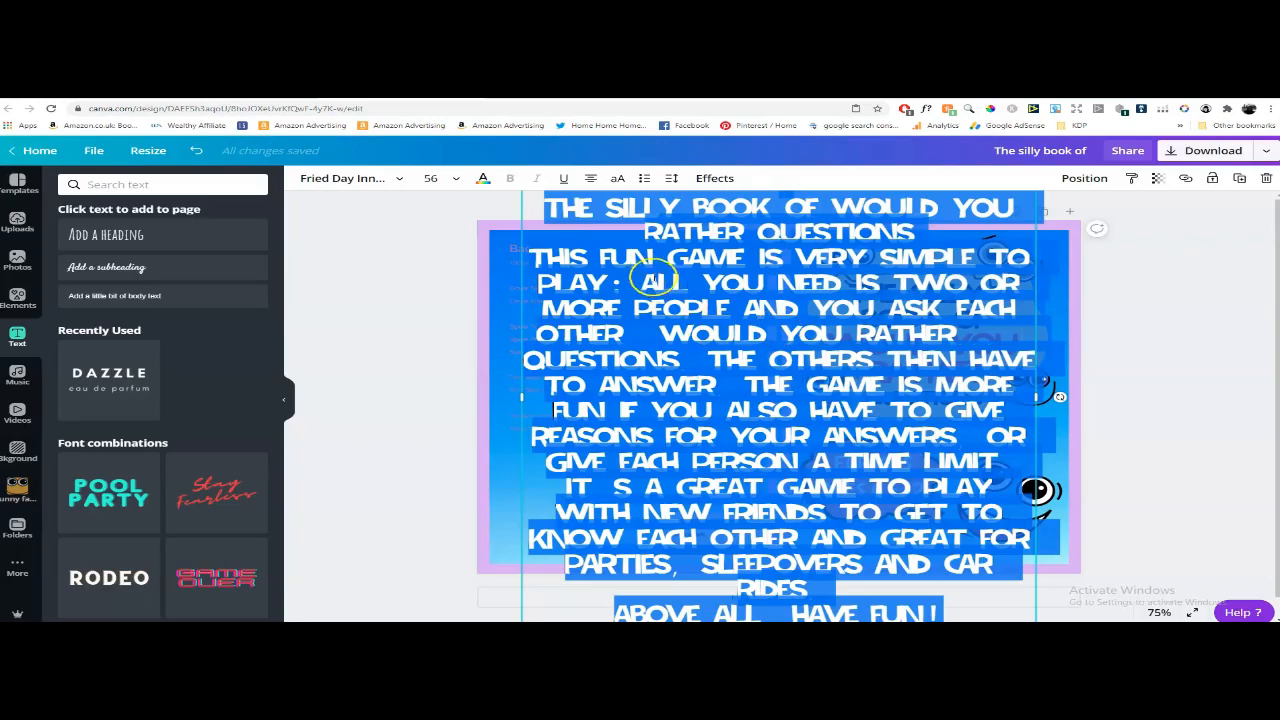
Set the pasted game description's font size to 18.
{"action": "left_click", "coordinate": [430, 178]}
{"action": "scroll", "coordinate": [495, 300], "scroll_direction": "up", "scroll_amount": 3}
{"action": "left_click", "coordinate": [436, 284]}
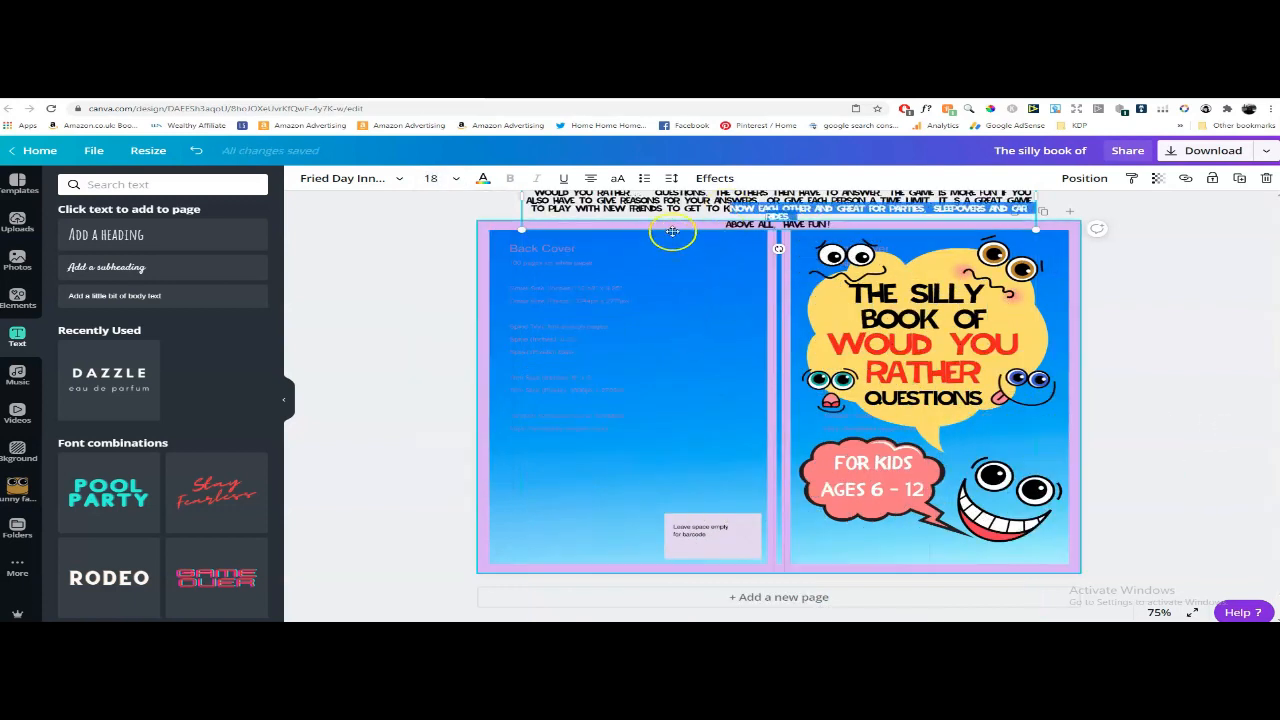
Narrow the game description's text box to fit the back cover and place it in the middle of that cover.
{"action": "left_click_drag", "start_coordinate": [670, 231], "coordinate": [583, 420]}
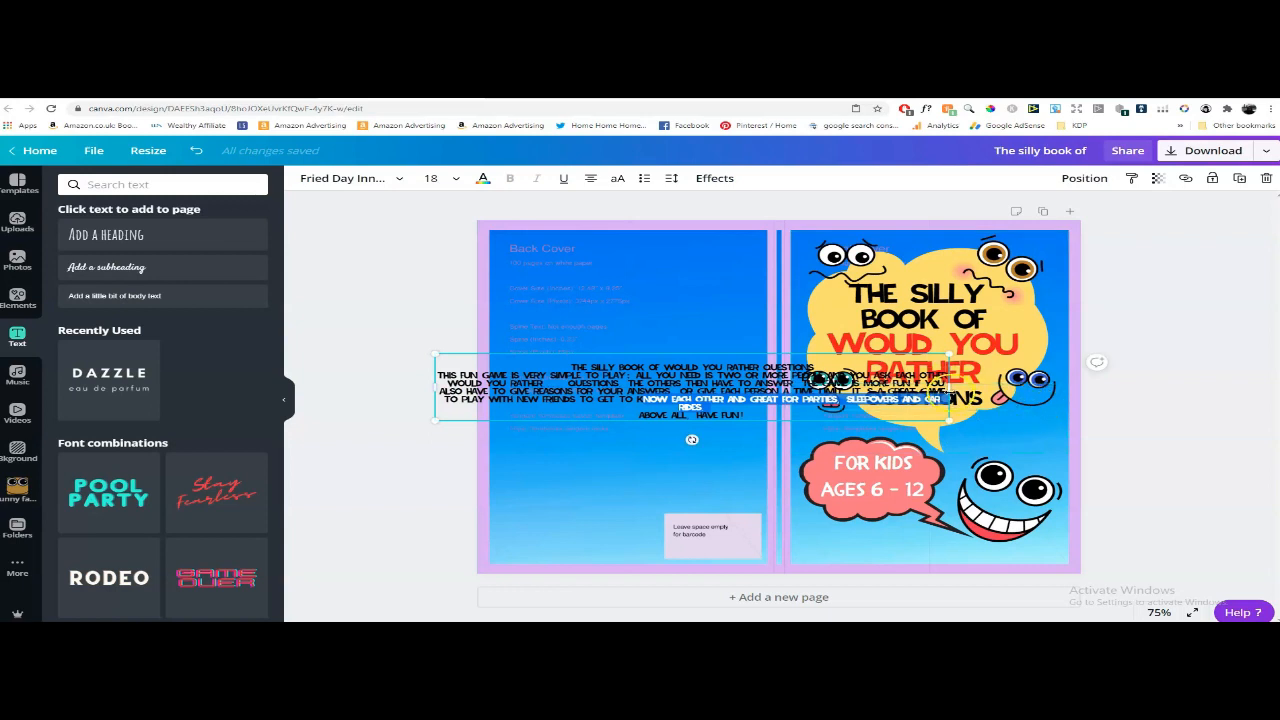
{"action": "left_click_drag", "start_coordinate": [948, 387], "coordinate": [616, 387]}
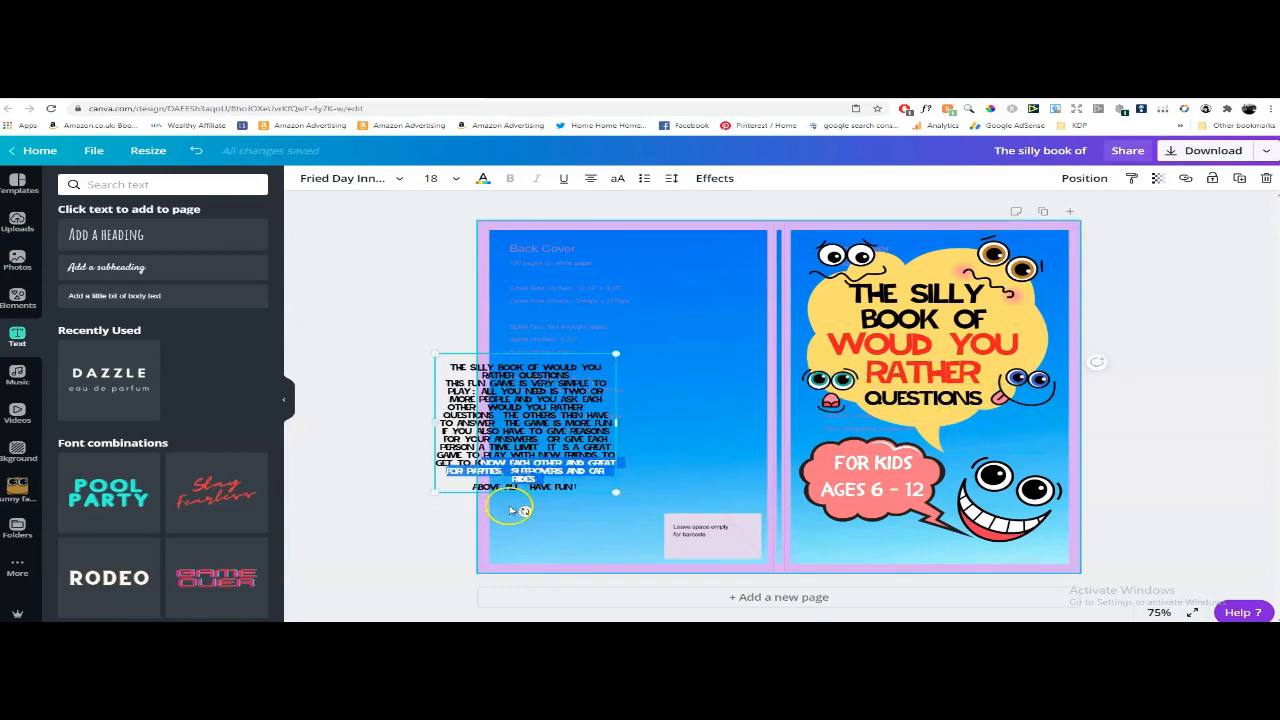
{"action": "left_click_drag", "start_coordinate": [509, 490], "coordinate": [609, 434]}
Move the game description fully onto the back cover and set its font to Arimo.
{"action": "left_click_drag", "start_coordinate": [645, 378], "coordinate": [527, 305]}
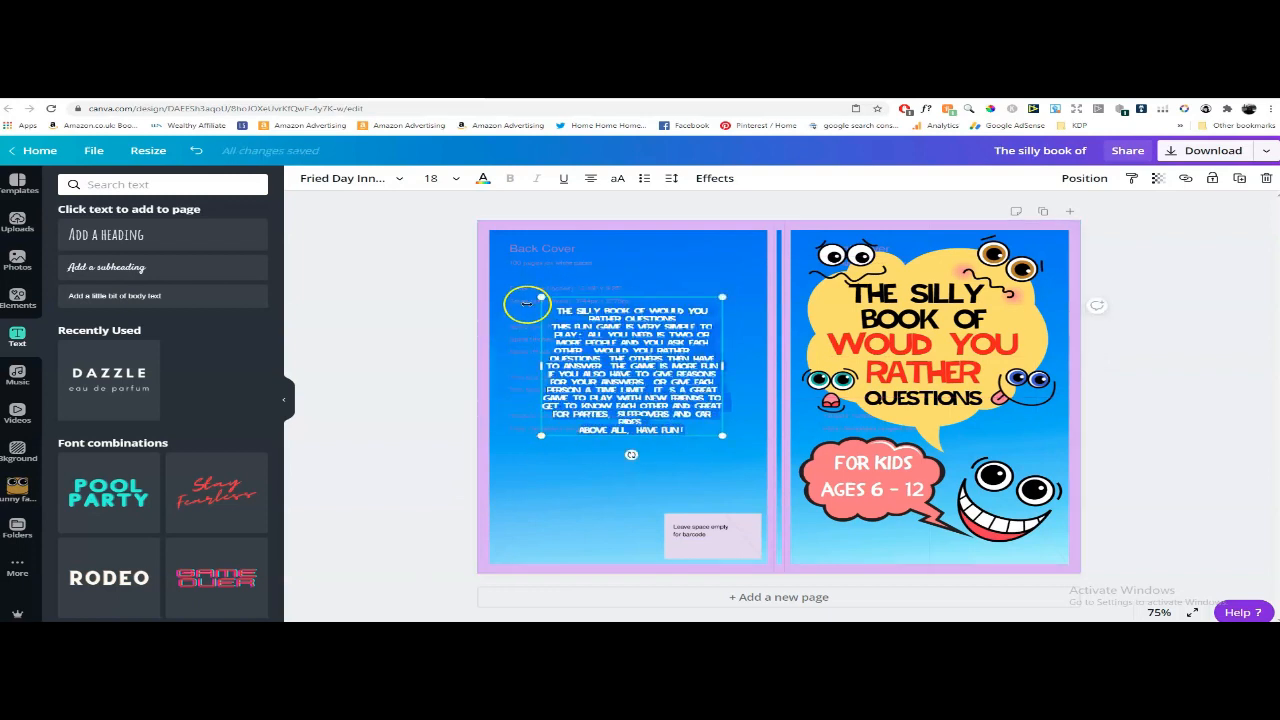
{"action": "left_click", "coordinate": [404, 178]}
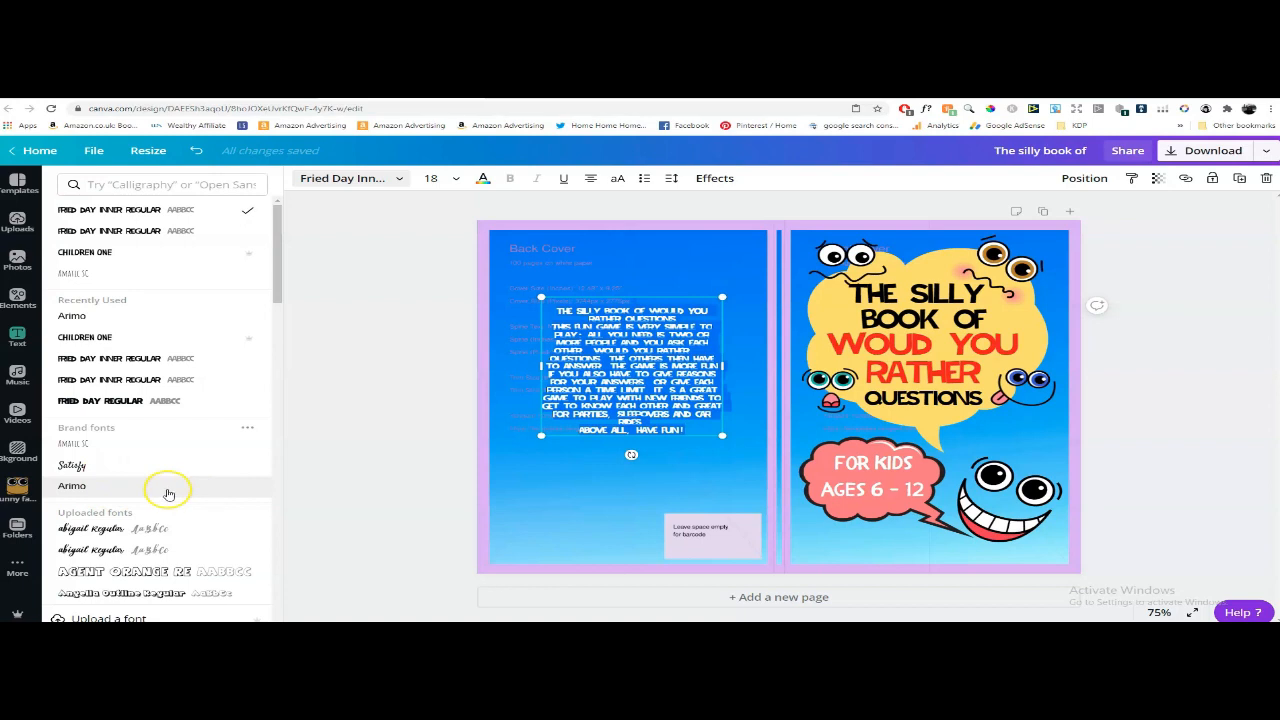
{"action": "left_click", "coordinate": [100, 486]}
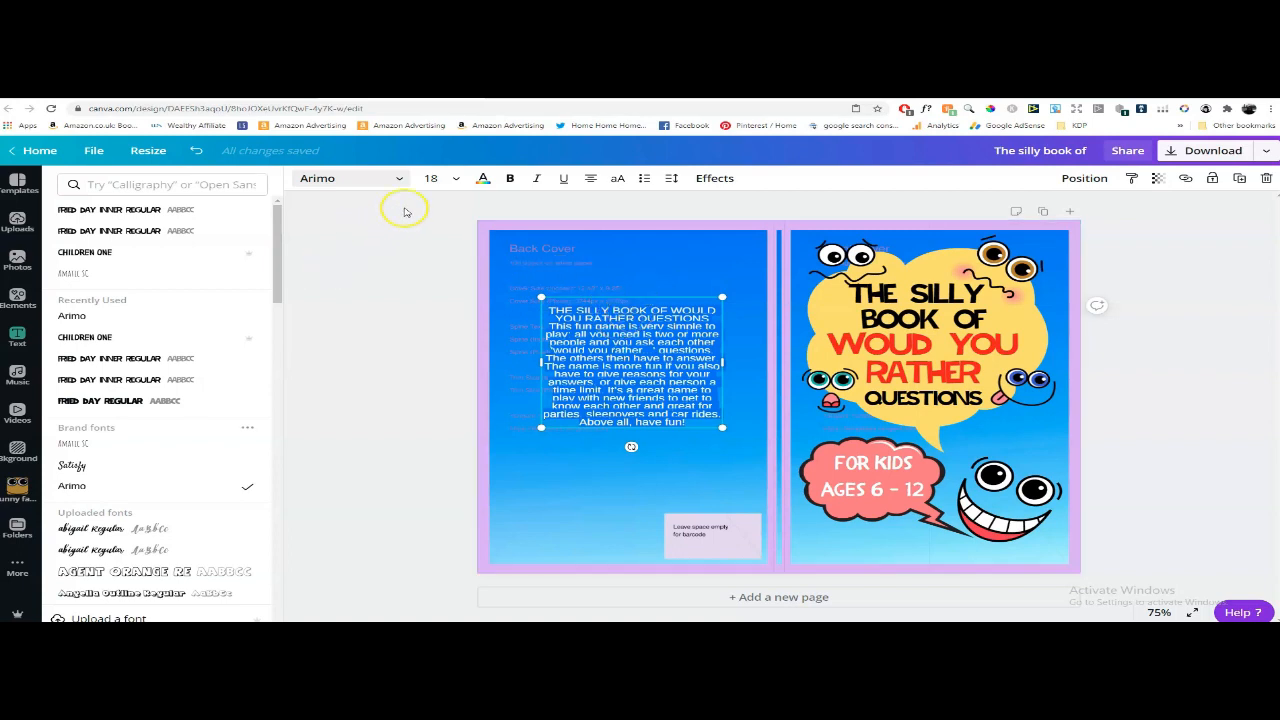
Set the game description's line height to 1.37.
{"action": "left_click", "coordinate": [671, 178]}
{"action": "left_click_drag", "start_coordinate": [771, 236], "coordinate": [788, 238]}
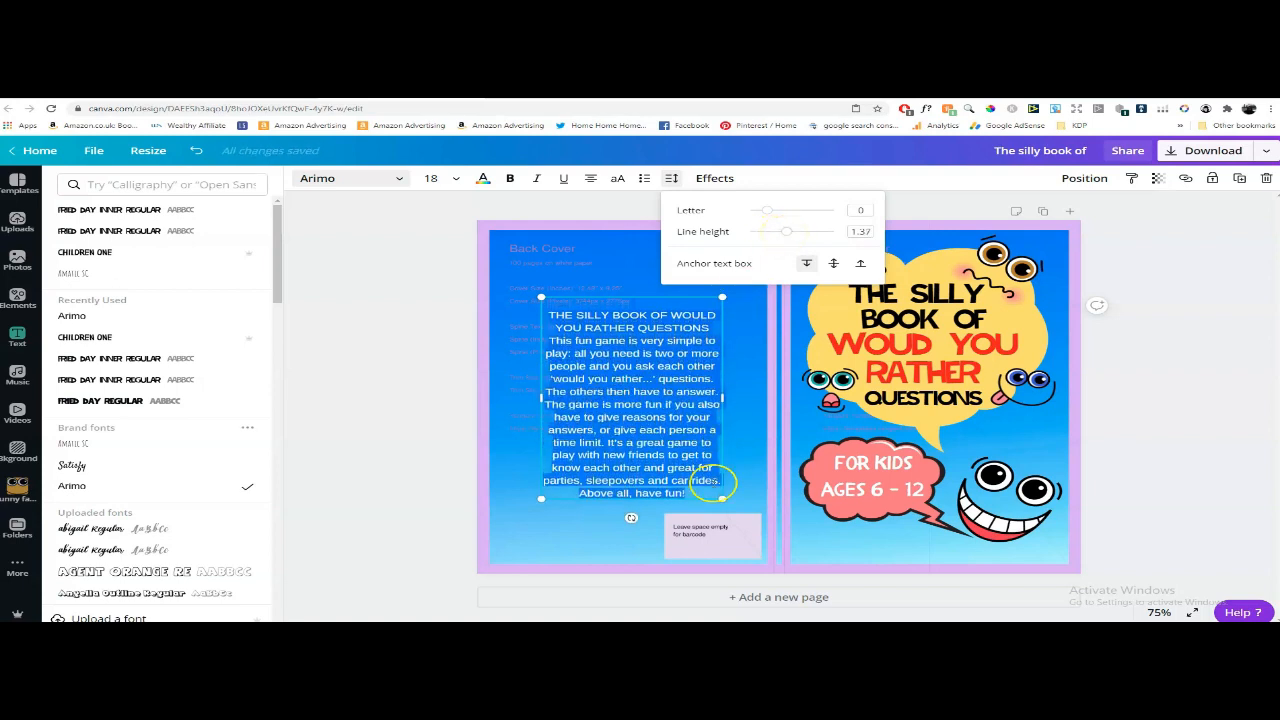
{"action": "left_click", "coordinate": [737, 417]}
Select the whole game description and justify its text.
{"action": "left_click", "coordinate": [628, 317]}
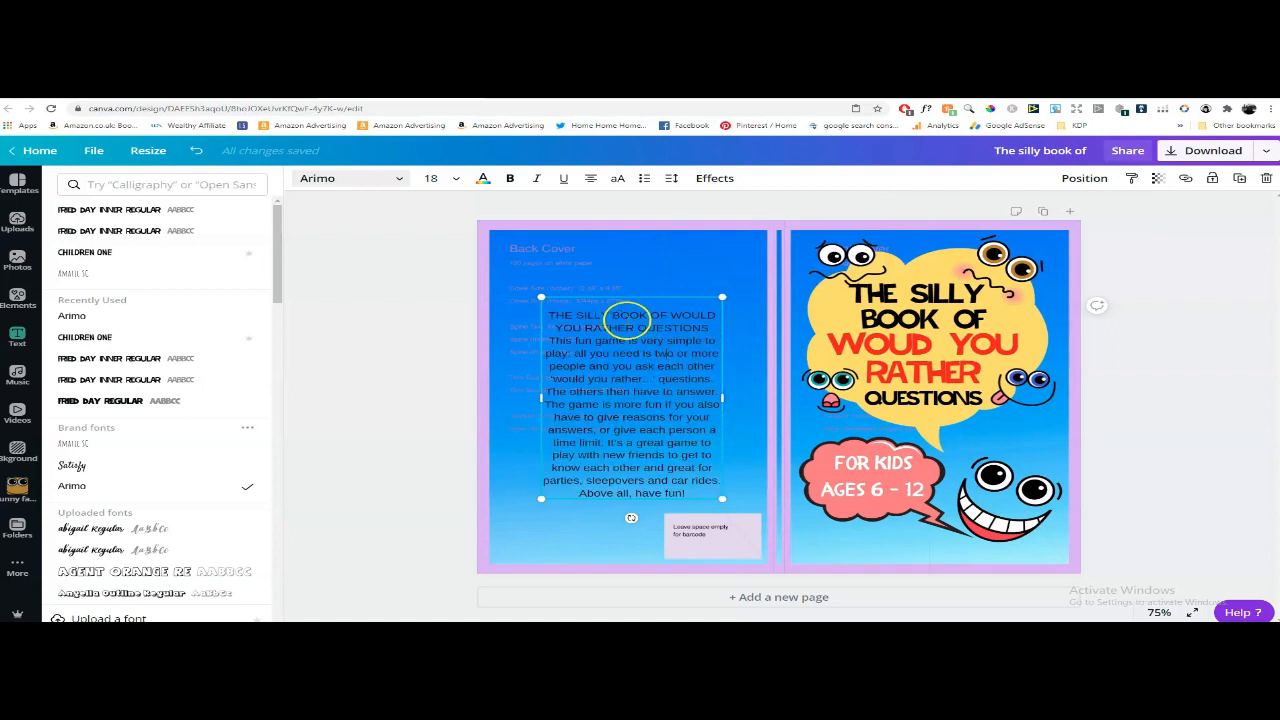
{"action": "left_click_drag", "start_coordinate": [690, 492], "coordinate": [470, 254]}
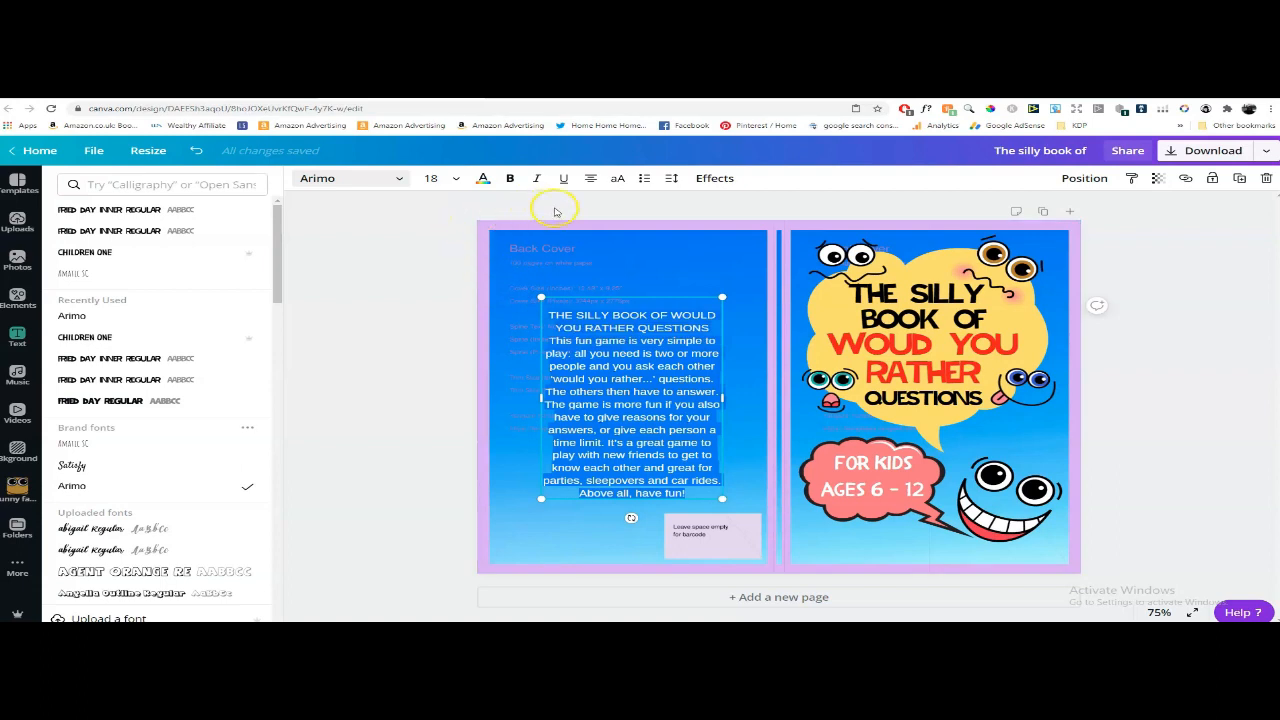
{"action": "left_click", "coordinate": [591, 178]}
{"action": "left_click", "coordinate": [592, 180]}
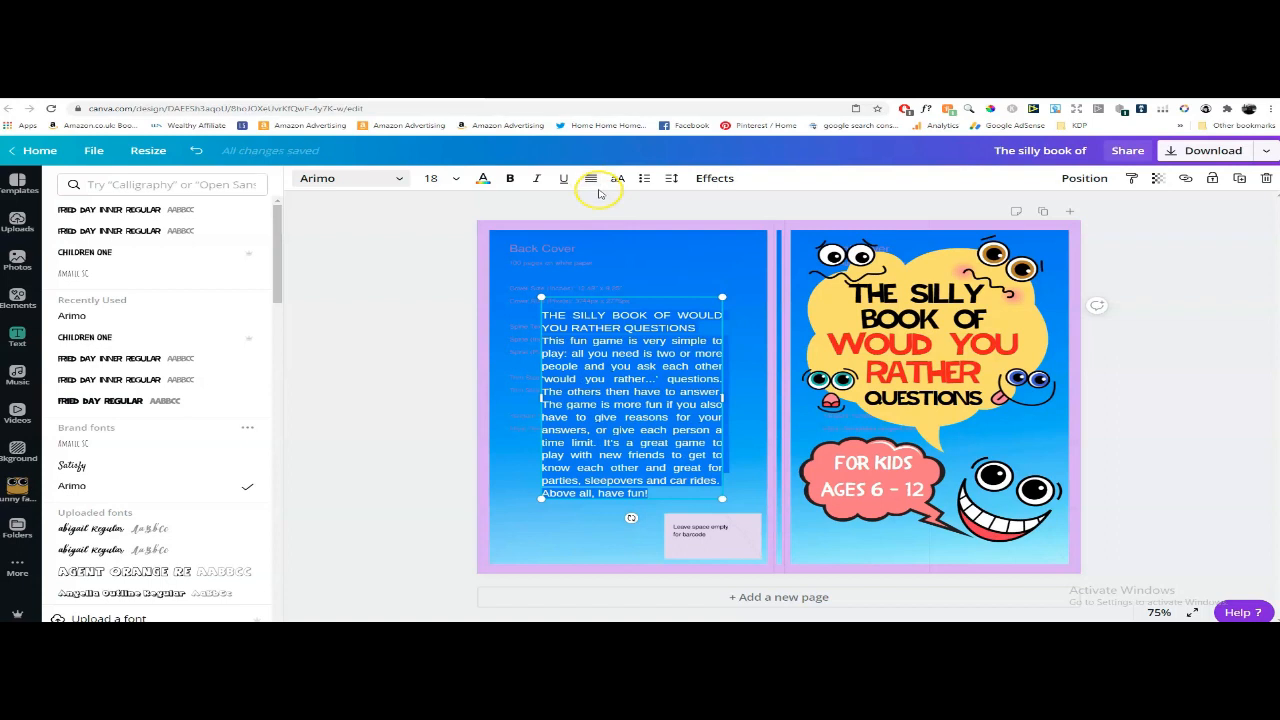
Move the game description up on the back cover and remove the blank line above its title.
{"action": "left_click_drag", "start_coordinate": [612, 499], "coordinate": [614, 466]}
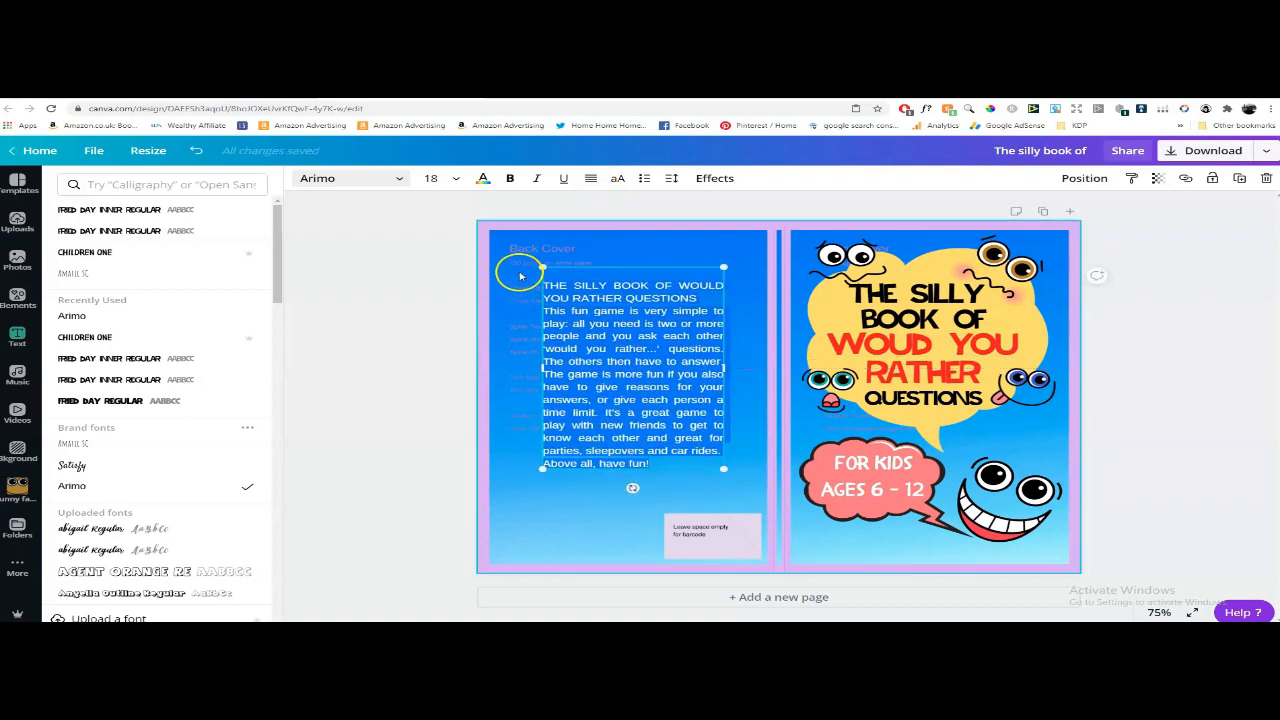
{"action": "left_click", "coordinate": [551, 274]}
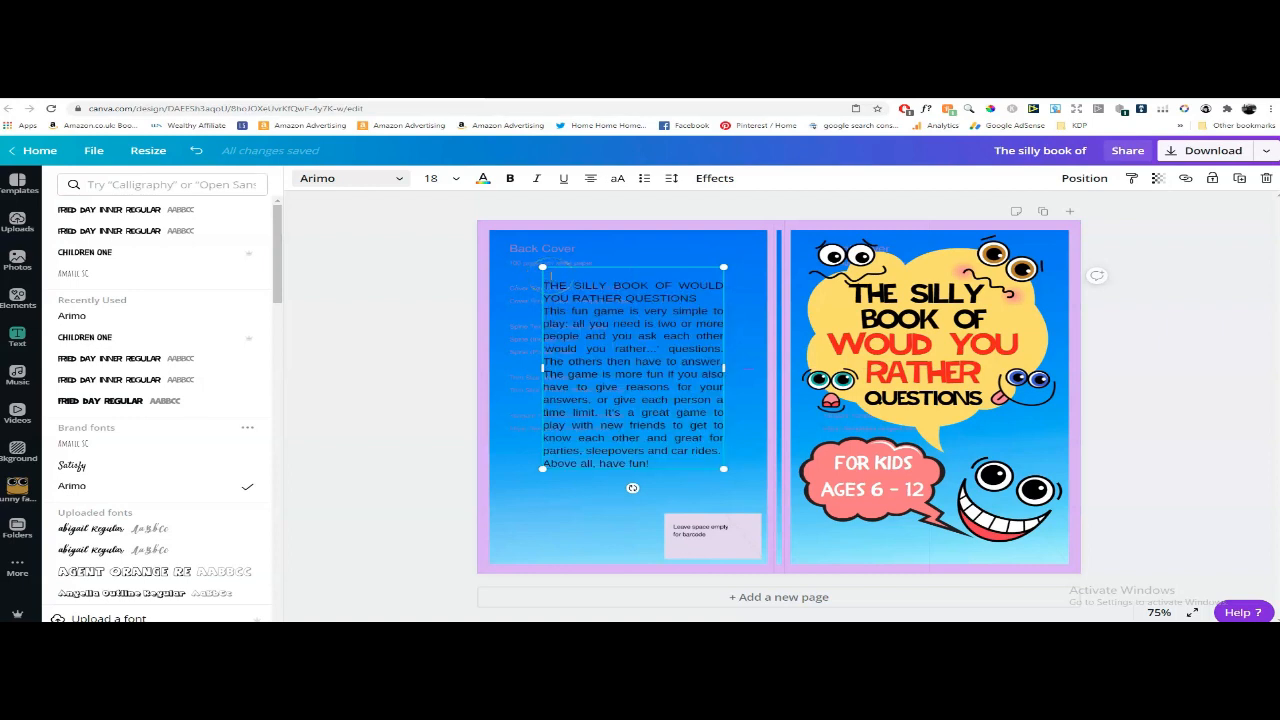
{"action": "key", "text": "Delete"}
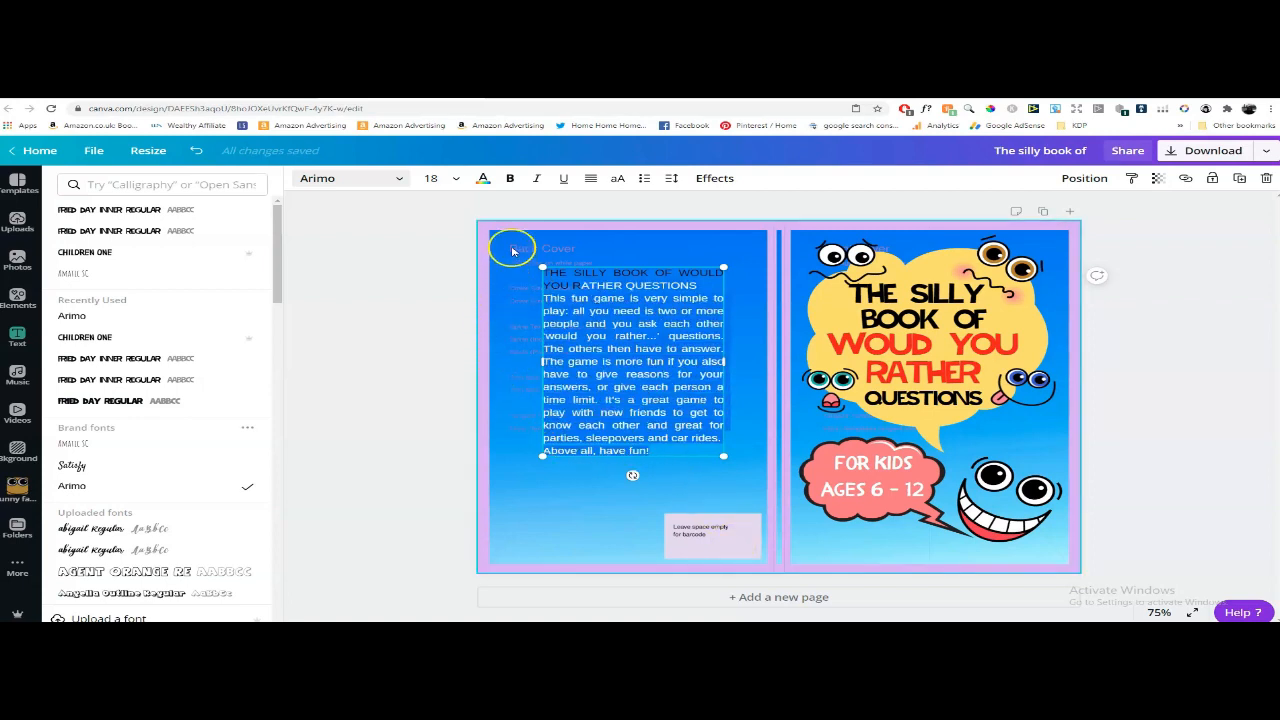
Set the font size of the entire game description to 21.
{"action": "left_click", "coordinate": [543, 272]}
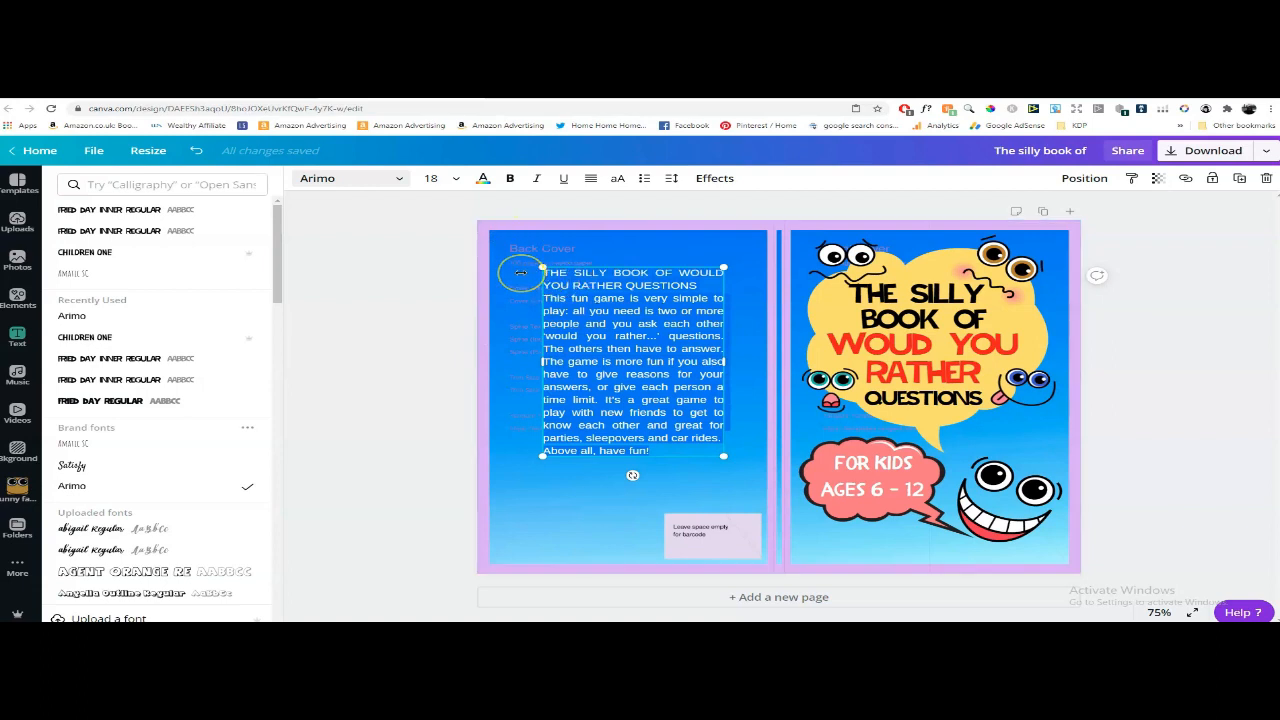
{"action": "left_click", "coordinate": [455, 187]}
{"action": "left_click", "coordinate": [484, 362]}
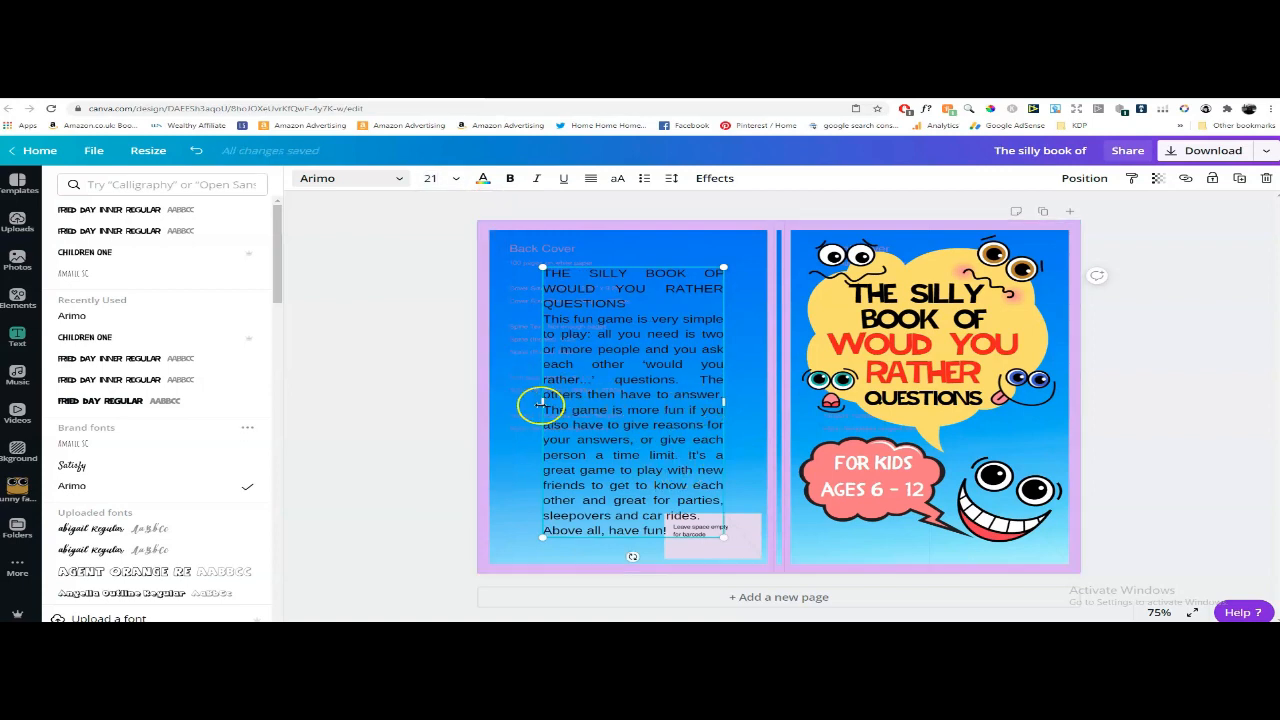
Widen the game description's text box on both sides and shift it slightly to centre it on the back cover.
{"action": "left_click_drag", "start_coordinate": [539, 403], "coordinate": [506, 402]}
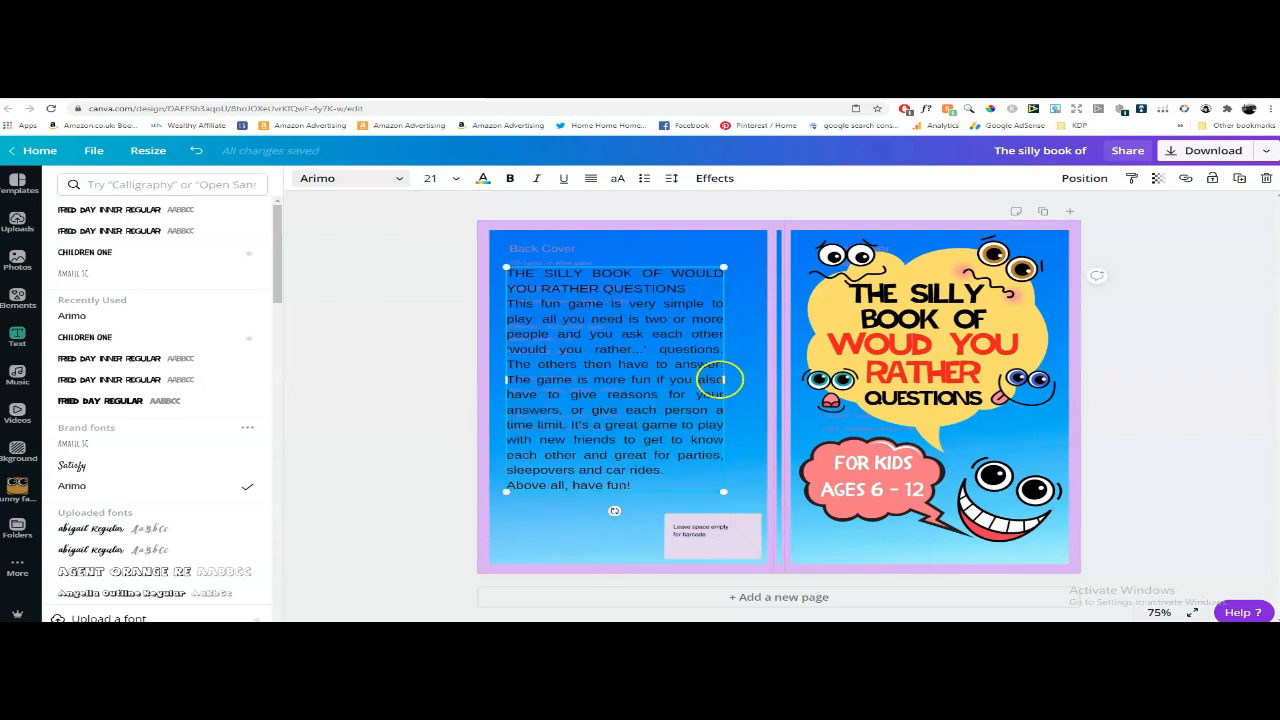
{"action": "left_click_drag", "start_coordinate": [730, 379], "coordinate": [746, 374]}
{"action": "left_click_drag", "start_coordinate": [609, 479], "coordinate": [618, 471]}
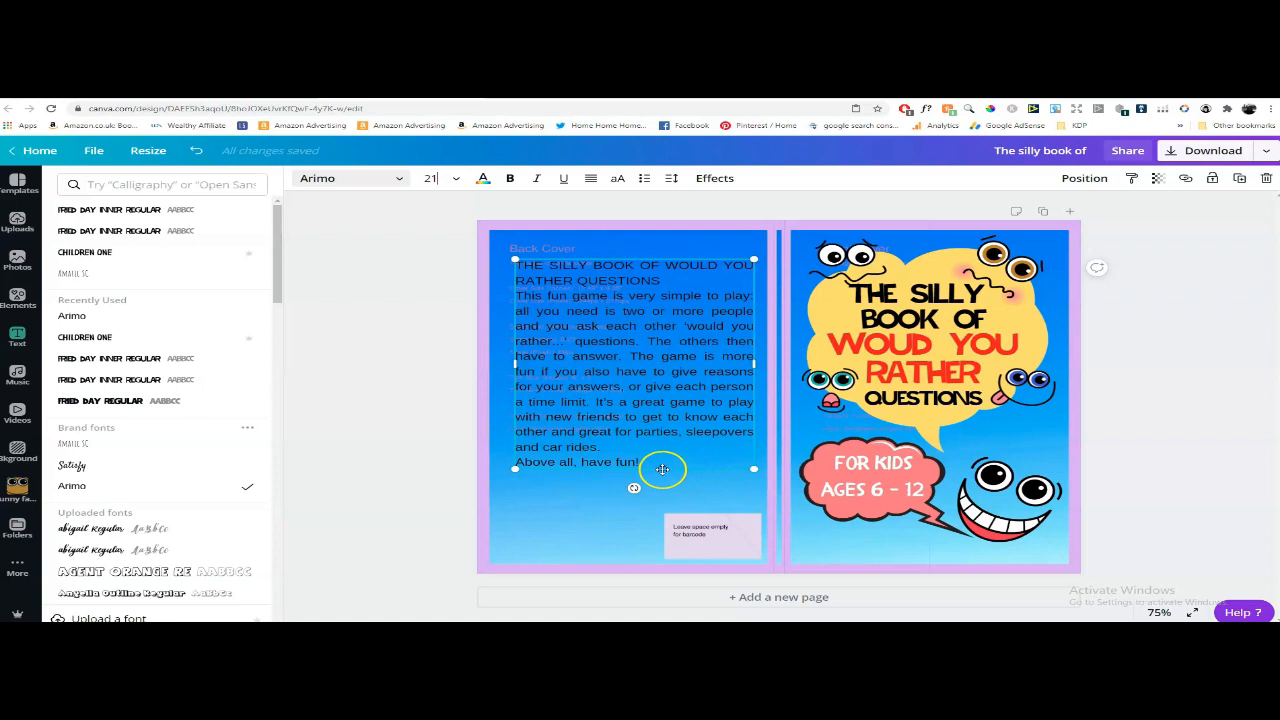
Narrow the game description's text box slightly from both sides to leave even margins inside the back cover's safe area.
{"action": "left_click", "coordinate": [752, 400]}
{"action": "left_click", "coordinate": [737, 373]}
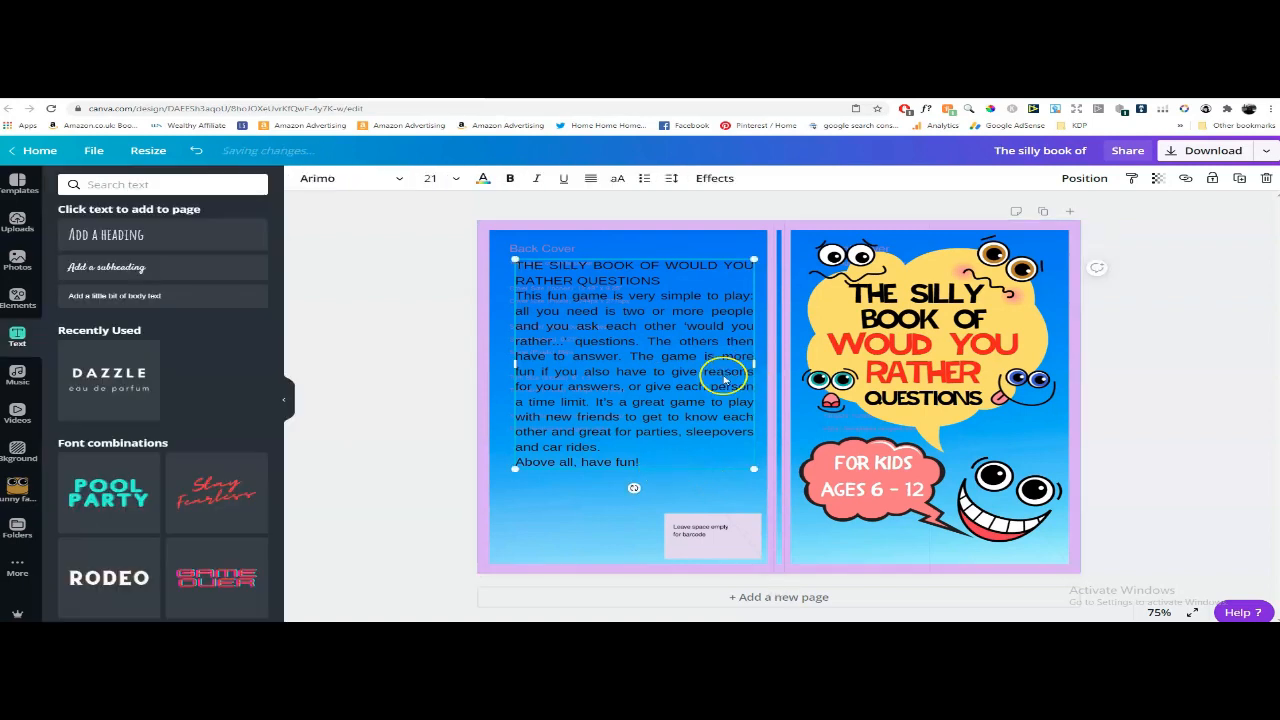
{"action": "left_click_drag", "start_coordinate": [752, 365], "coordinate": [739, 365]}
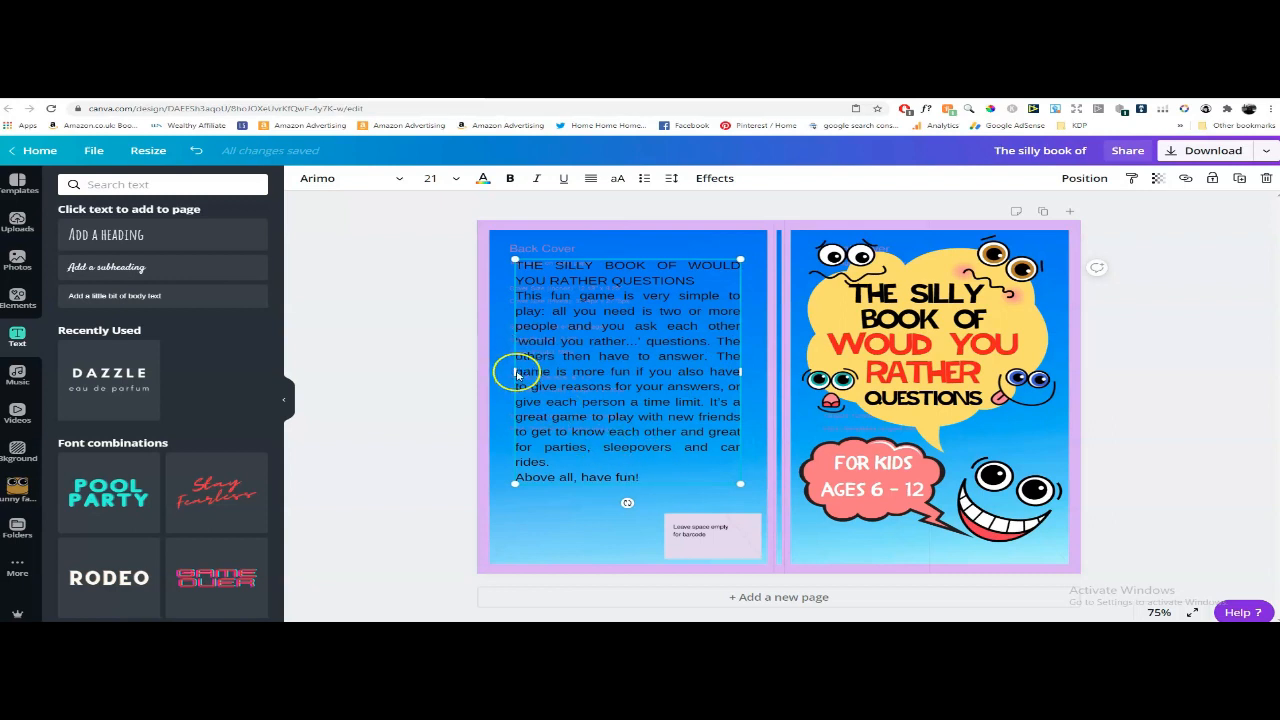
{"action": "left_click_drag", "start_coordinate": [512, 372], "coordinate": [519, 372]}
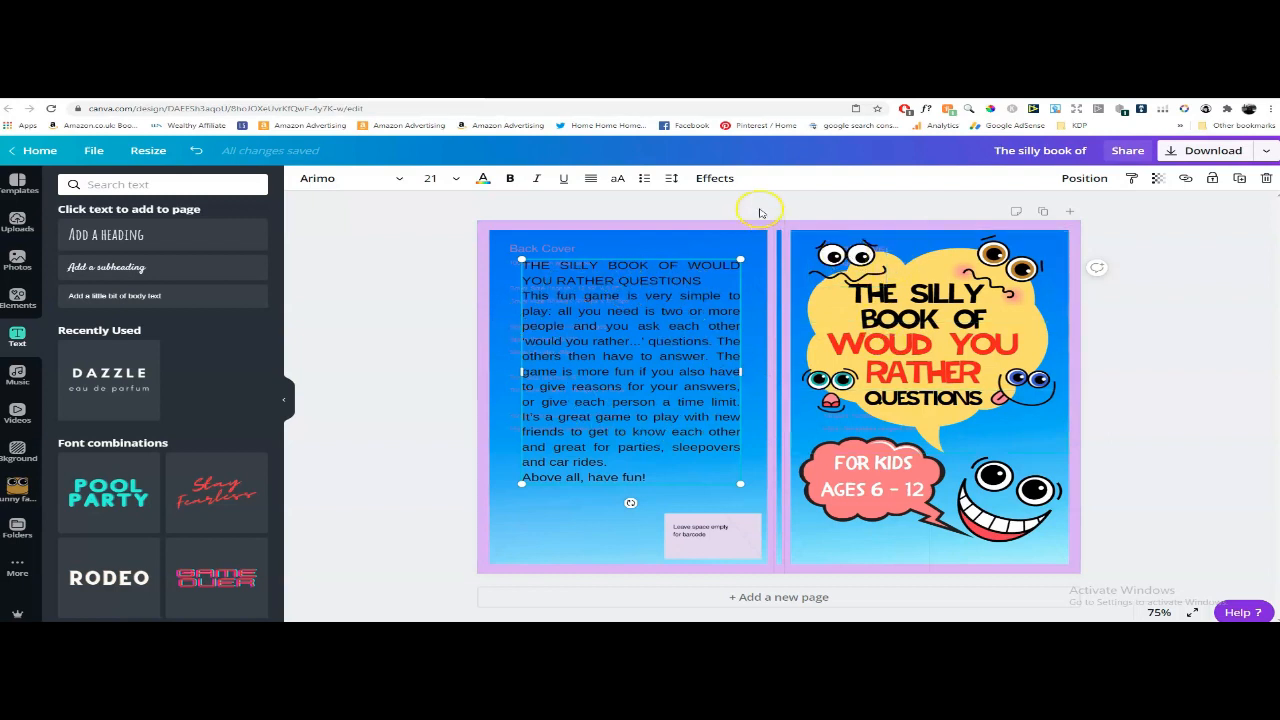
{"action": "left_click", "coordinate": [760, 213]}
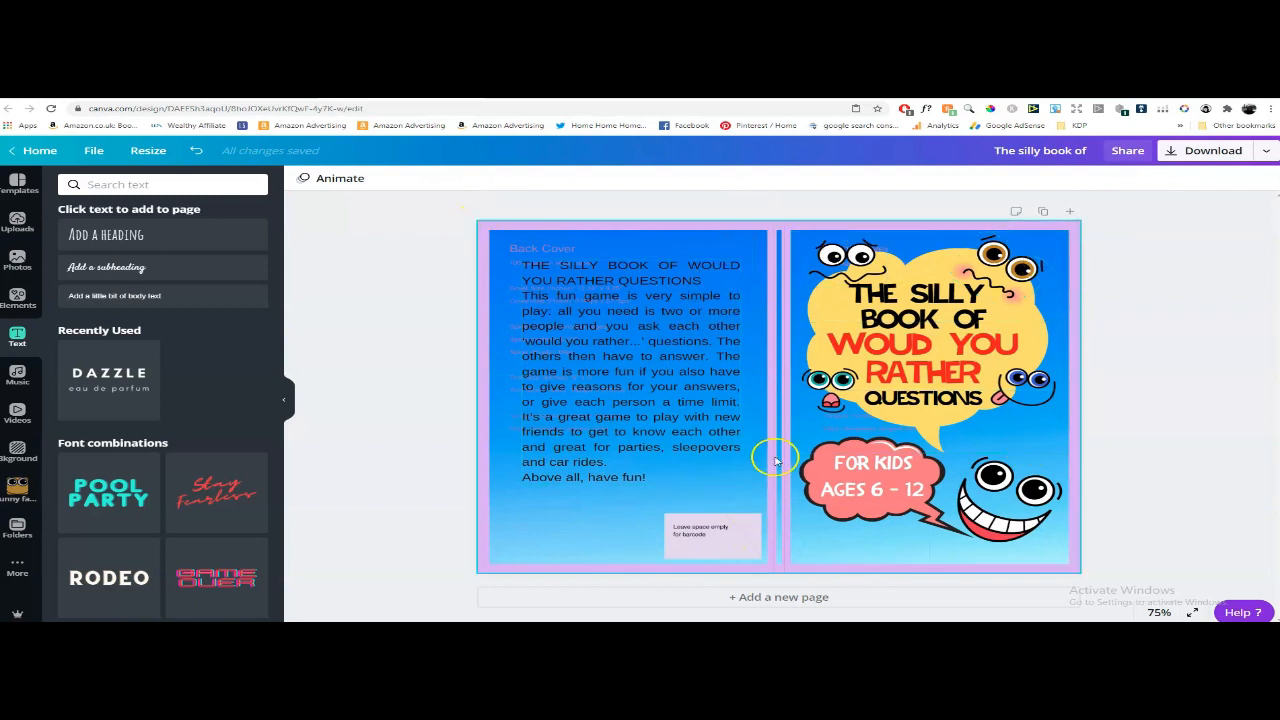
Add the brown-eyed, gap-toothed face with red lips from the funny faces folder, small and tilted, beneath the back-cover description.
{"action": "left_click", "coordinate": [17, 487]}
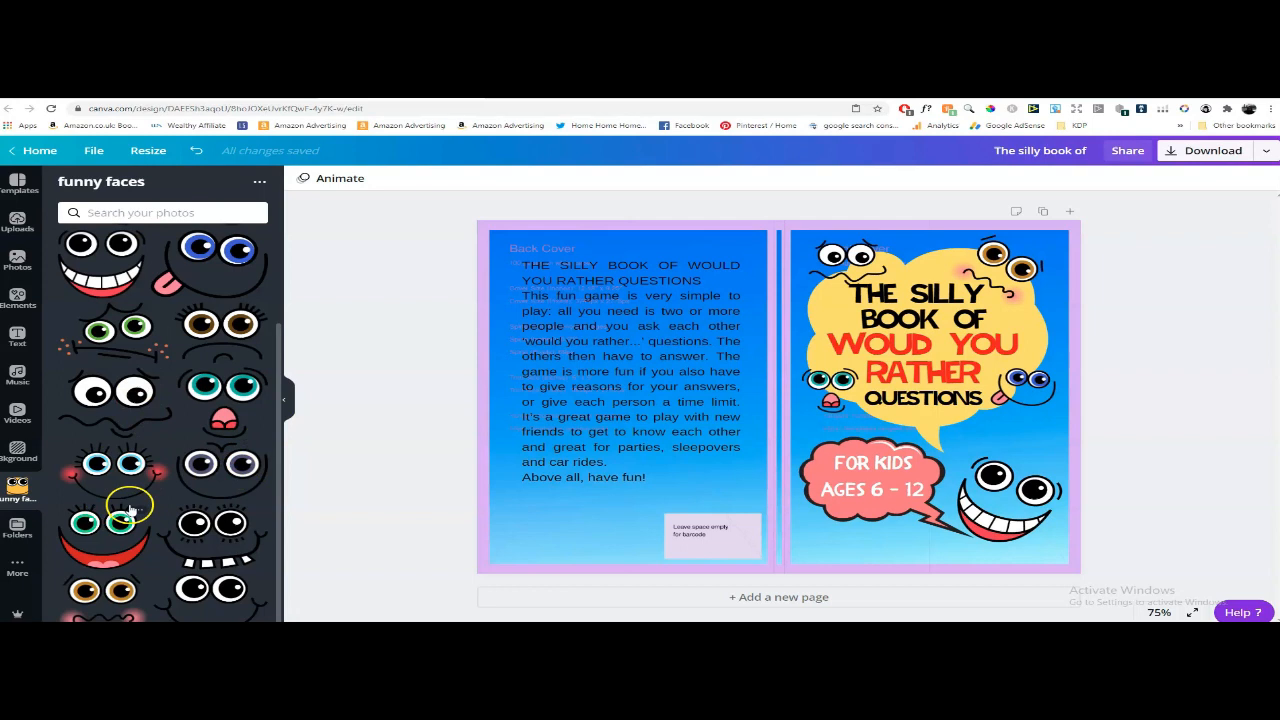
{"action": "scroll", "coordinate": [130, 510], "scroll_direction": "up", "scroll_amount": 2}
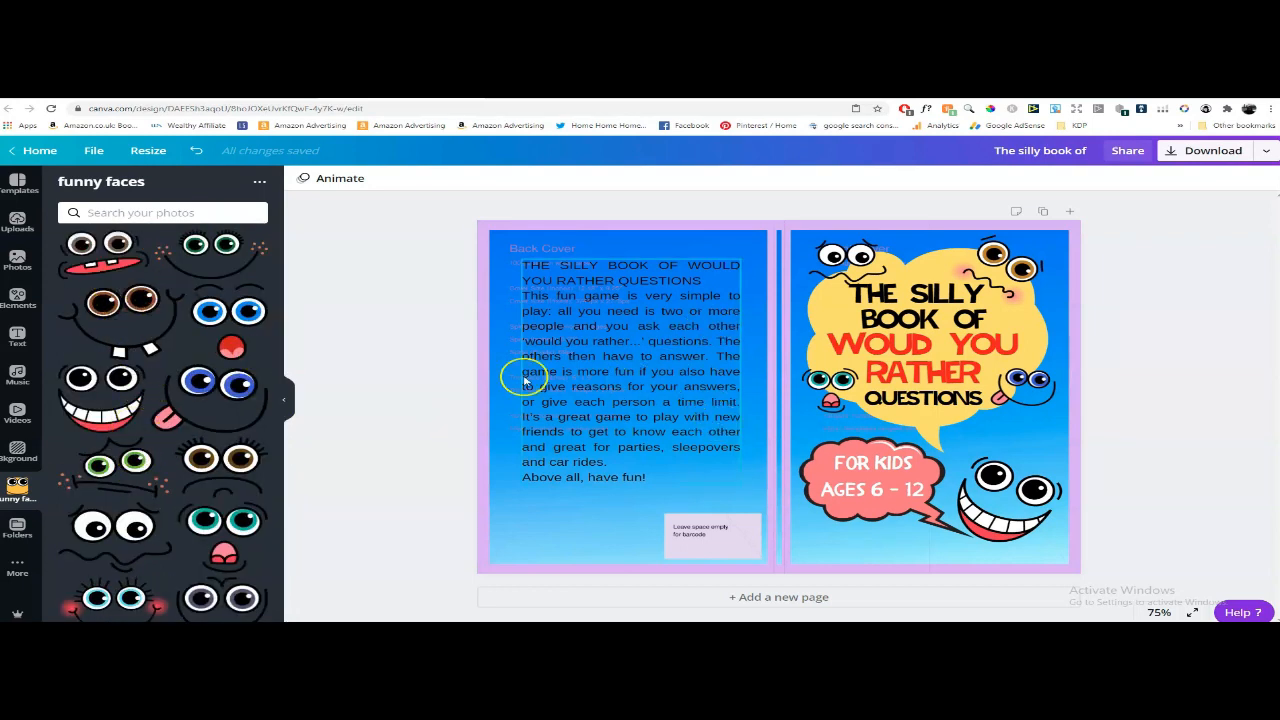
{"action": "left_click", "coordinate": [110, 255]}
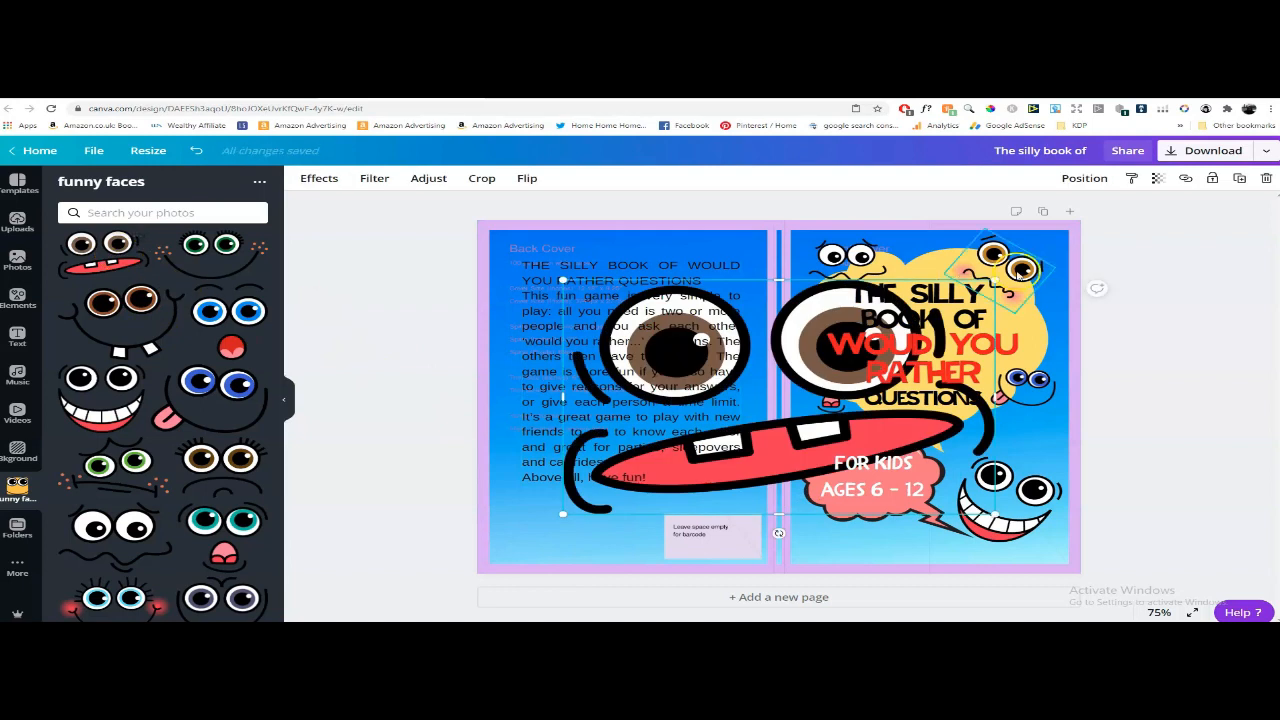
{"action": "left_click_drag", "start_coordinate": [1019, 274], "coordinate": [545, 545]}
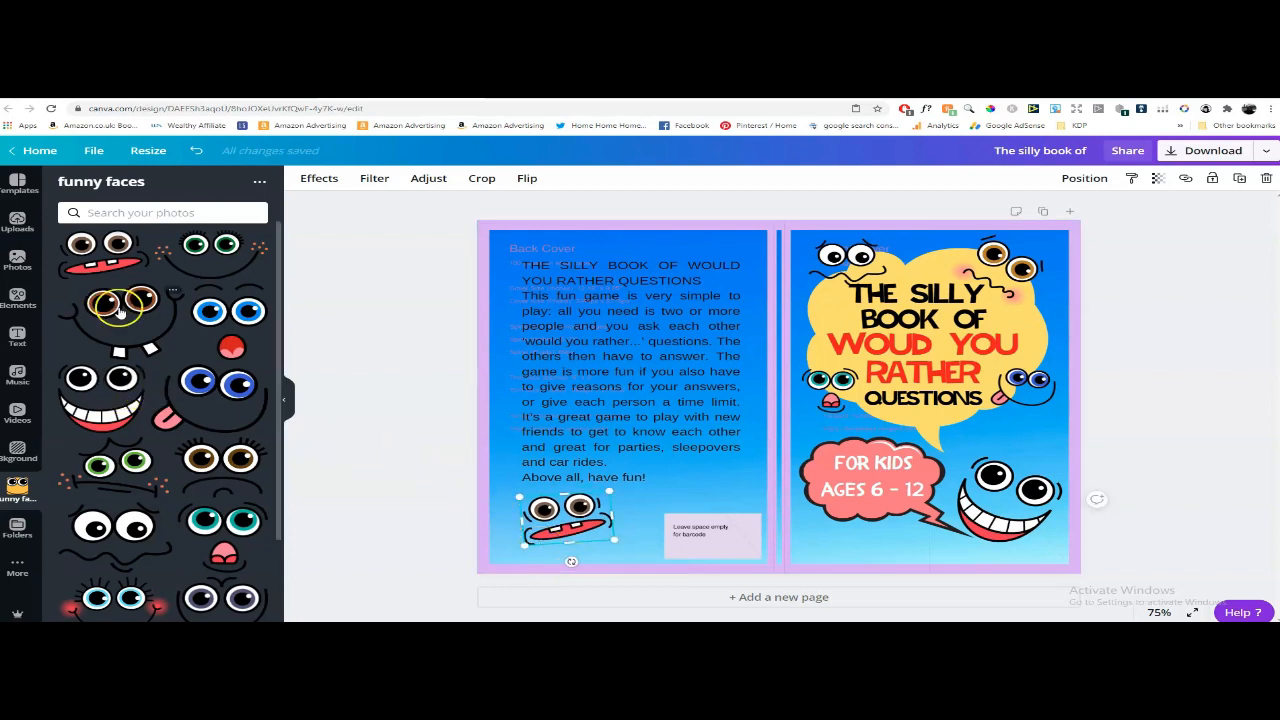
Add the smiling face with long lashes and square teeth from the funny faces folder just above the barcode area.
{"action": "scroll", "coordinate": [180, 440], "scroll_direction": "down", "scroll_amount": 2}
{"action": "scroll", "coordinate": [182, 437], "scroll_direction": "down", "scroll_amount": 1}
{"action": "left_click_drag", "start_coordinate": [206, 523], "coordinate": [688, 485]}
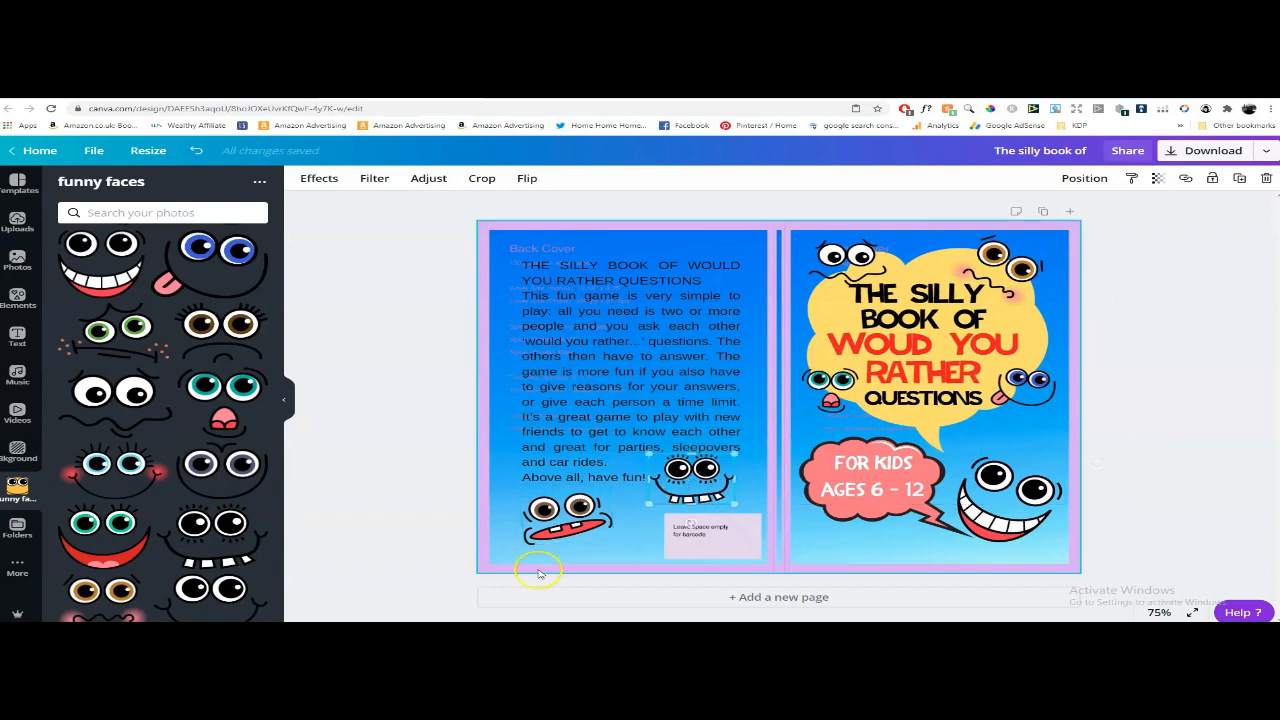
{"action": "left_click", "coordinate": [1205, 470]}
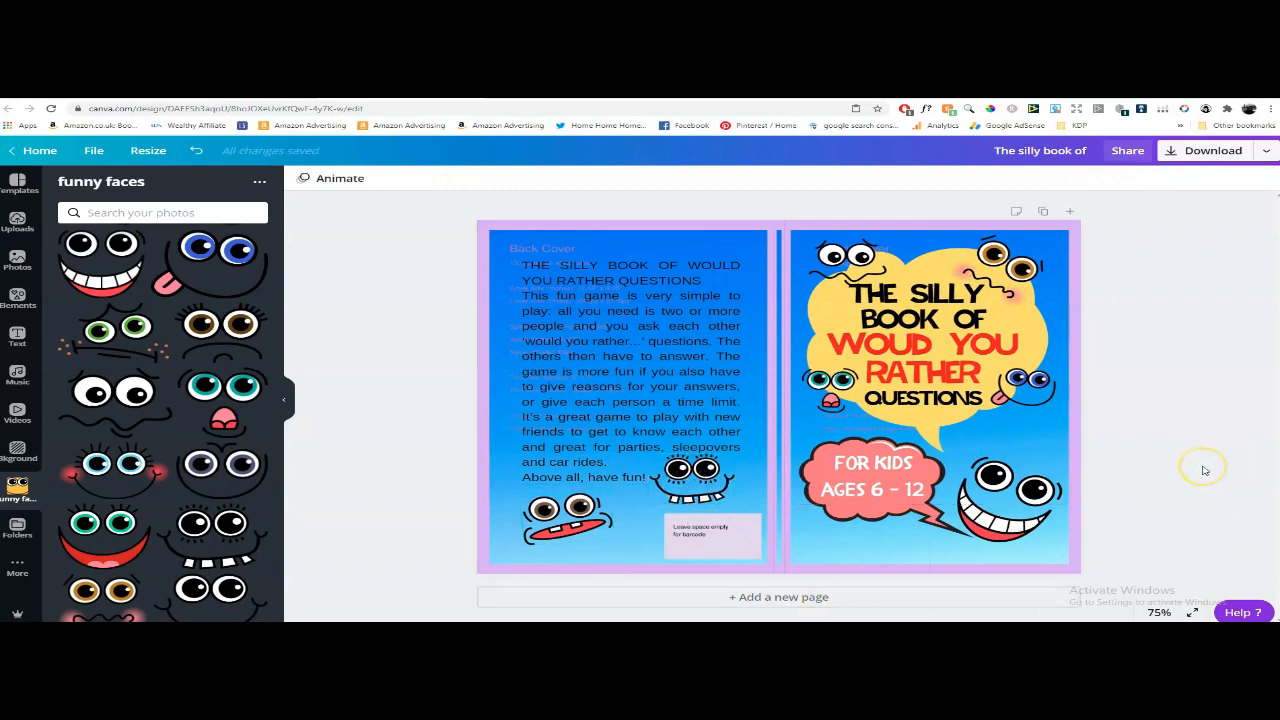
Delete the KDP template overlay with its coloured margins and barcode placeholder from the cover.
{"action": "left_click", "coordinate": [1185, 160]}
{"action": "left_click", "coordinate": [776, 229]}
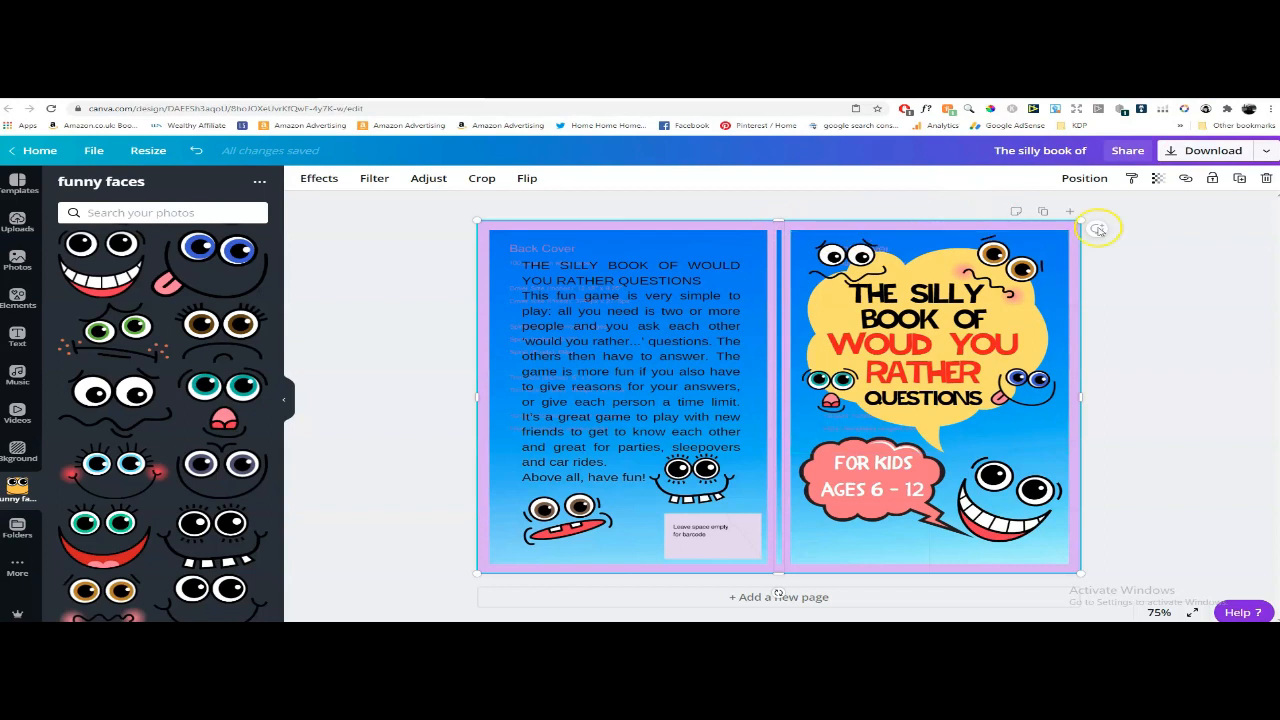
{"action": "left_click", "coordinate": [1266, 178]}
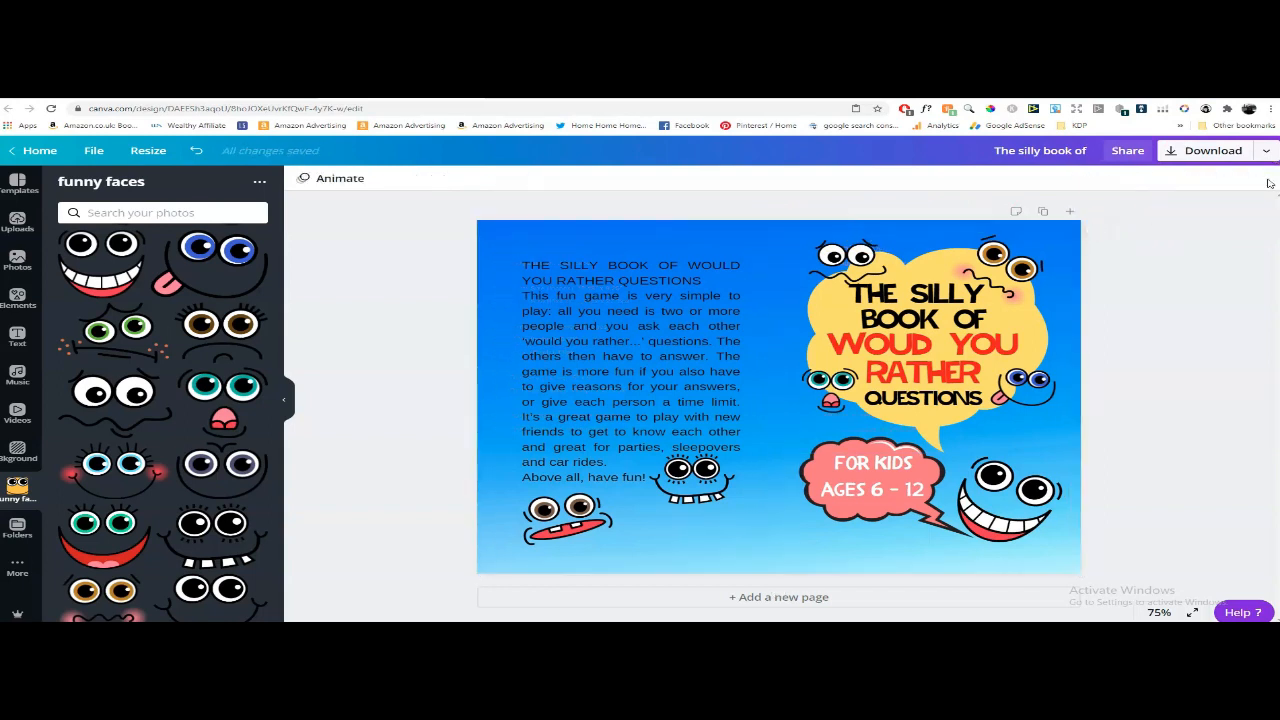
Open the download options and set the file type to PDF print.
{"action": "left_click", "coordinate": [1219, 458]}
{"action": "left_click", "coordinate": [1274, 438]}
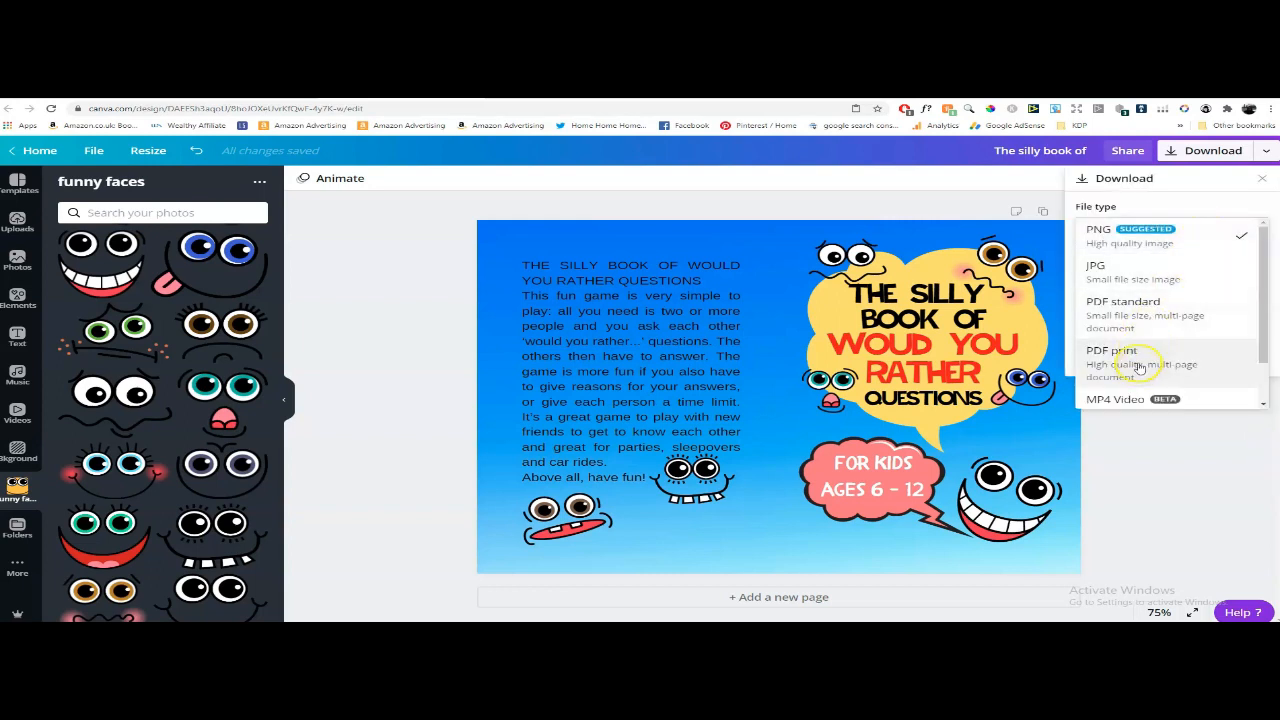
{"action": "left_click", "coordinate": [1139, 367]}
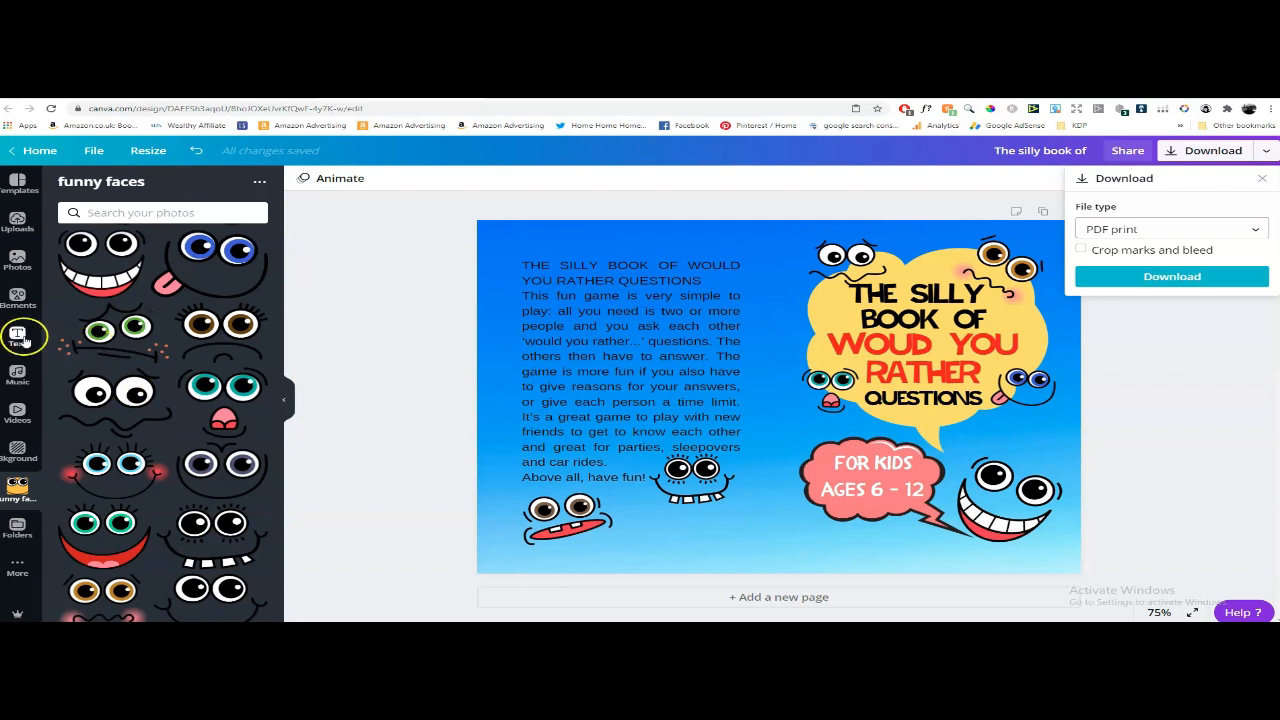
Add a square shape and stretch it over the back cover, past the page's upper, lower and outer edges.
{"action": "left_click", "coordinate": [20, 294]}
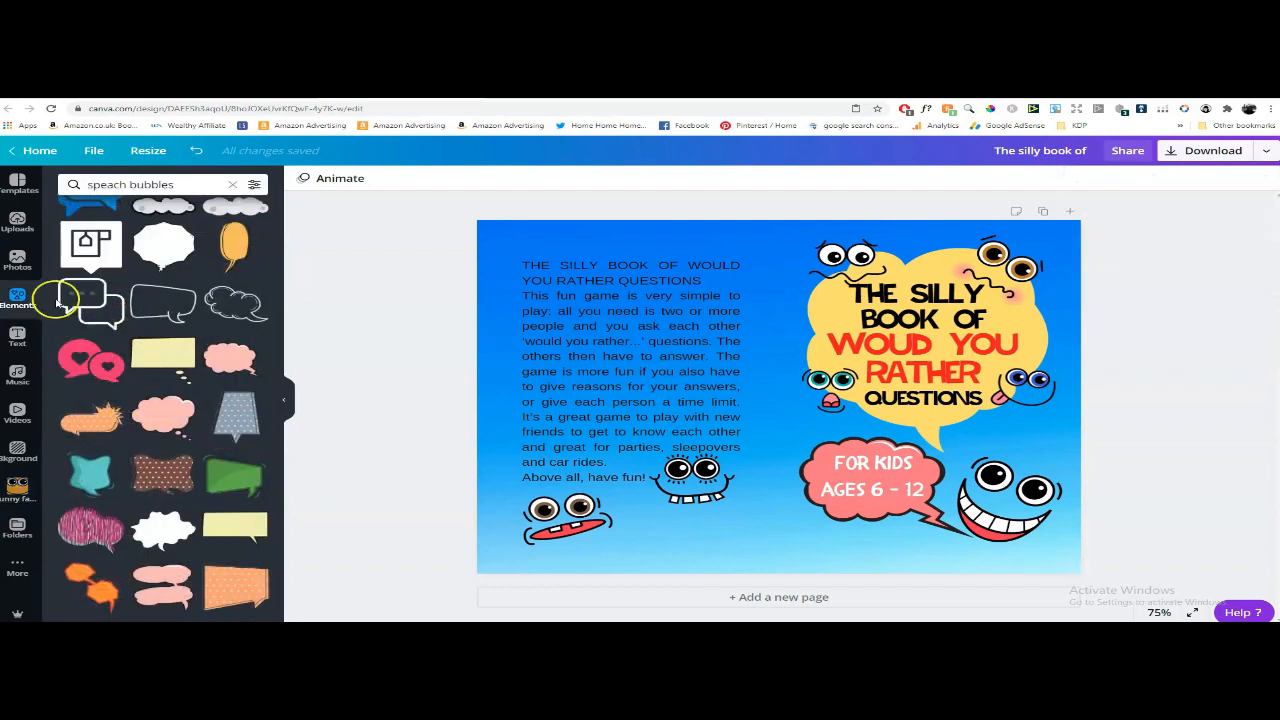
{"action": "left_click", "coordinate": [233, 185]}
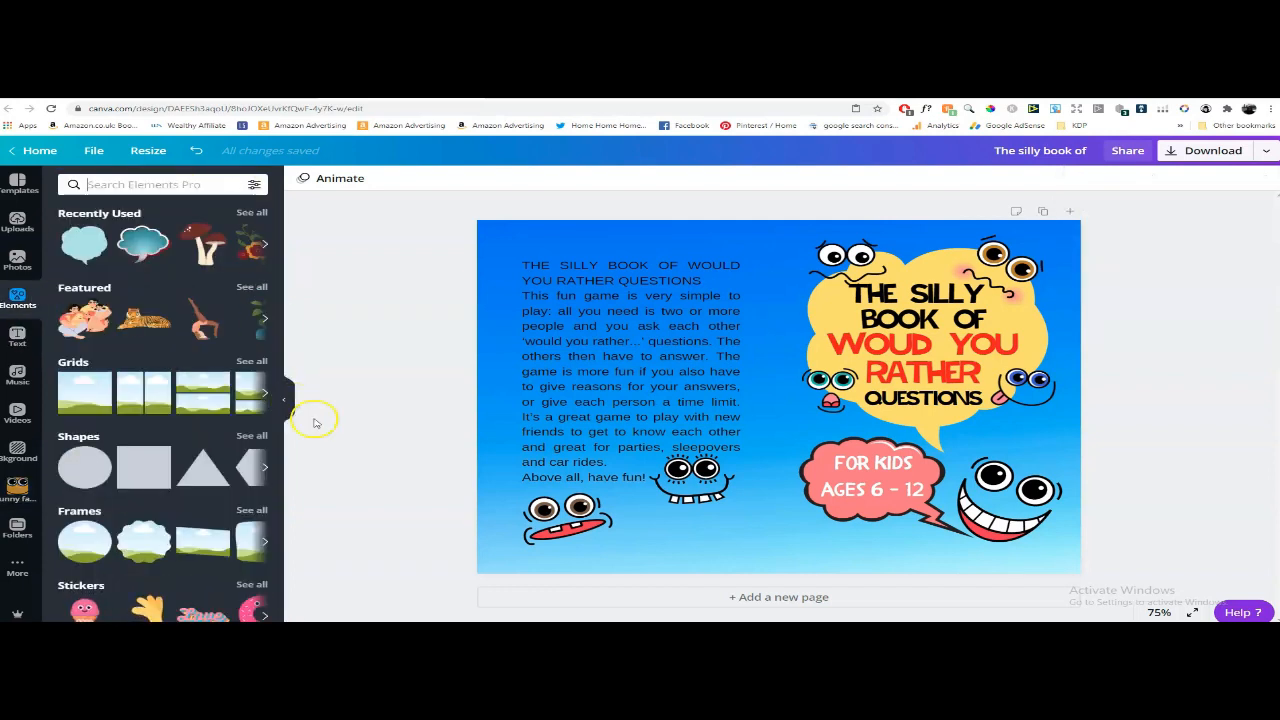
{"action": "left_click", "coordinate": [143, 465]}
{"action": "left_click_drag", "start_coordinate": [769, 374], "coordinate": [628, 354]}
{"action": "left_click_drag", "start_coordinate": [636, 282], "coordinate": [634, 212]}
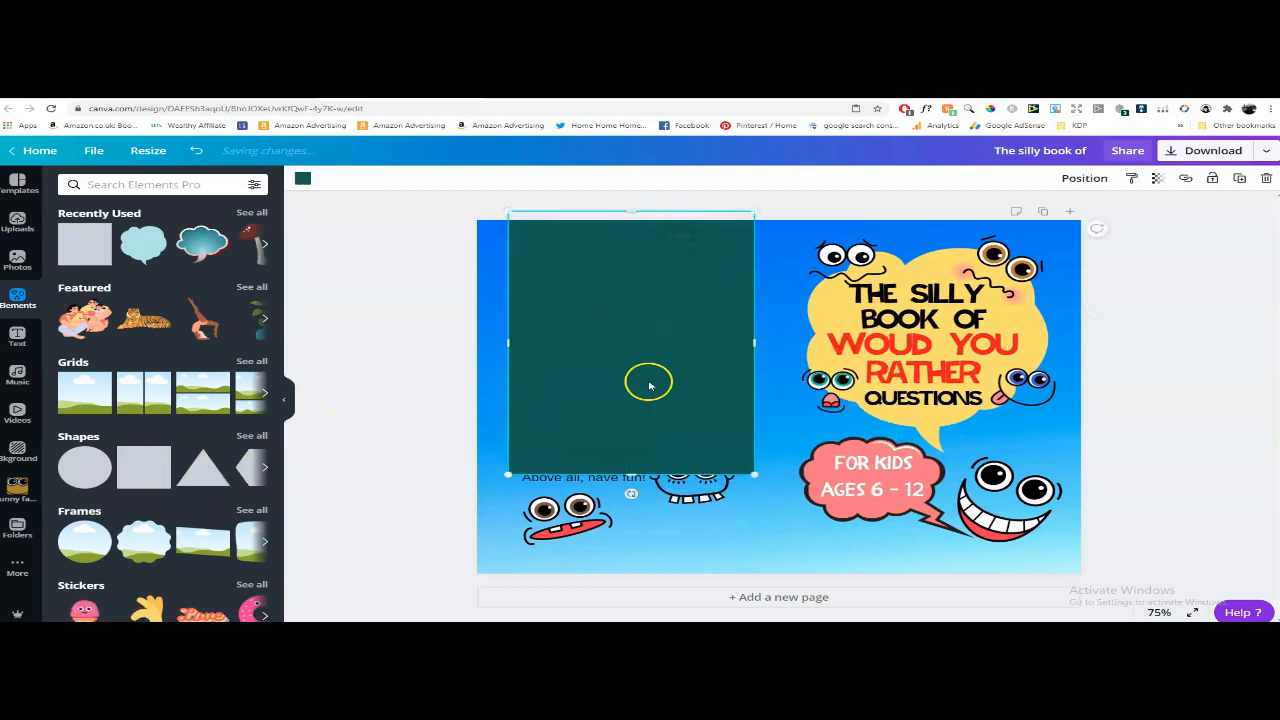
{"action": "left_click_drag", "start_coordinate": [631, 474], "coordinate": [645, 588]}
{"action": "left_click_drag", "start_coordinate": [500, 397], "coordinate": [416, 402]}
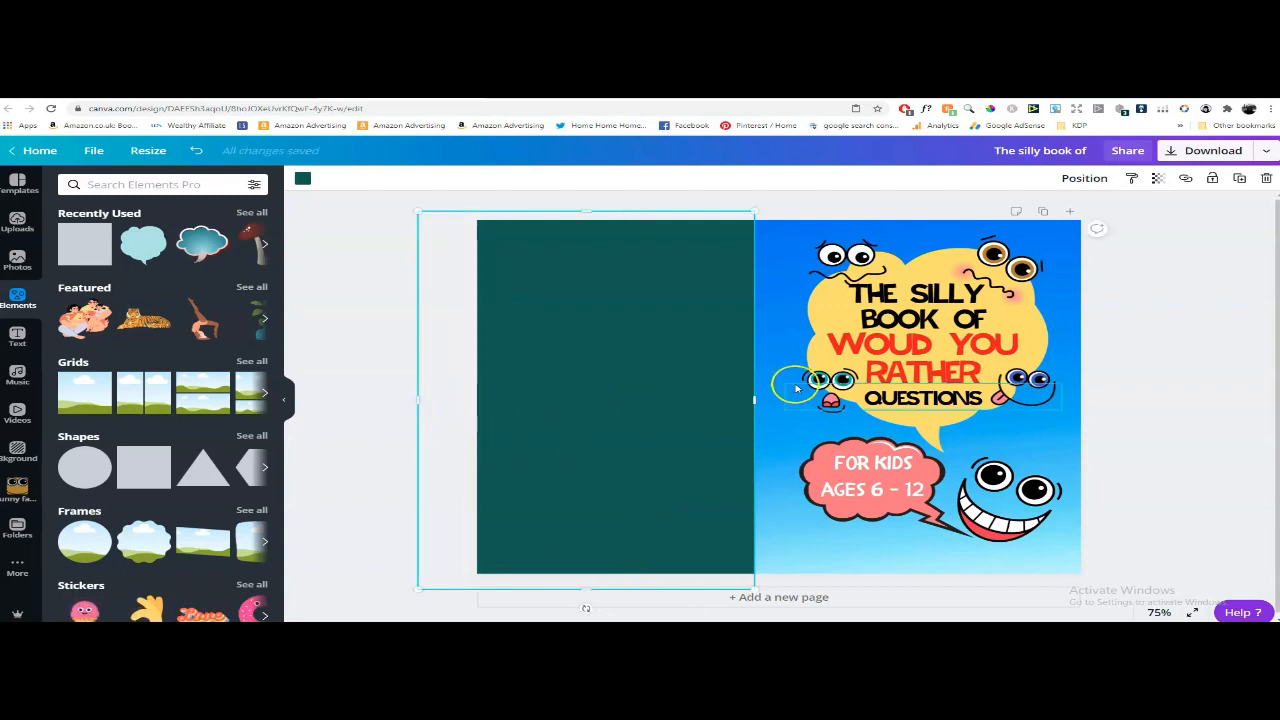
Align the green rectangle's inner edge with the middle of the spine, and delete the rectangle.
{"action": "left_click_drag", "start_coordinate": [680, 430], "coordinate": [705, 429]}
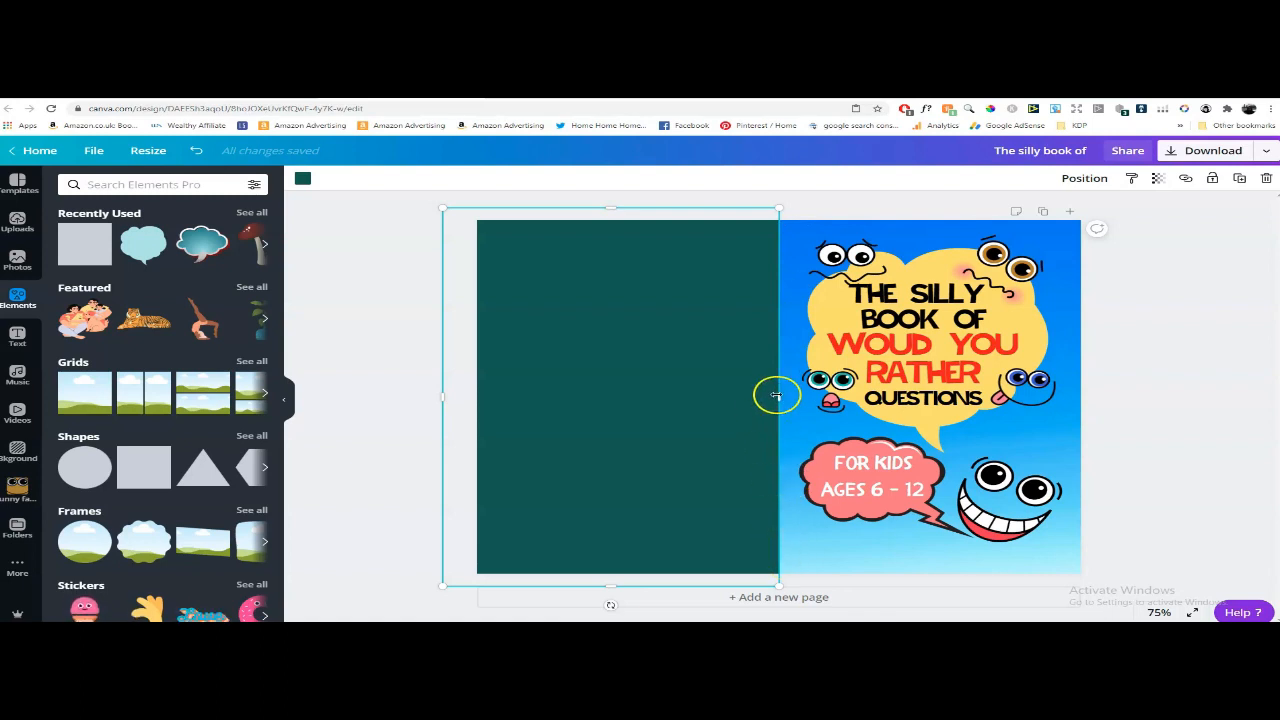
{"action": "mouse_move", "coordinate": [779, 397]}
{"action": "left_mouse_down"}
{"action": "mouse_move", "coordinate": [755, 398]}
{"action": "mouse_move", "coordinate": [779, 399]}
{"action": "left_mouse_up"}
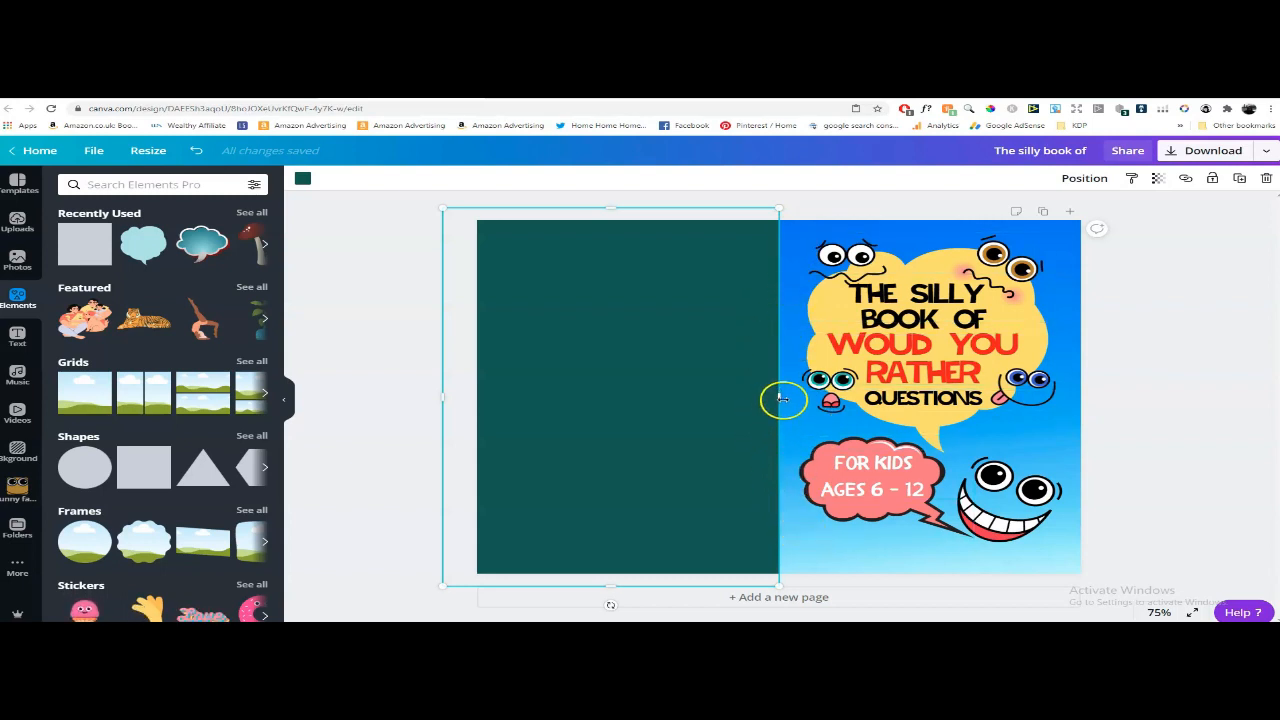
{"action": "left_click_drag", "start_coordinate": [778, 400], "coordinate": [779, 398]}
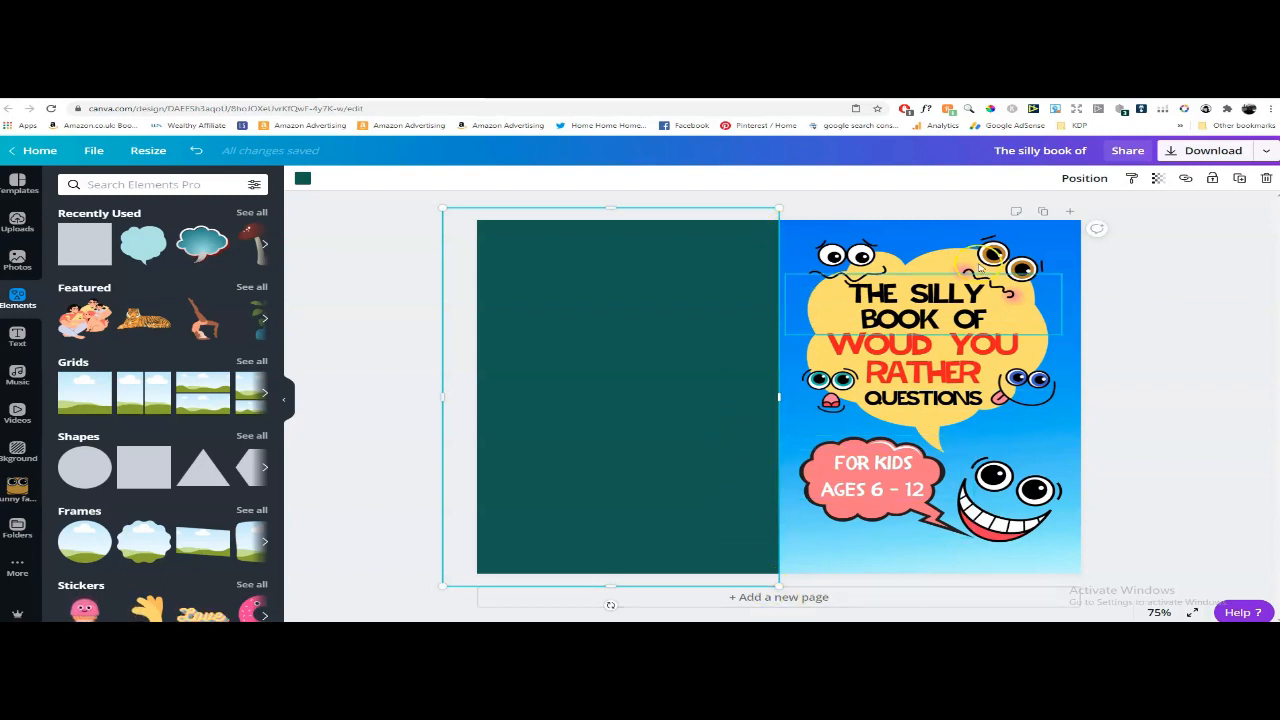
{"action": "key", "text": "Delete"}
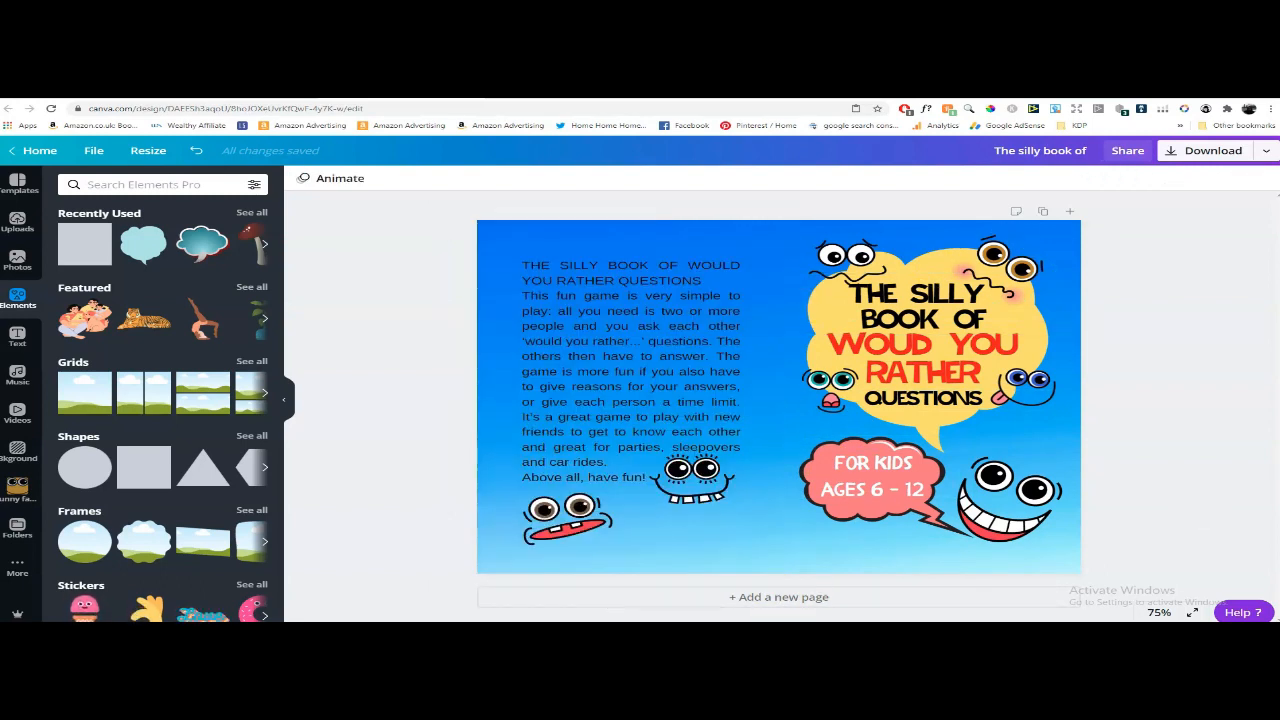